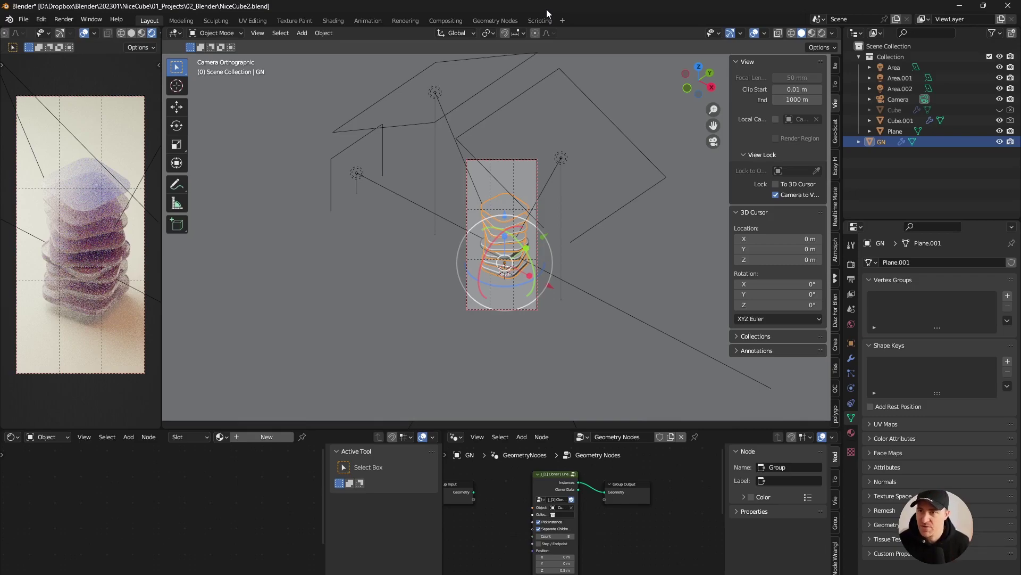
Select the area lights, the camera and Cube.001 in turn to review their settings.
left_click(892, 68)
left_click(897, 89, "shift")
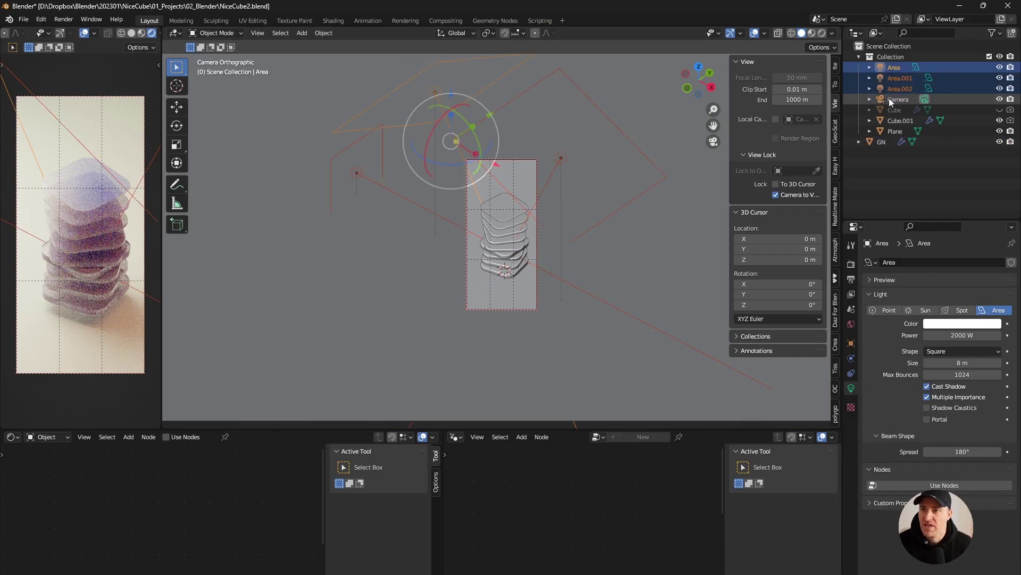
left_click(898, 99)
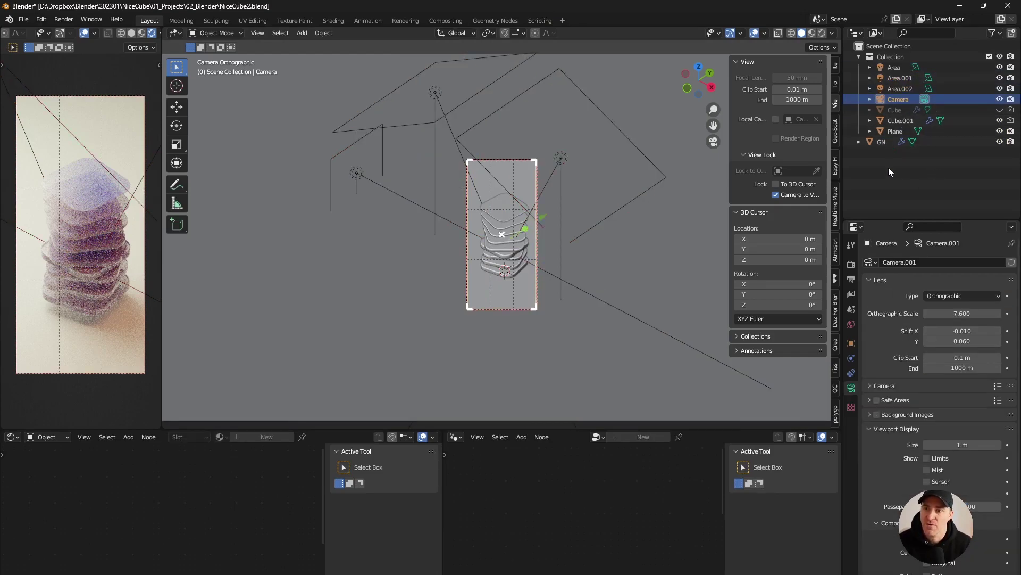
left_click(893, 121)
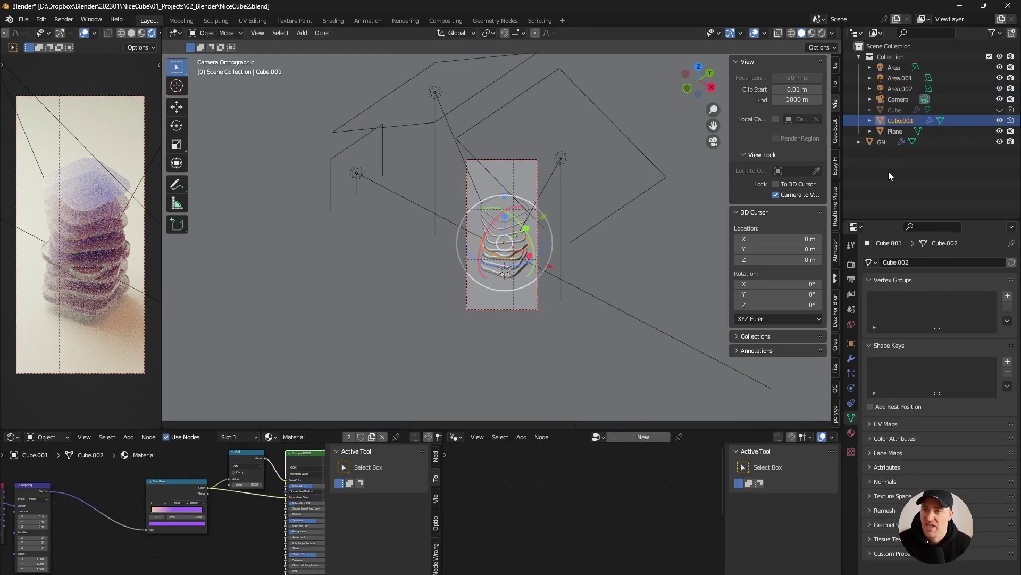
left_click(888, 171)
Show GN's geometry nodes and widen the Cloner node to read its labels.
left_click(881, 142)
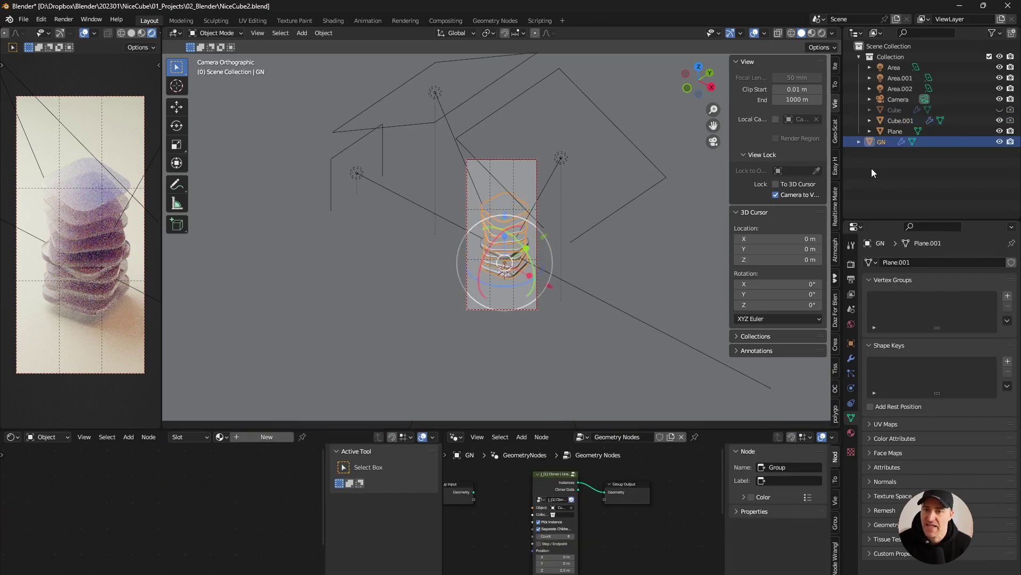
scroll(612, 513, "up", 5)
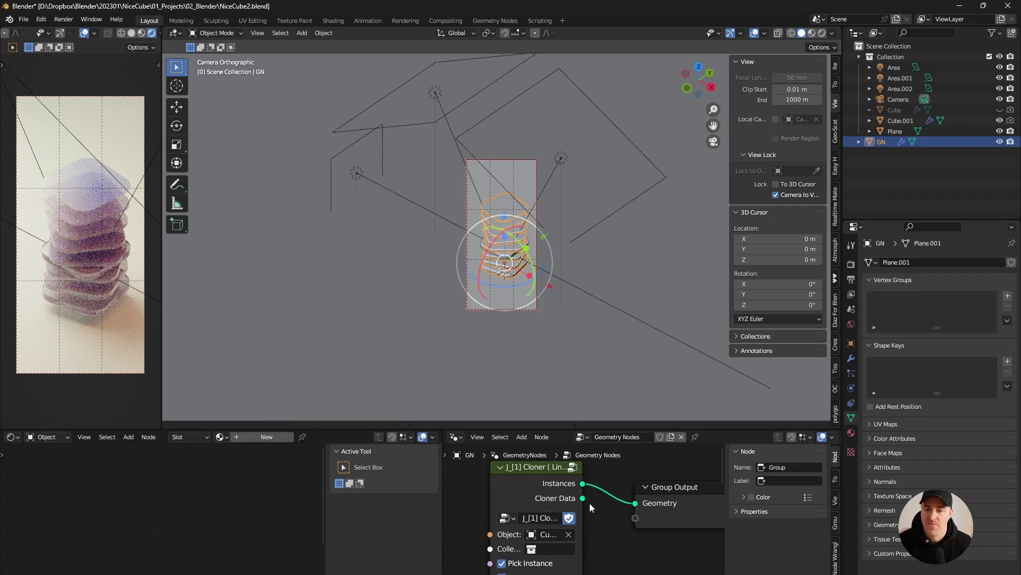
left_click_drag(490, 499, 466, 499)
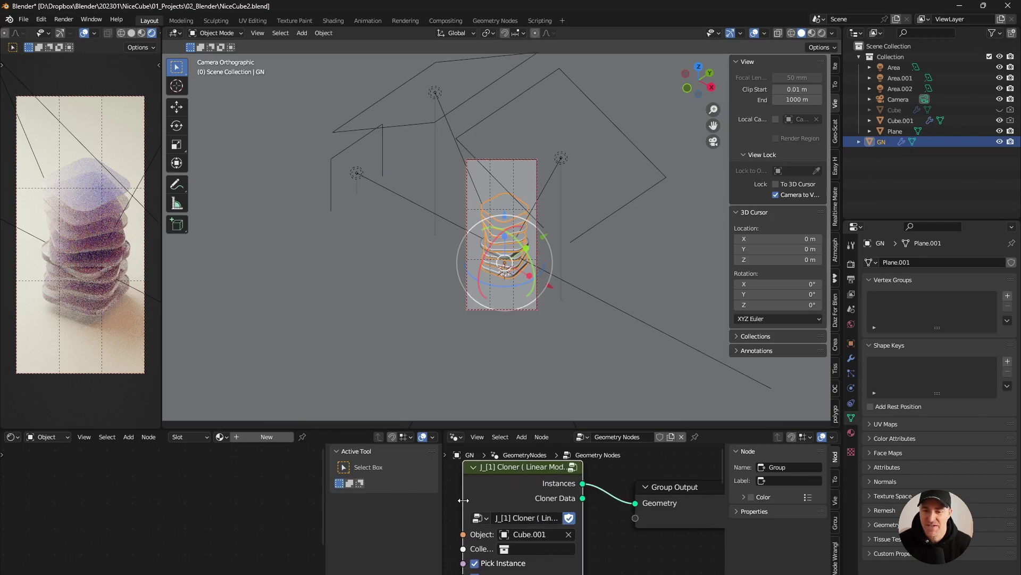
scroll(609, 518, "down", 4)
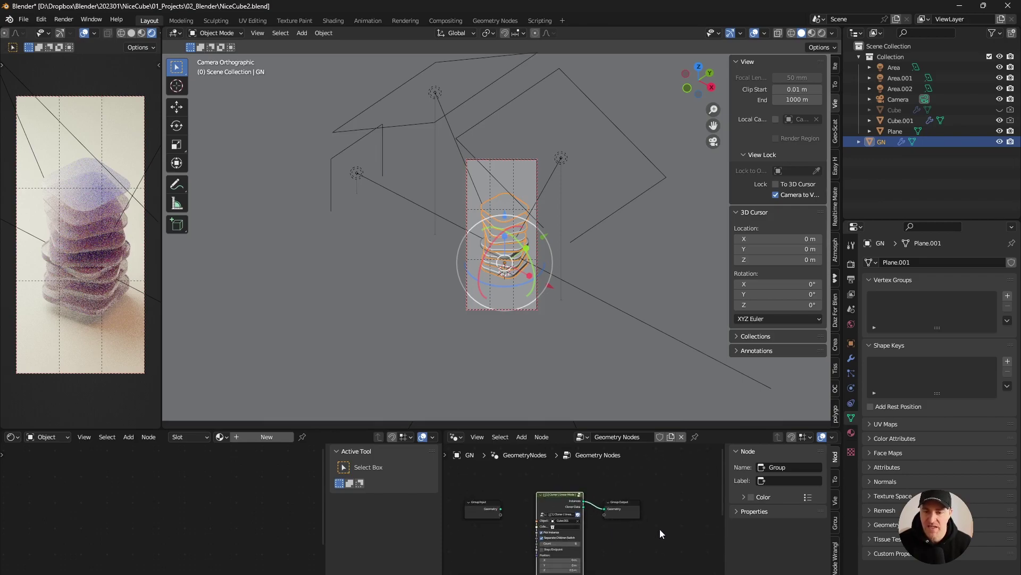
middle_click_drag(659, 528, 662, 516)
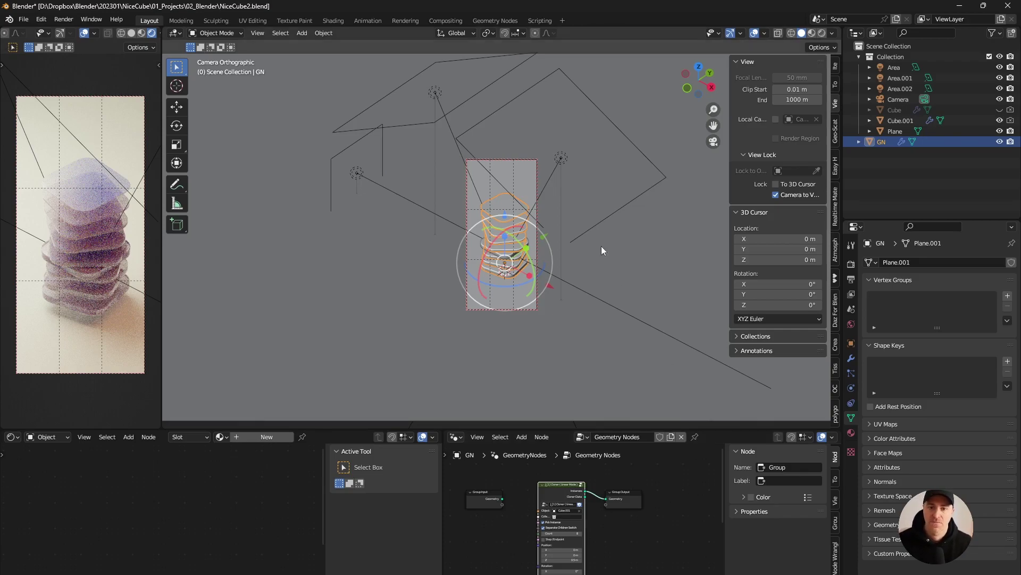
Inspect Cube.001's ColorRamp and Principled BSDF material in a split node editor.
left_click(899, 120)
scroll(117, 550, "right", 3, "ctrl")
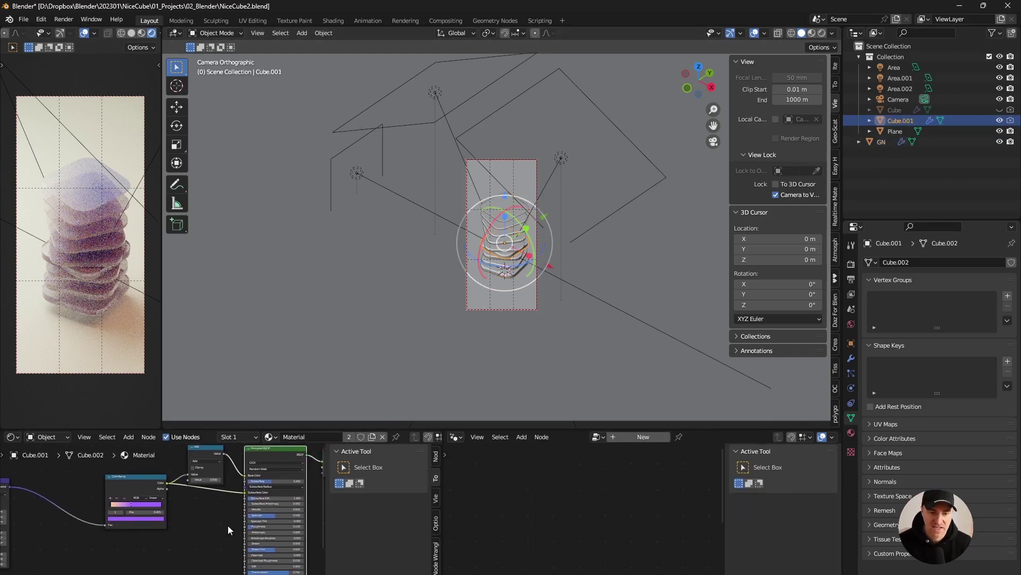
left_click_drag(441, 431, 471, 535)
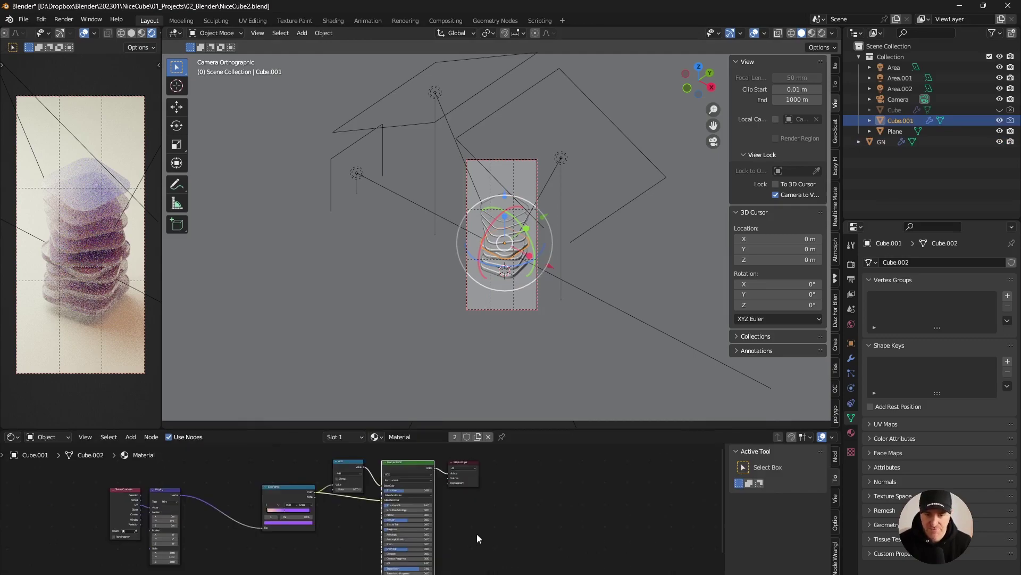
scroll(477, 534, "up", 2)
scroll(538, 503, "up", 1)
scroll(539, 503, "down", 3, "shift")
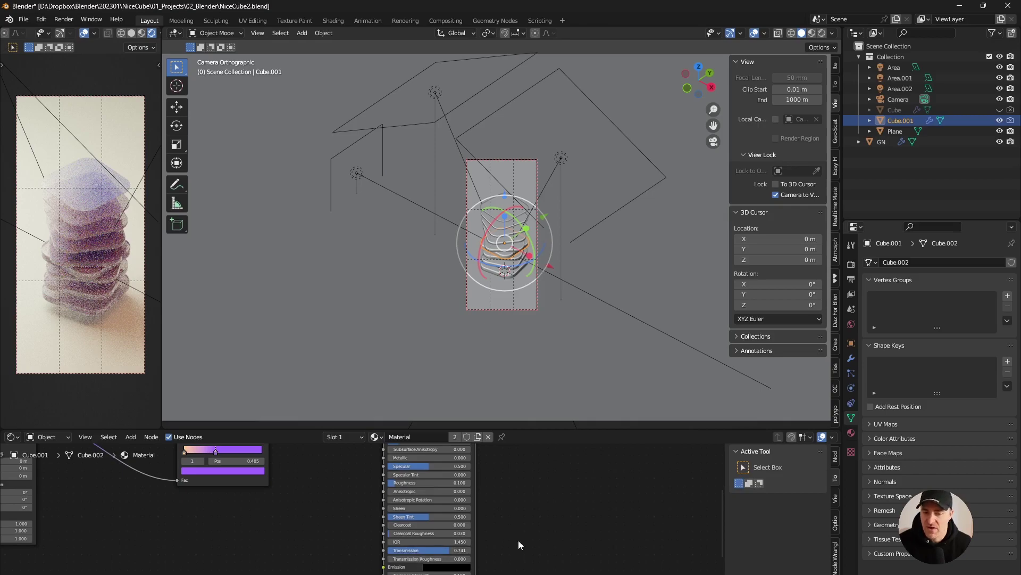
middle_click_drag(514, 481, 526, 523)
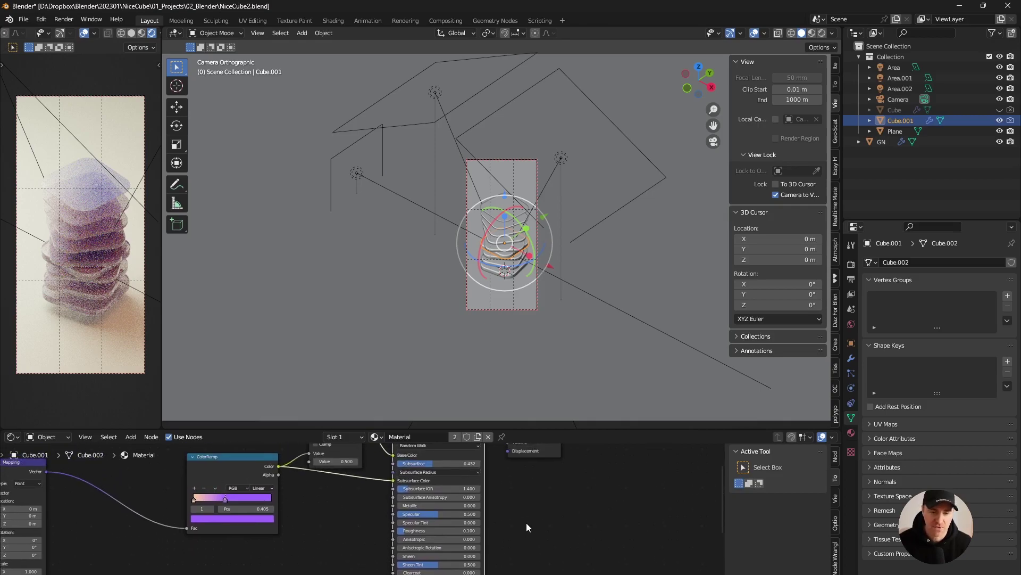
scroll(528, 519, "down", 2)
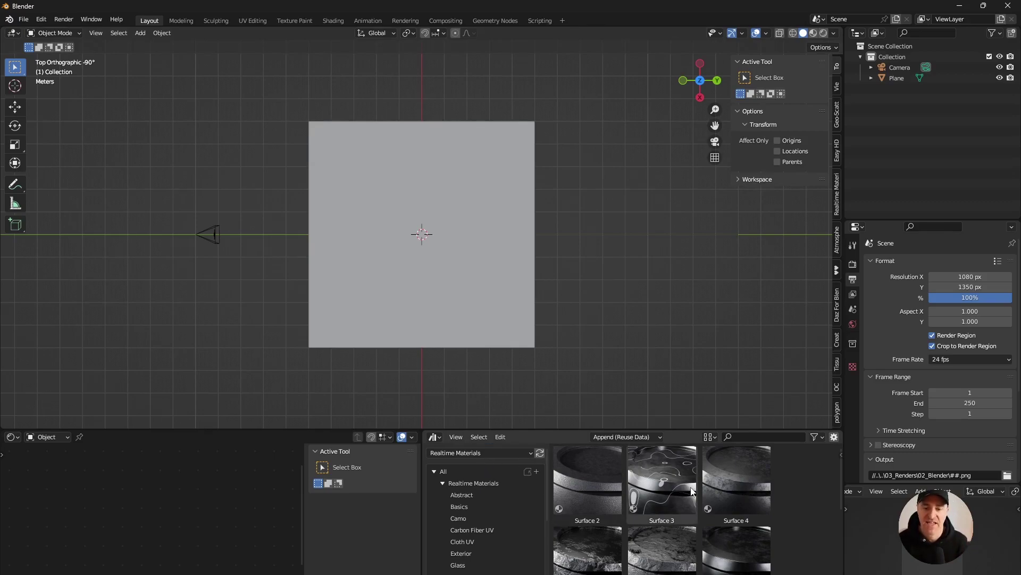
From a perspective view, add a mesh cube at the scene origin.
middle_click_drag(479, 239, 537, 267)
key("shift+a")
mouse_move(537, 267)
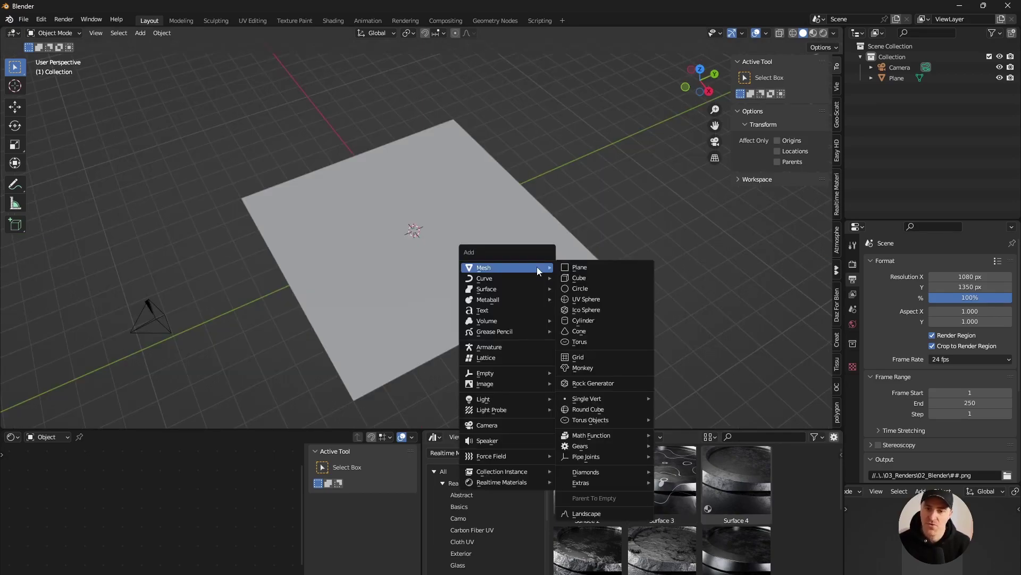
key("Escape")
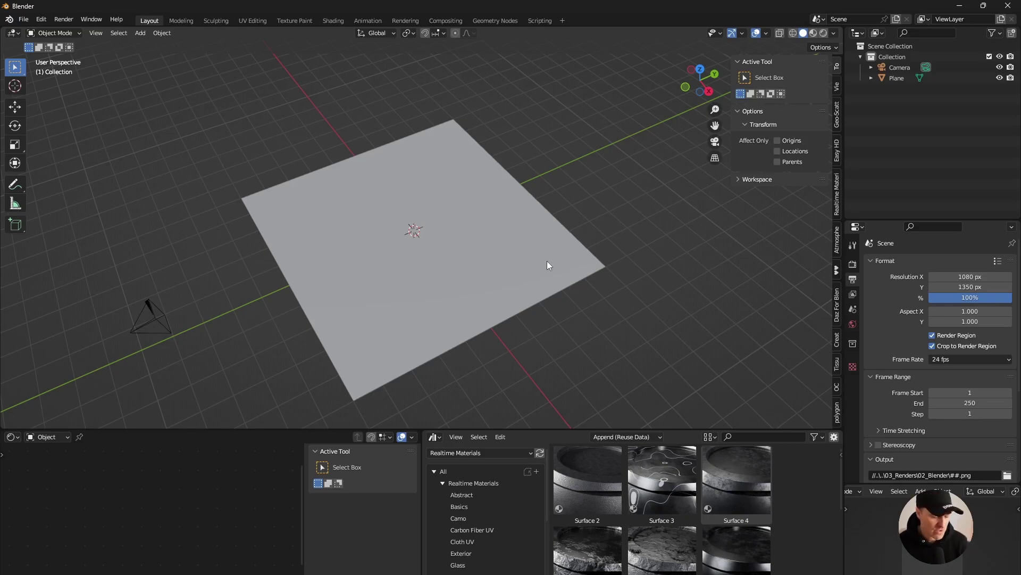
key("shift+a")
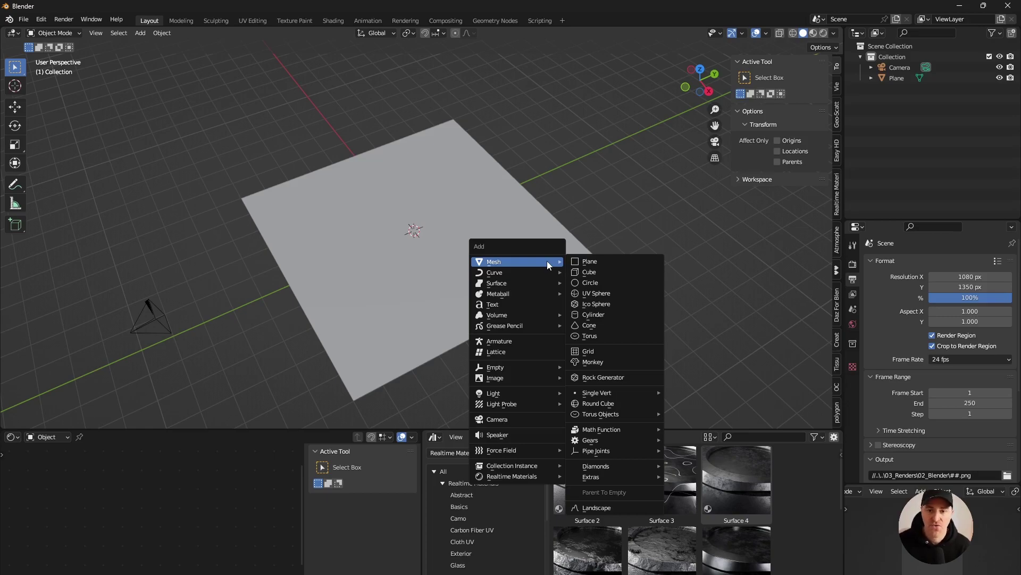
left_click(592, 271)
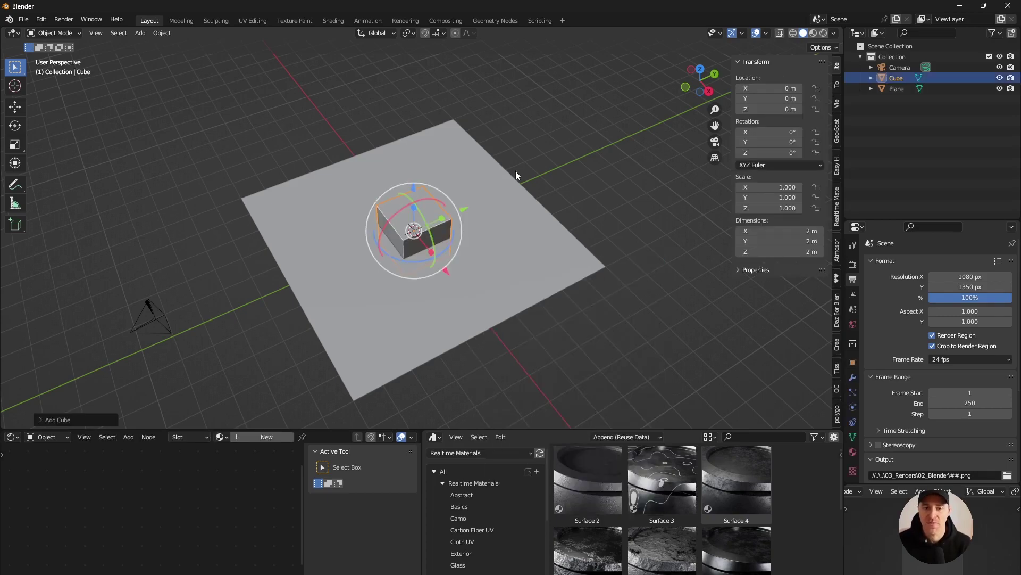
Hide the floor plane and turn the view side-on to the cube.
left_click(1000, 88)
left_click(504, 204)
middle_click_drag(503, 203, 443, 223)
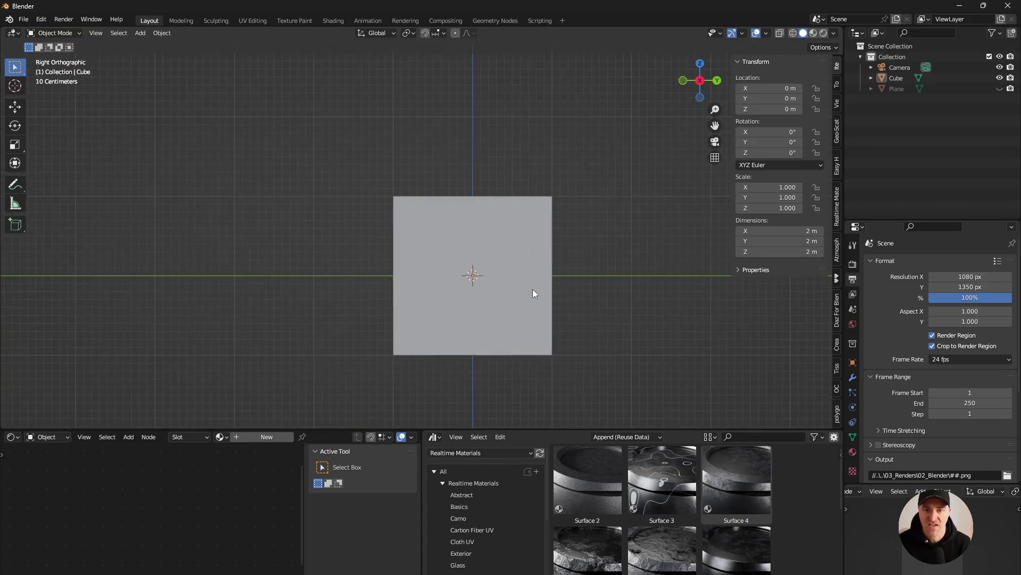
Scale the cube to 0.2 along Z, making a 0.4 m thick slab.
left_click(533, 286)
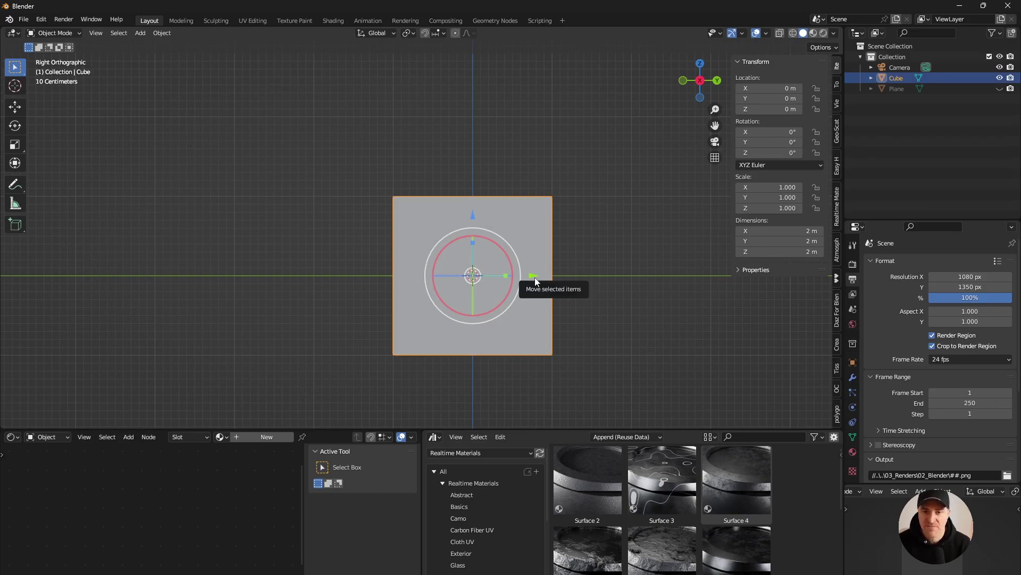
key("s")
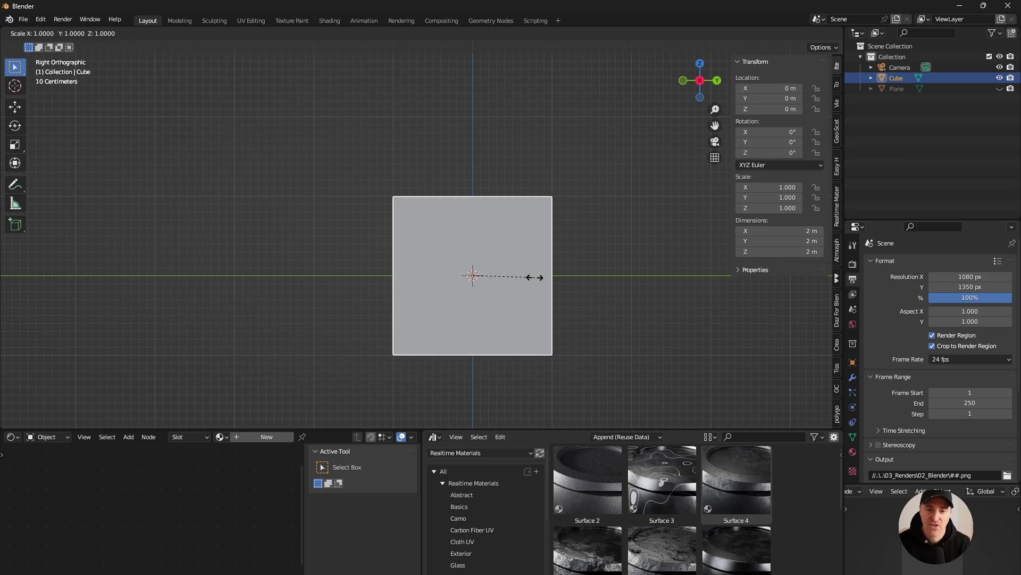
key("z")
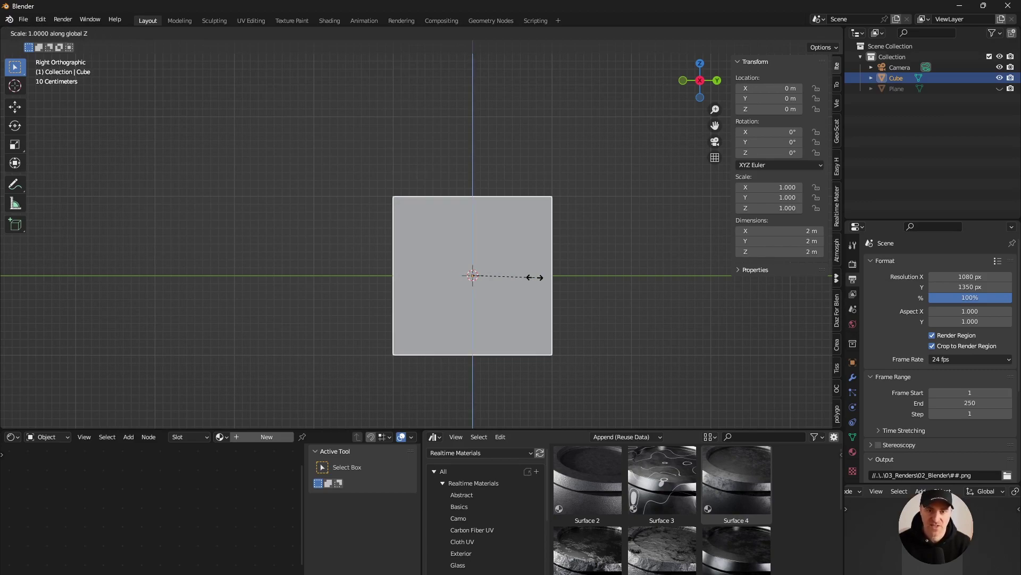
type(".2")
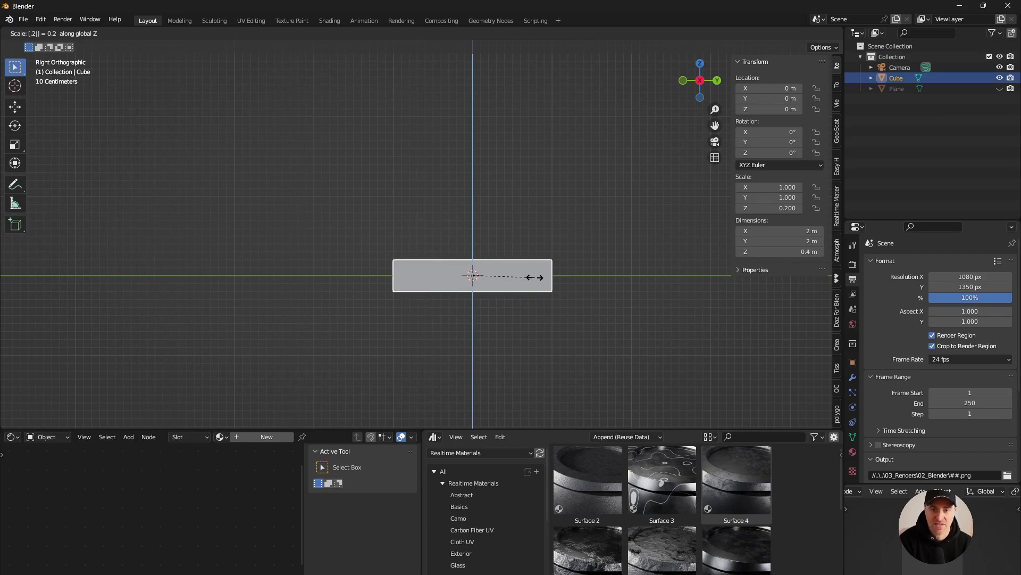
key("Return")
middle_click_drag(485, 210, 526, 232)
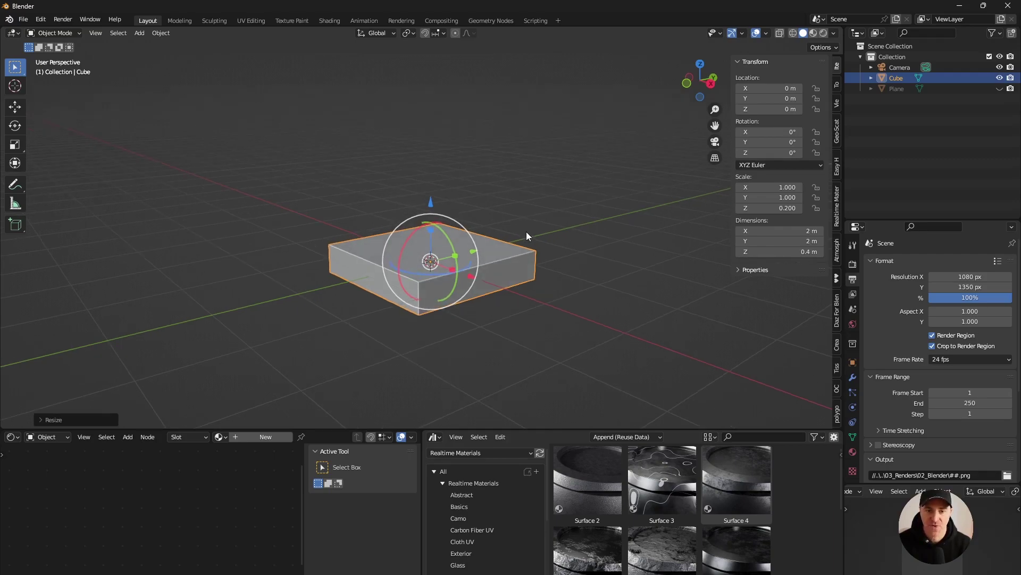
In edge select mode, select the cube's four vertical corner edges.
key("Tab")
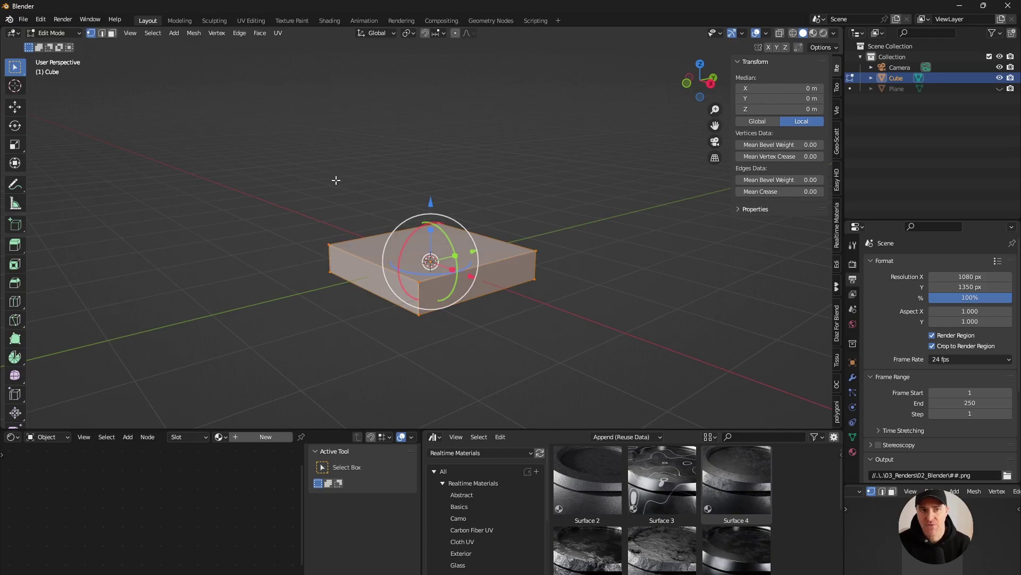
key("2")
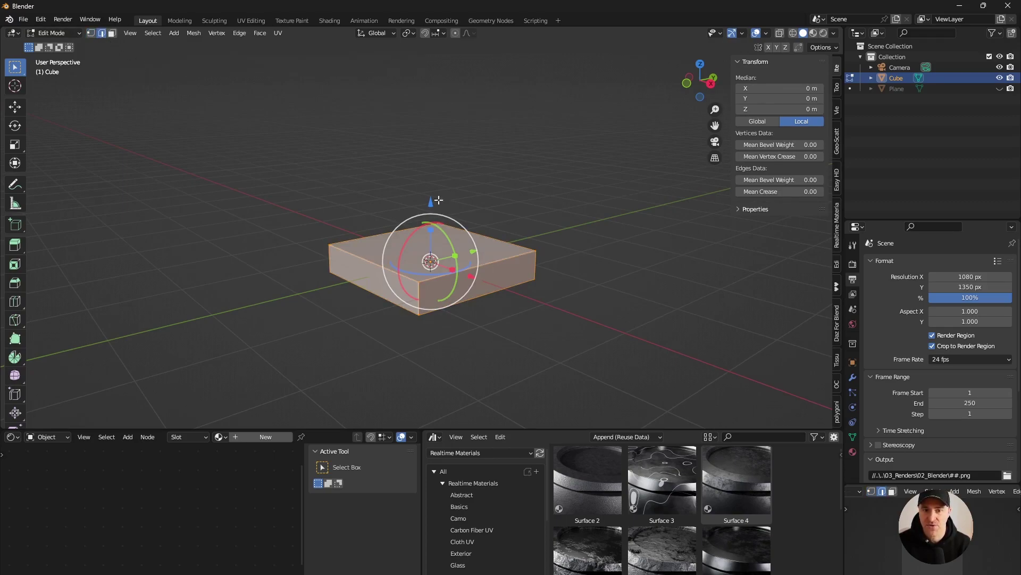
left_click(536, 264)
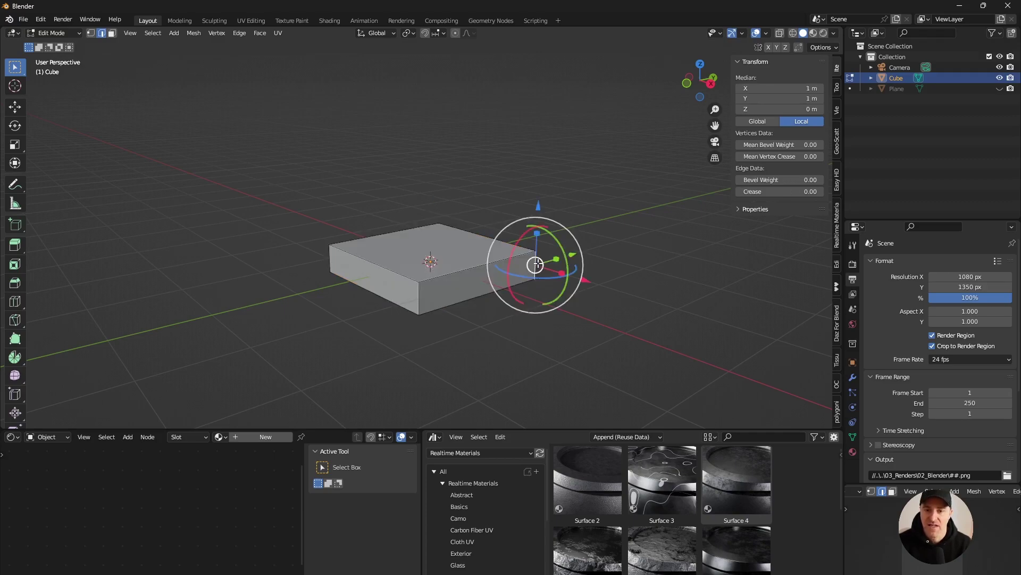
left_click(421, 294, "shift")
middle_click_drag(421, 294, 521, 259)
left_click(293, 271, "shift")
left_click(185, 262, "shift")
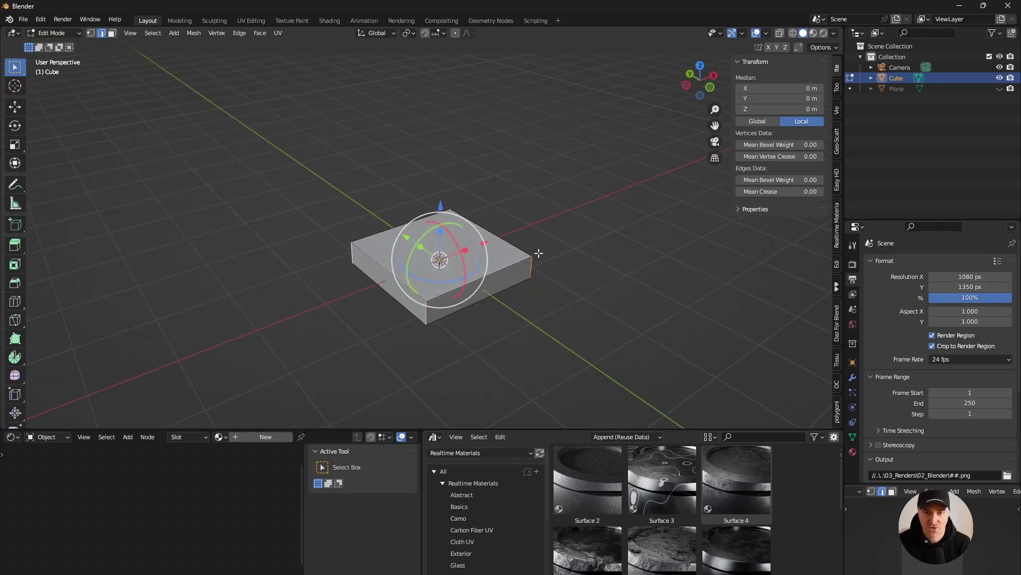
Bevel the four vertical edges with many segments for smoothly rounded corners.
key("ctrl+b")
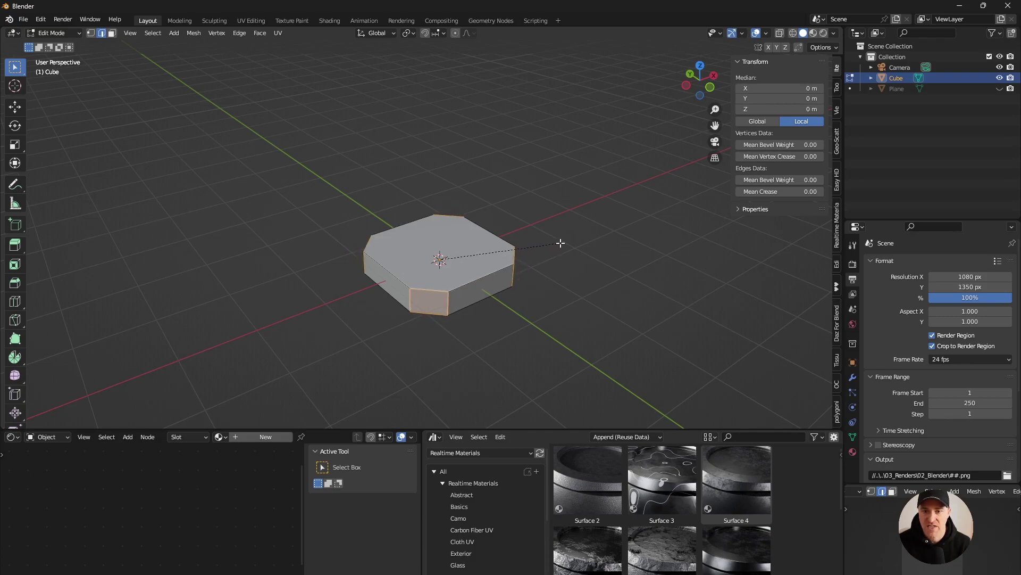
scroll(560, 242, "up", 1)
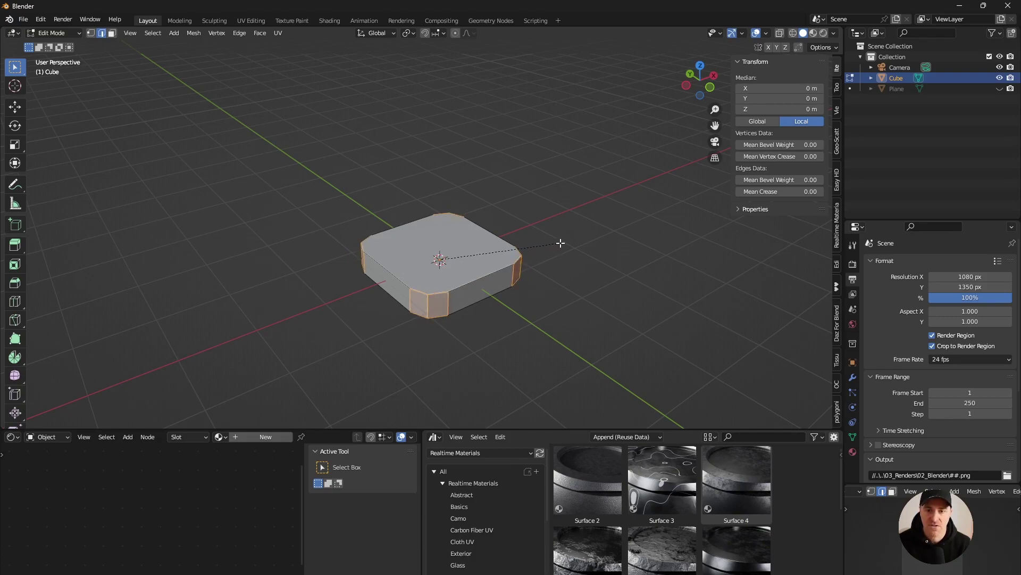
scroll(560, 242, "up", 1)
scroll(560, 243, "up", 7)
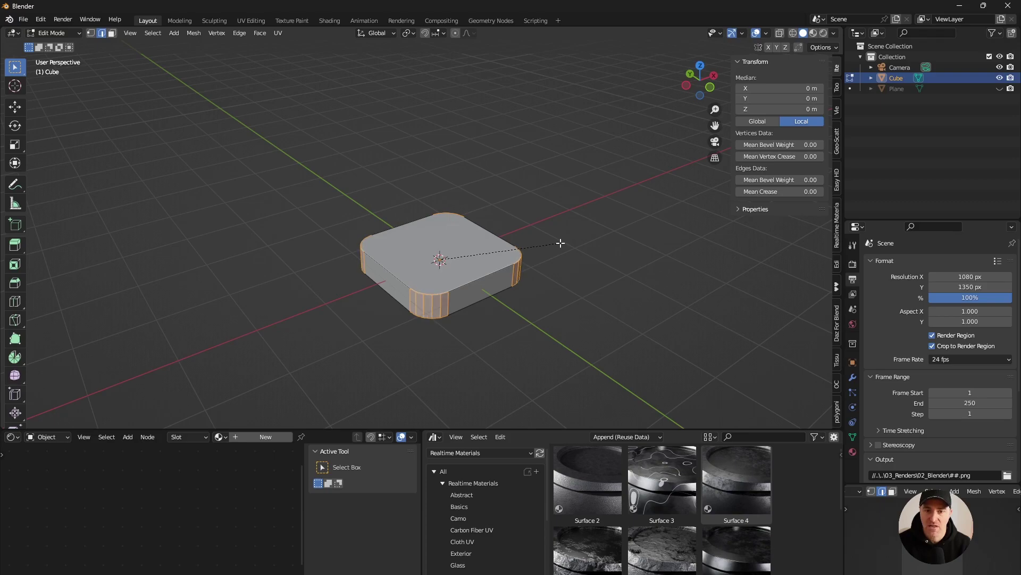
scroll(560, 243, "up", 1)
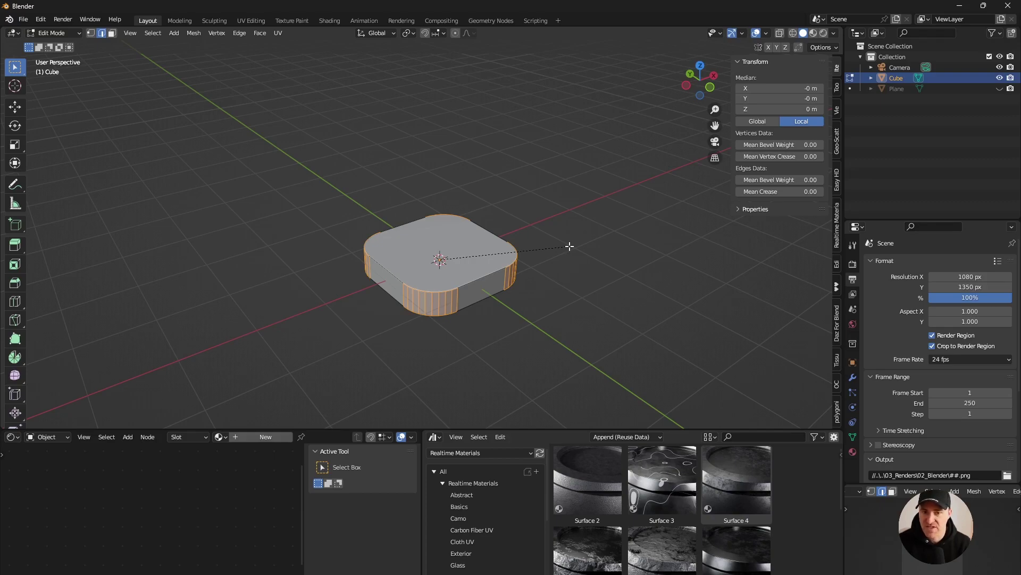
scroll(570, 247, "up", 1)
scroll(570, 246, "up", 3)
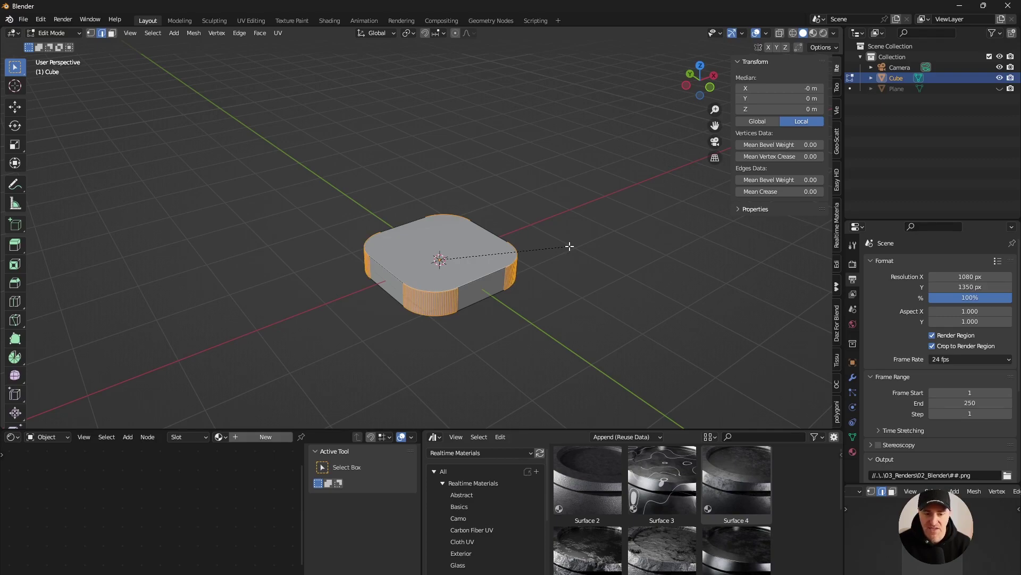
Confirm the corner bevel, return to Object Mode and shade the slab smooth.
left_click(570, 247)
key("Tab")
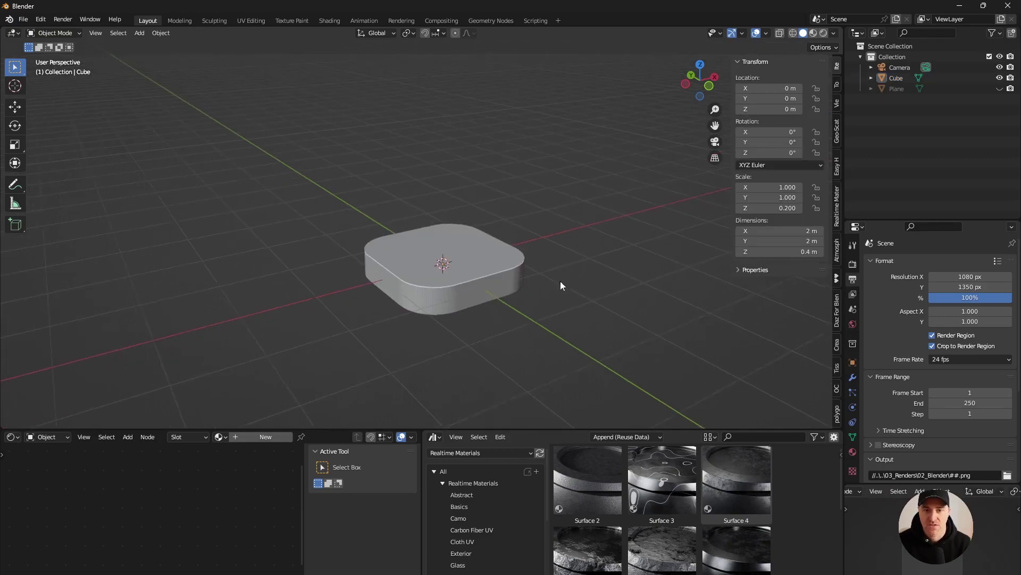
scroll(570, 246, "up", 2)
middle_click_drag(519, 250, 465, 229)
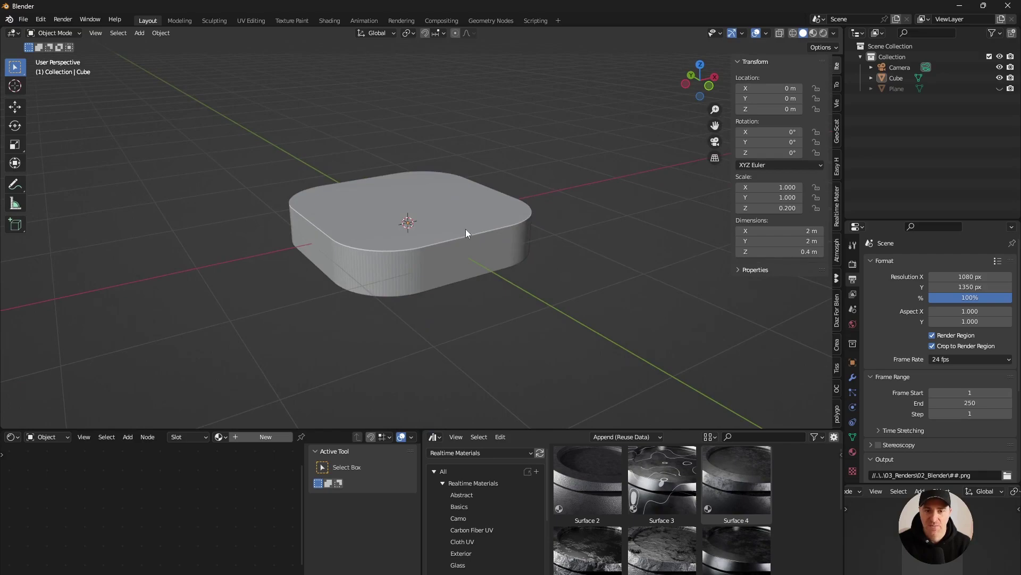
left_click(465, 229)
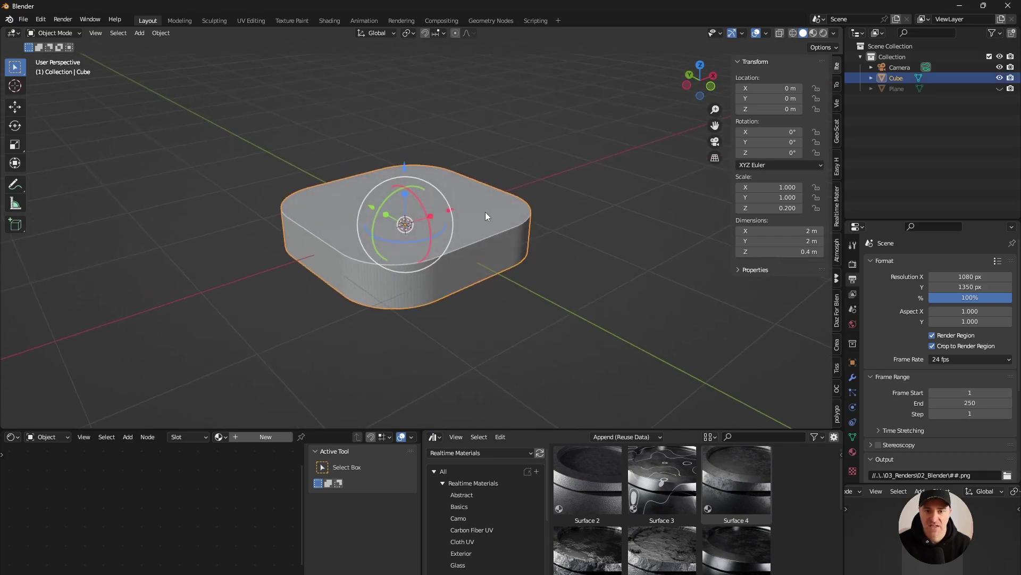
right_click(485, 216)
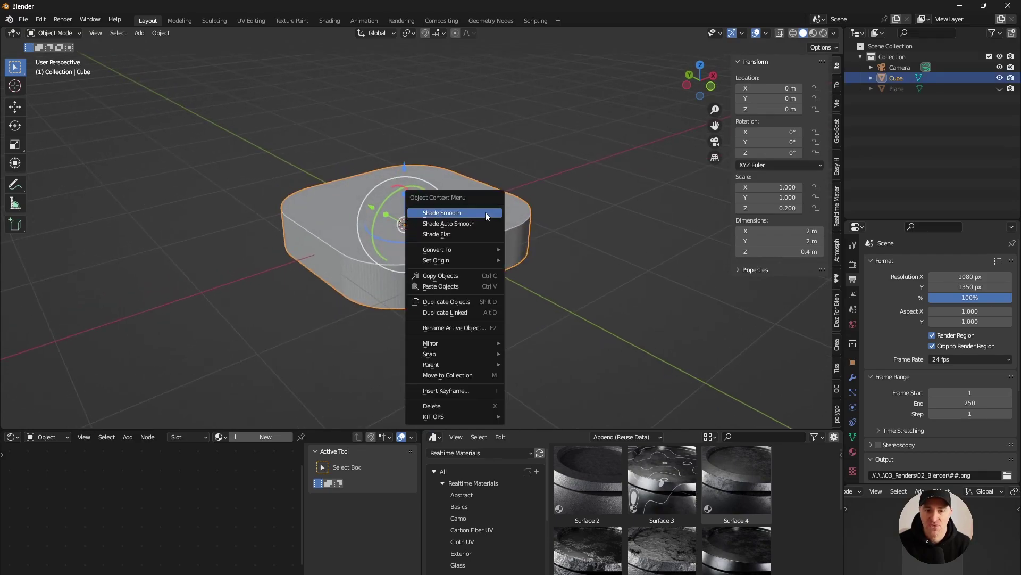
left_click(486, 212)
Enable Auto Smooth in the slab's Normals settings to keep crisp 30° edges.
mouse_move(490, 241)
middle_mouse_down()
mouse_move(436, 231)
mouse_move(459, 245)
mouse_move(483, 232)
middle_mouse_up()
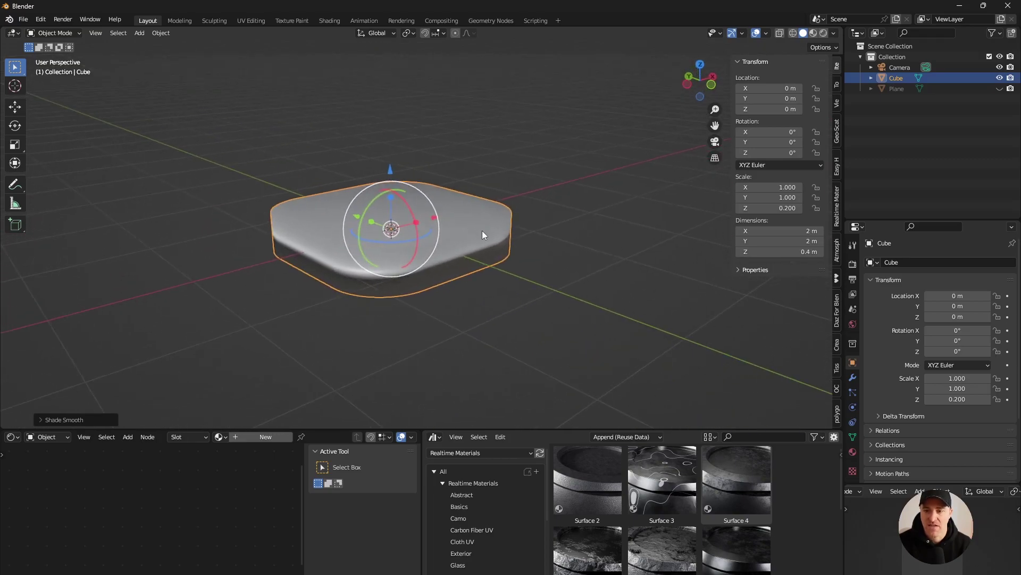
left_click(853, 437)
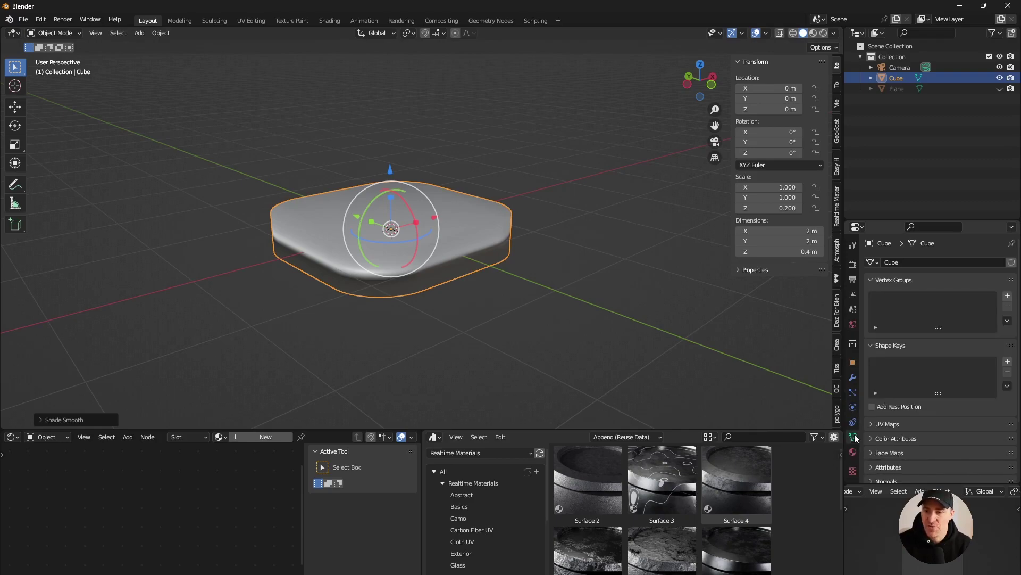
scroll(866, 423, "down", 5)
left_click(869, 405)
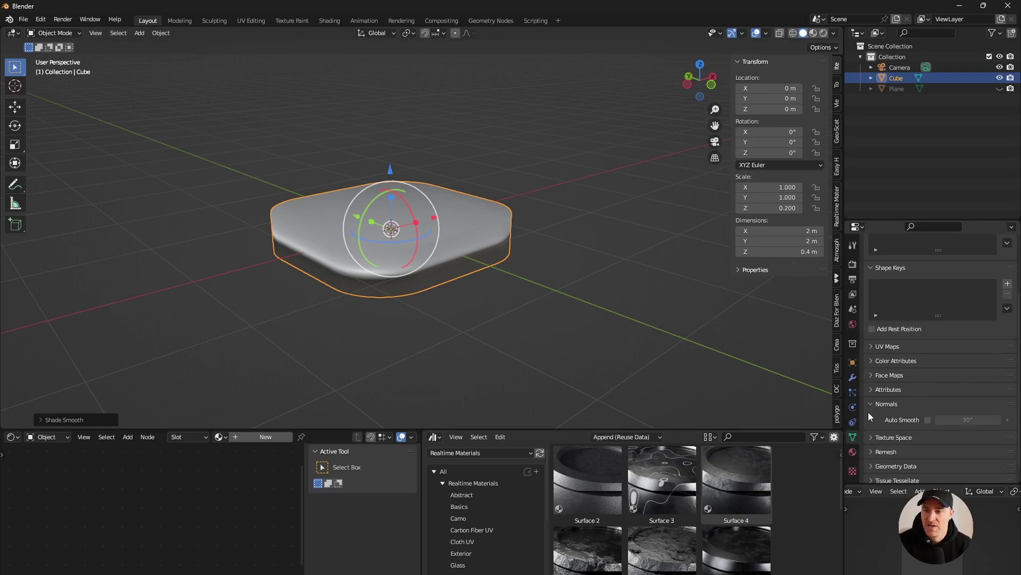
left_click(928, 420)
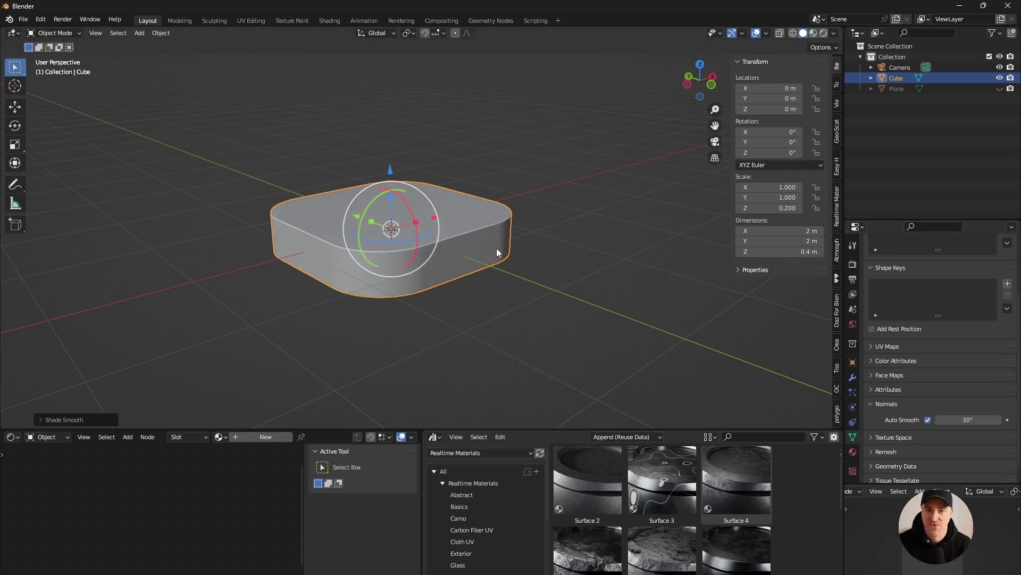
Switch the viewport to Wireframe shading and reselect the slab.
left_click(572, 246)
middle_click_drag(555, 243, 535, 259)
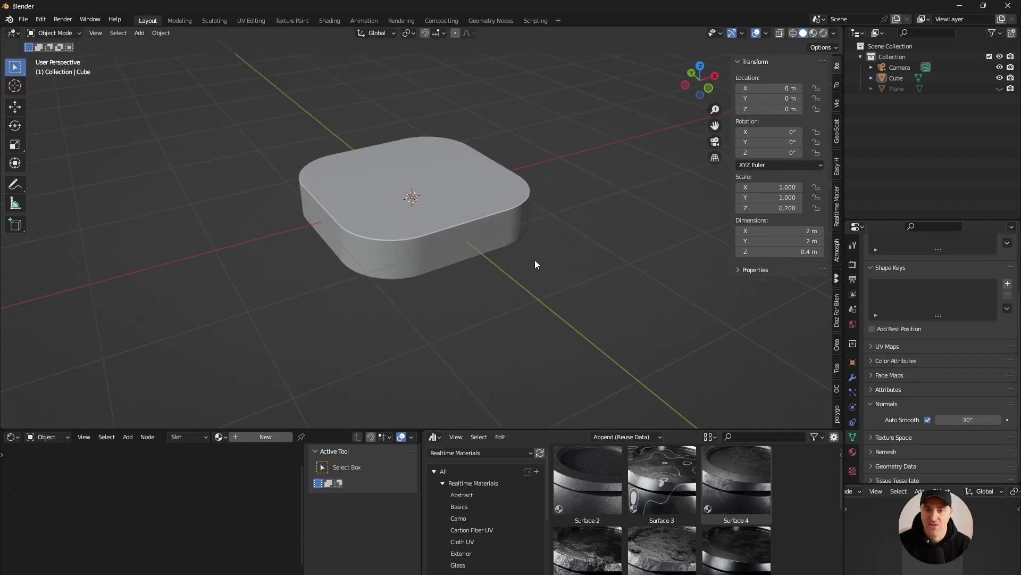
scroll(459, 262, "up", 3)
left_click(519, 191)
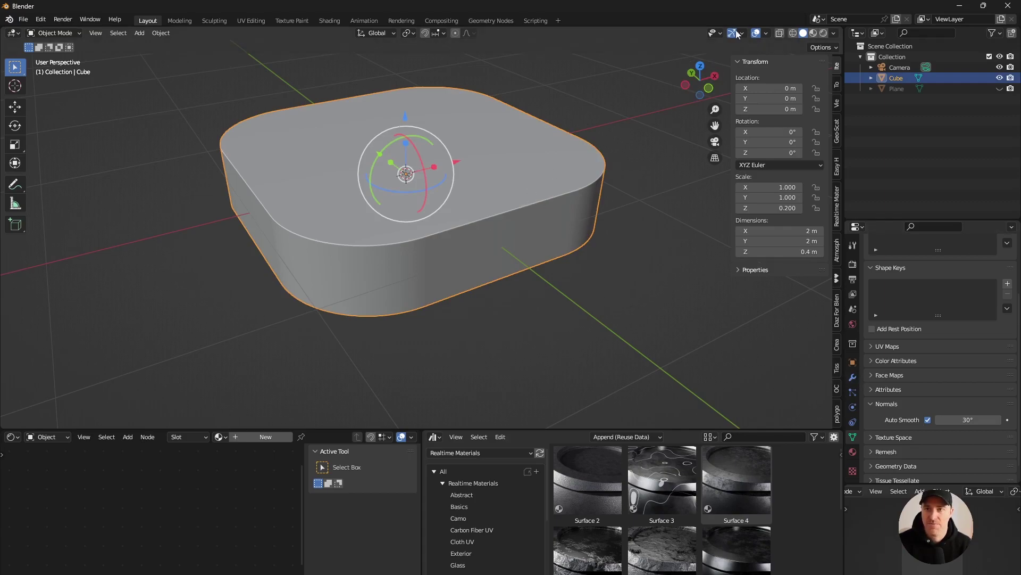
left_click(833, 33)
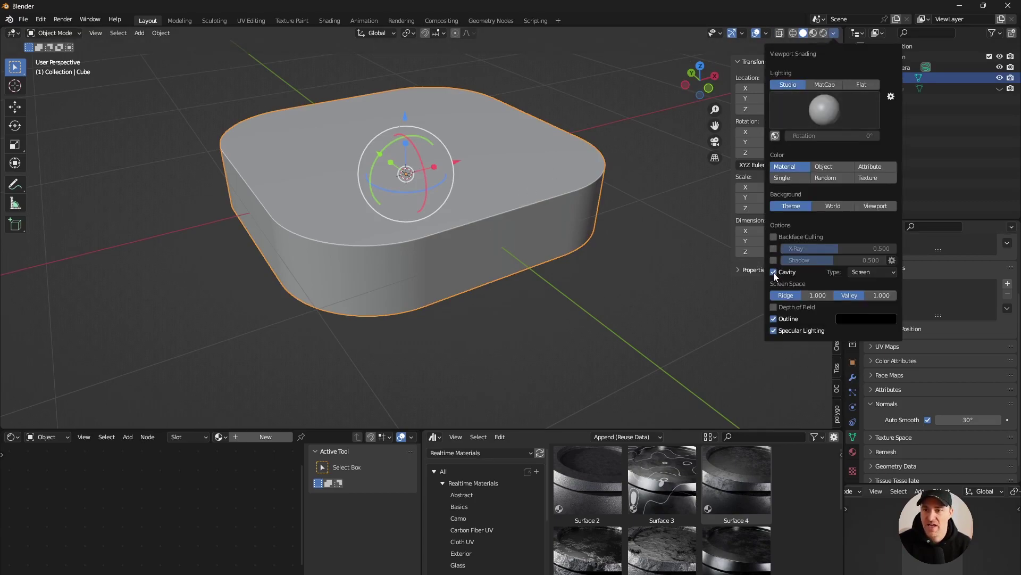
left_click(659, 241)
mouse_move(565, 205)
middle_mouse_down()
mouse_move(607, 183)
mouse_move(497, 204)
mouse_move(550, 210)
middle_mouse_up()
scroll(662, 152, "up", 5)
scroll(662, 152, "down", 5)
scroll(551, 211, "up", 2)
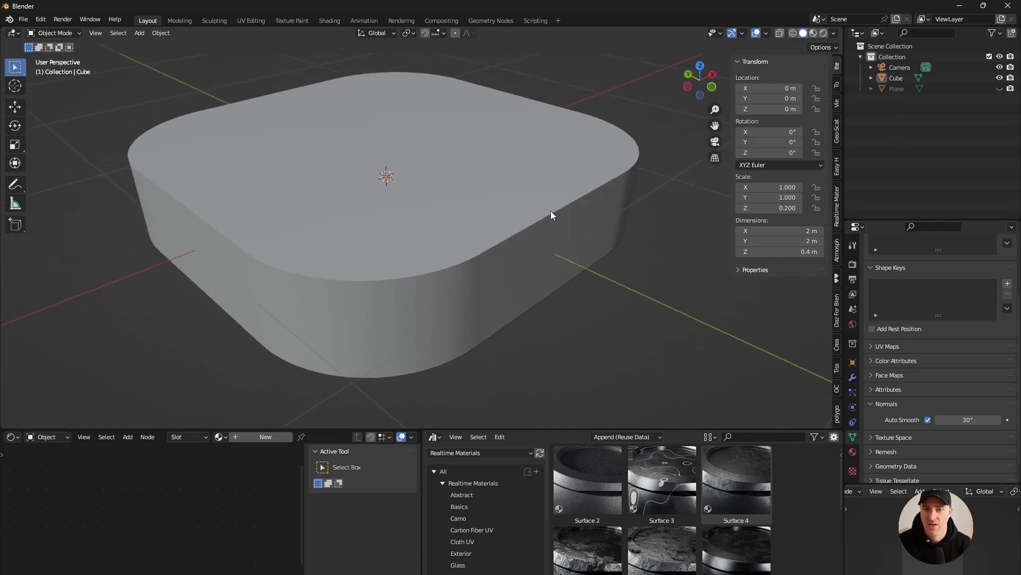
middle_click_drag(612, 195, 529, 215)
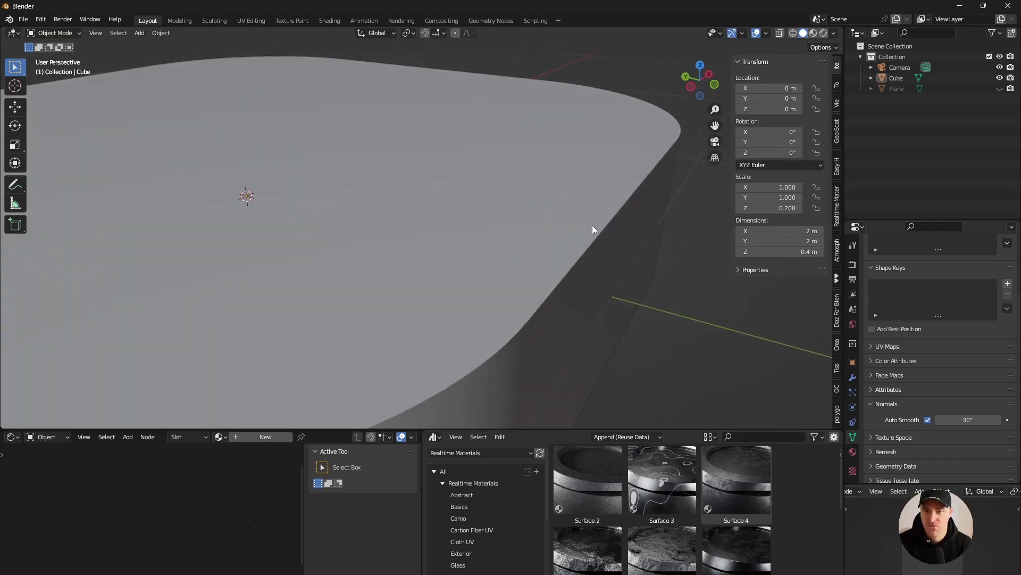
left_click(792, 33)
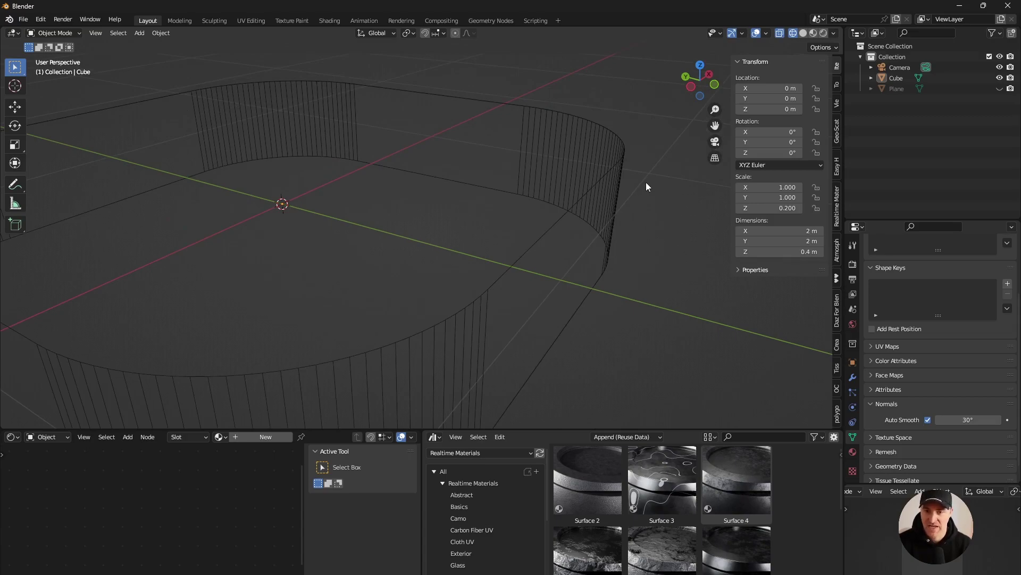
left_click(561, 218)
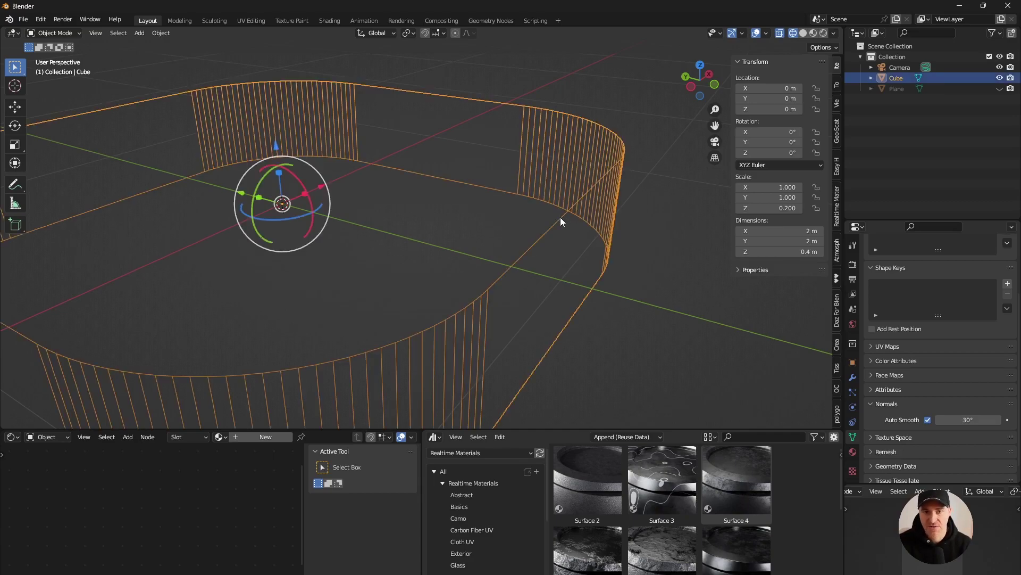
Add a Bevel modifier to the slab: 0.1 m amount, 1 segment.
left_click(854, 377)
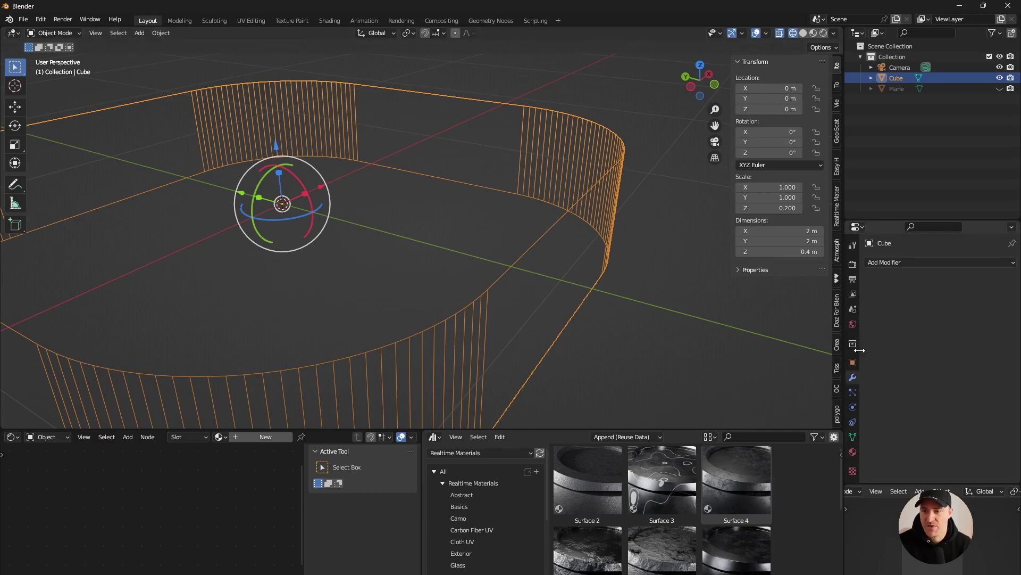
left_click(890, 262)
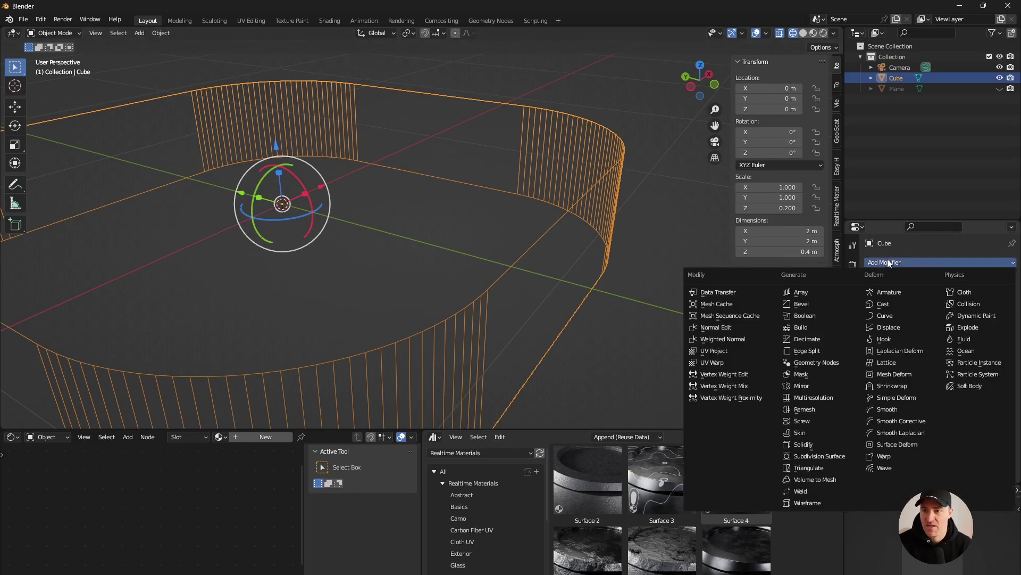
left_click(802, 304)
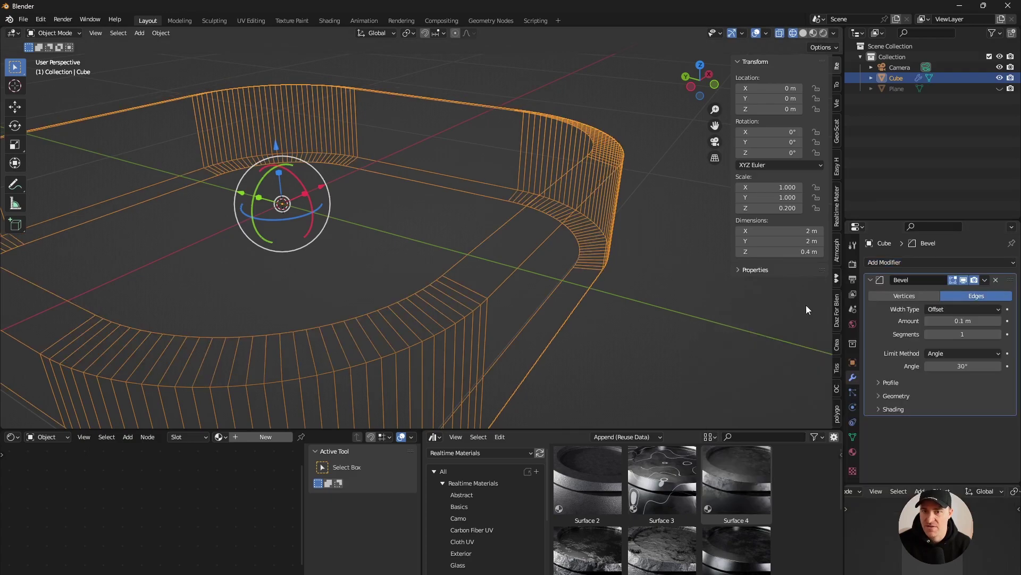
mouse_move(656, 195)
middle_mouse_down()
mouse_move(630, 190)
mouse_move(640, 191)
middle_mouse_up()
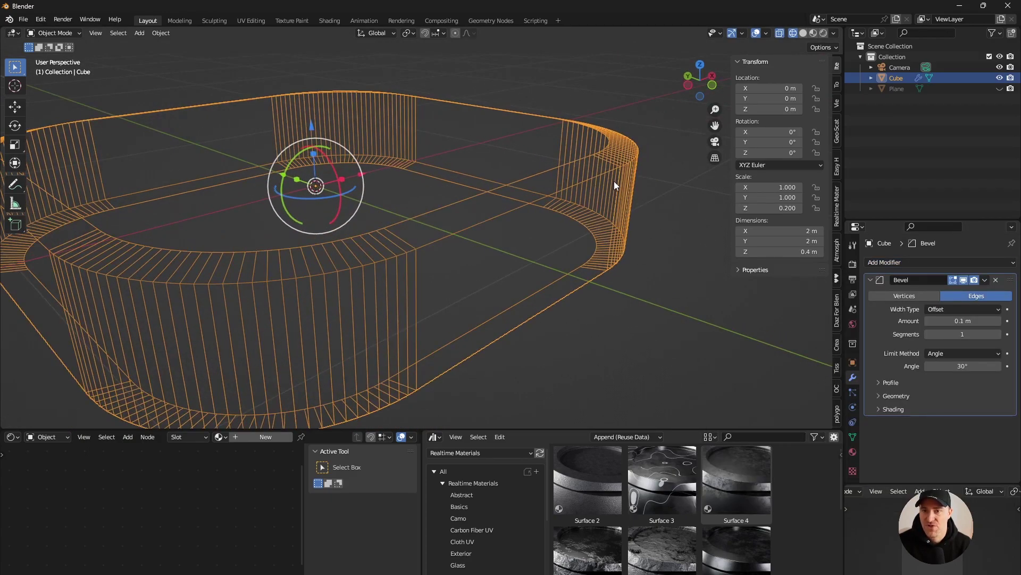
Return to solid shading and bring up the Apply transforms menu.
key("shift+z")
middle_click_drag(615, 181, 557, 169)
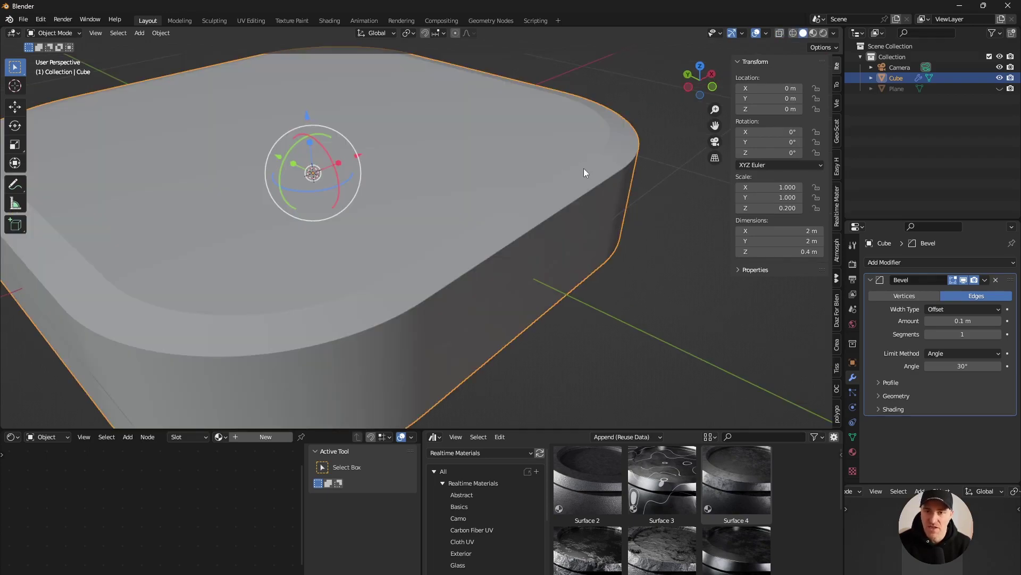
scroll(586, 173, "down", 3)
scroll(562, 196, "down", 1)
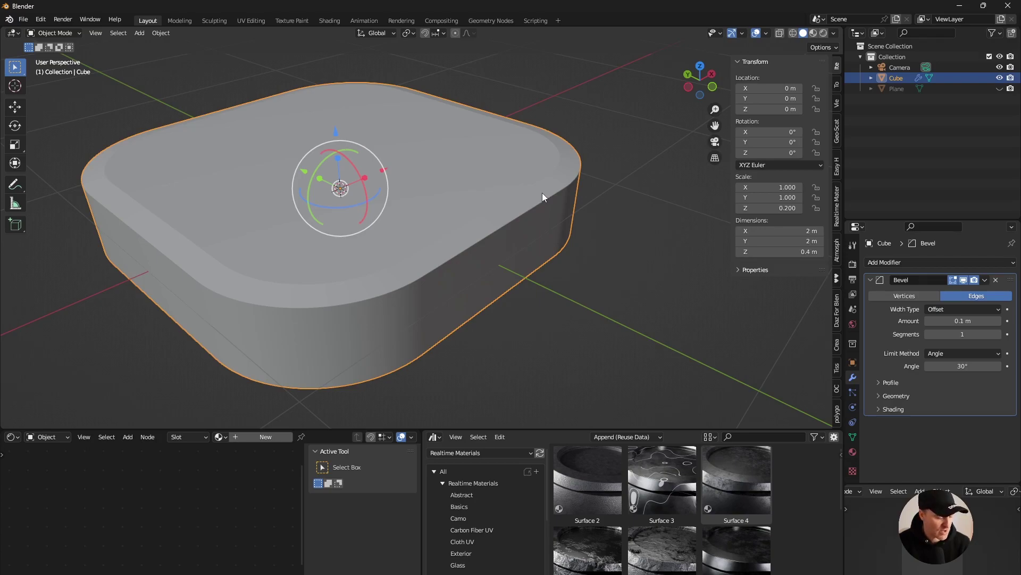
key("ctrl+a")
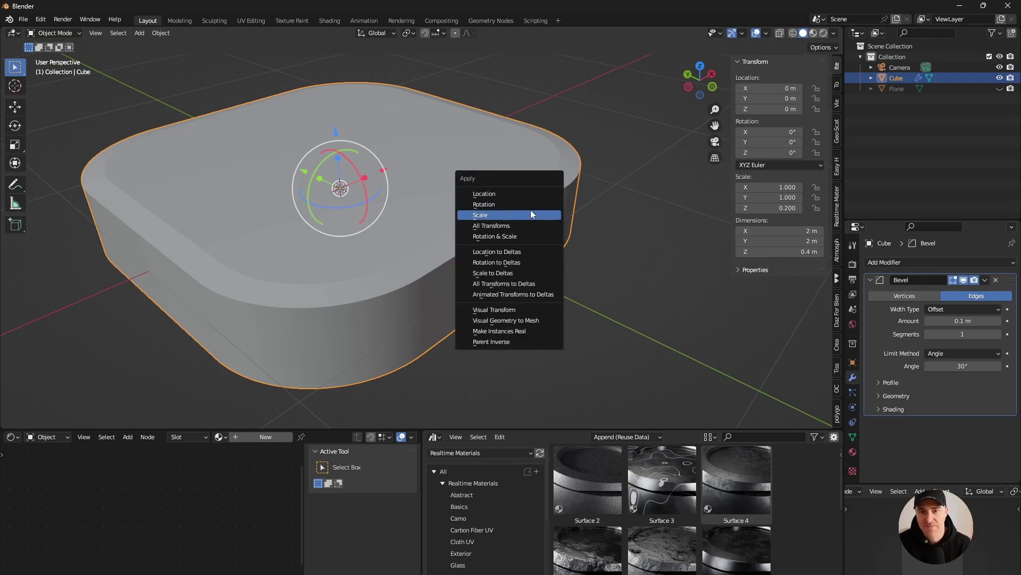
Apply the slab's scale and view the bevel in wireframe.
left_click(531, 214)
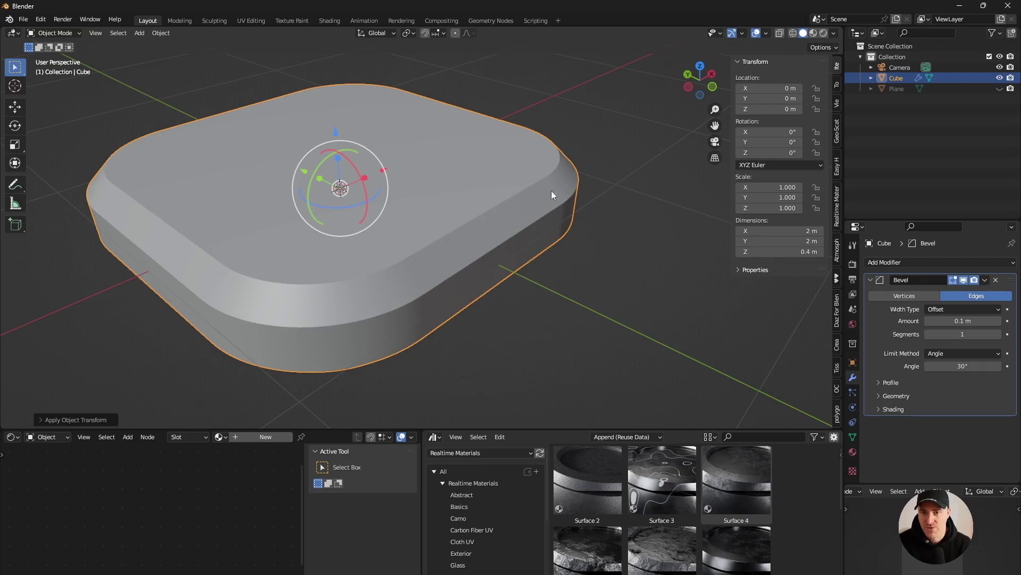
middle_click_drag(562, 215, 563, 219)
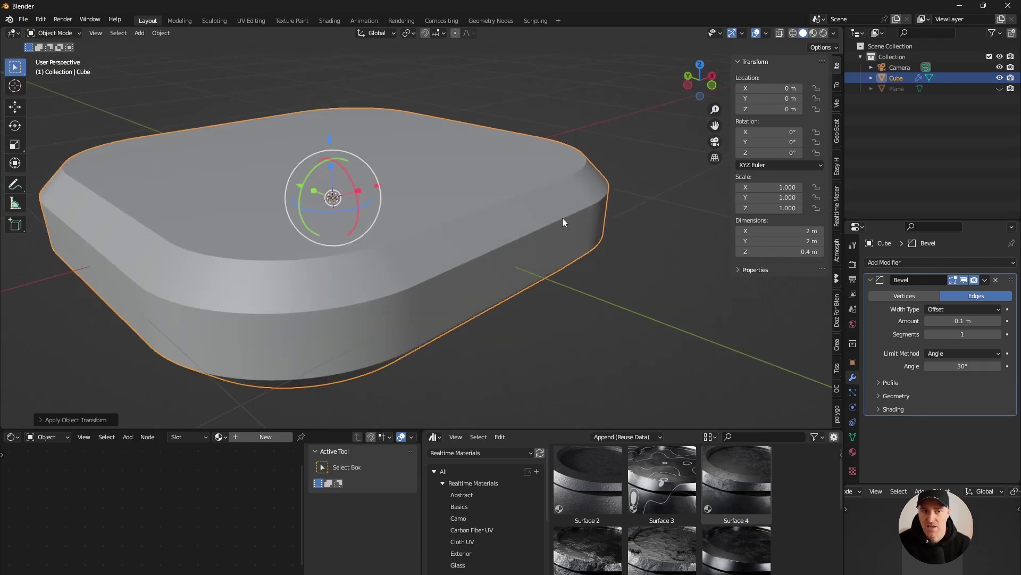
left_click(794, 33)
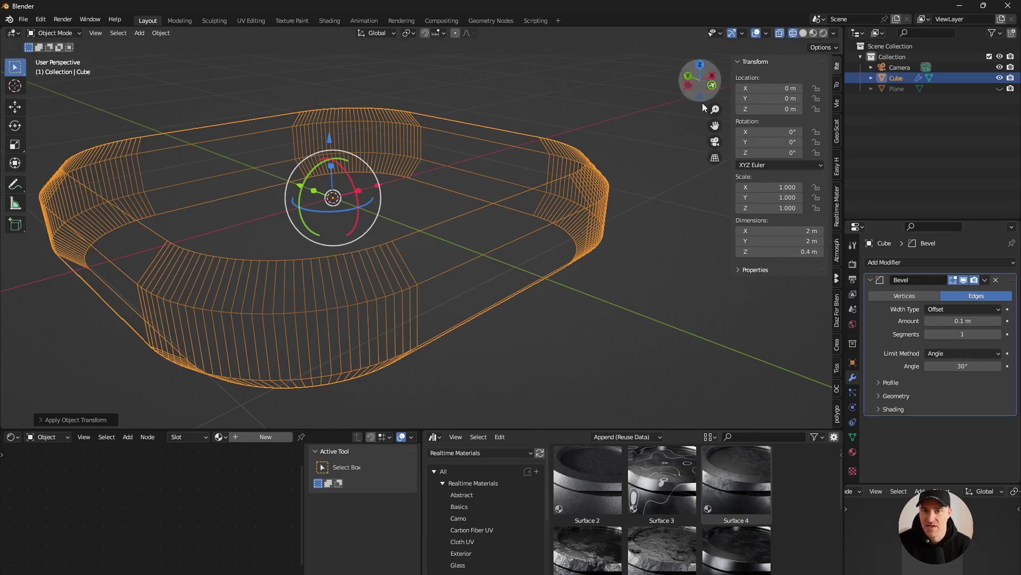
Raise the Bevel modifier to 8 segments, back in solid shading.
left_click(998, 334)
left_click(999, 334)
left_click(999, 334)
left_click(999, 334)
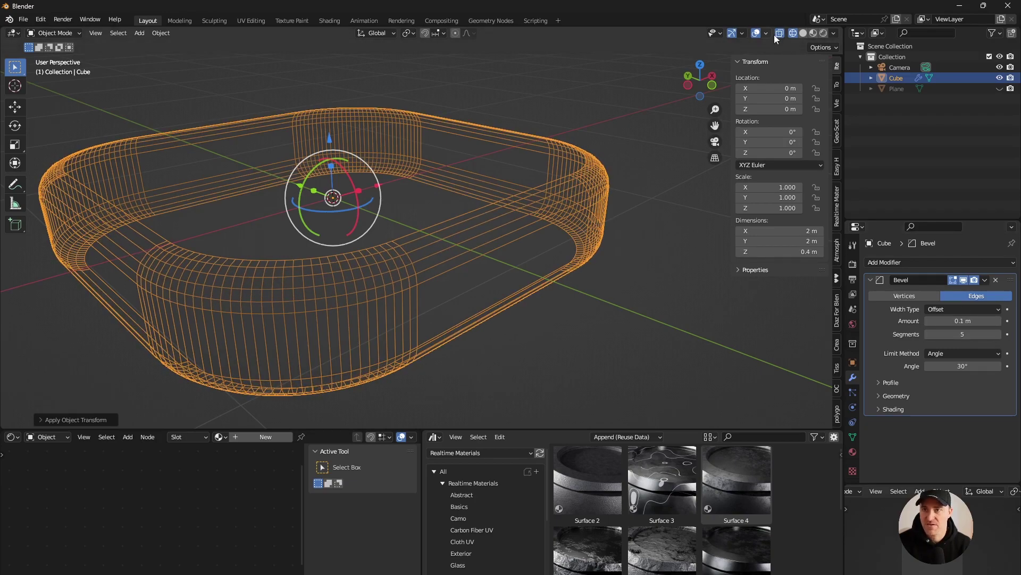
left_click(803, 33)
scroll(560, 200, "up", 5)
left_click(998, 334)
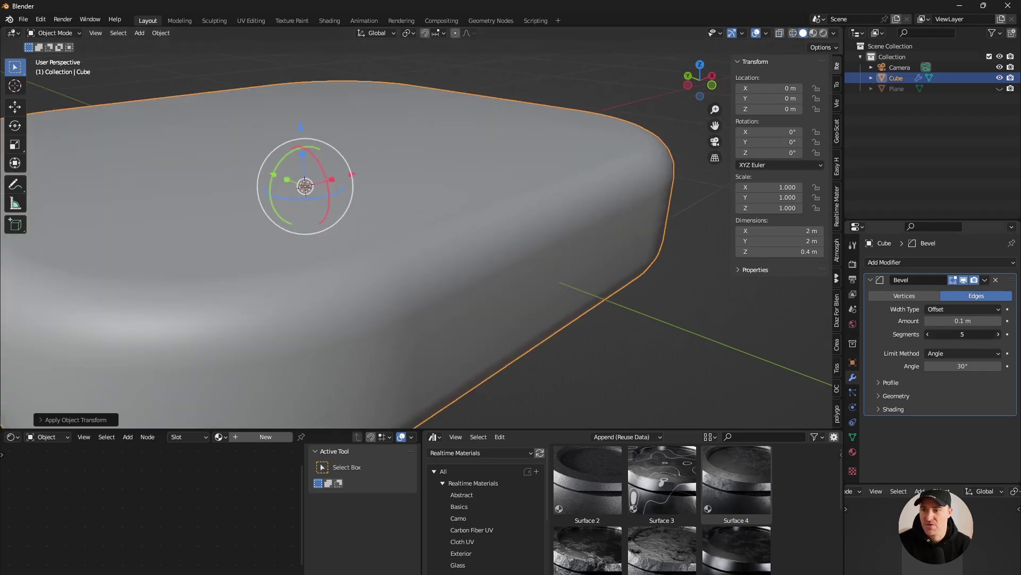
left_click(999, 334)
left_click(999, 334)
middle_click_drag(595, 198, 455, 193)
Set the bevel Amount to 0.01 m and frame the slab in view.
left_click_drag(963, 321, 939, 321)
middle_click_drag(458, 192, 621, 188)
left_click(945, 321)
left_click(941, 320)
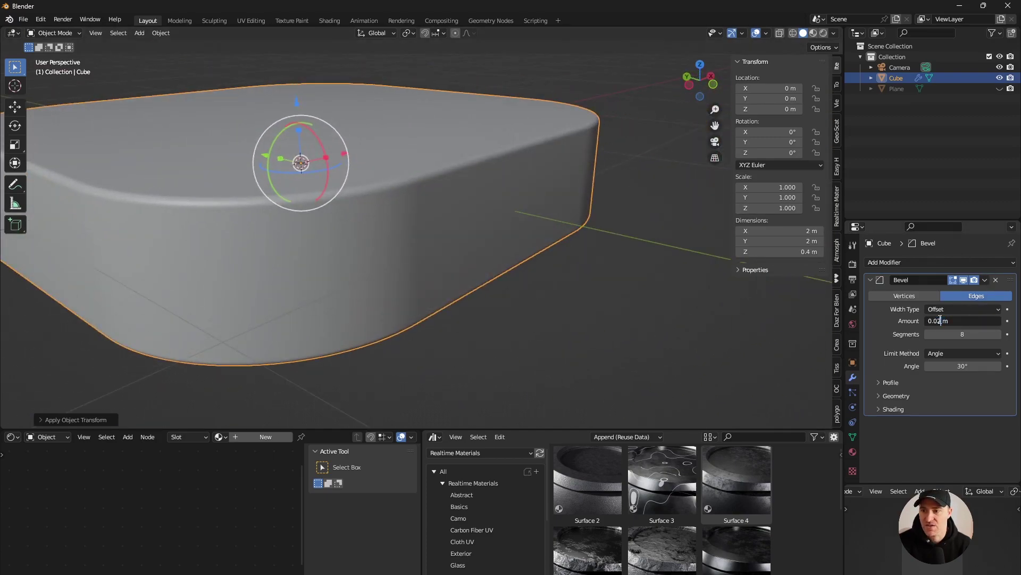
key("BackSpace")
type("1")
key("Return")
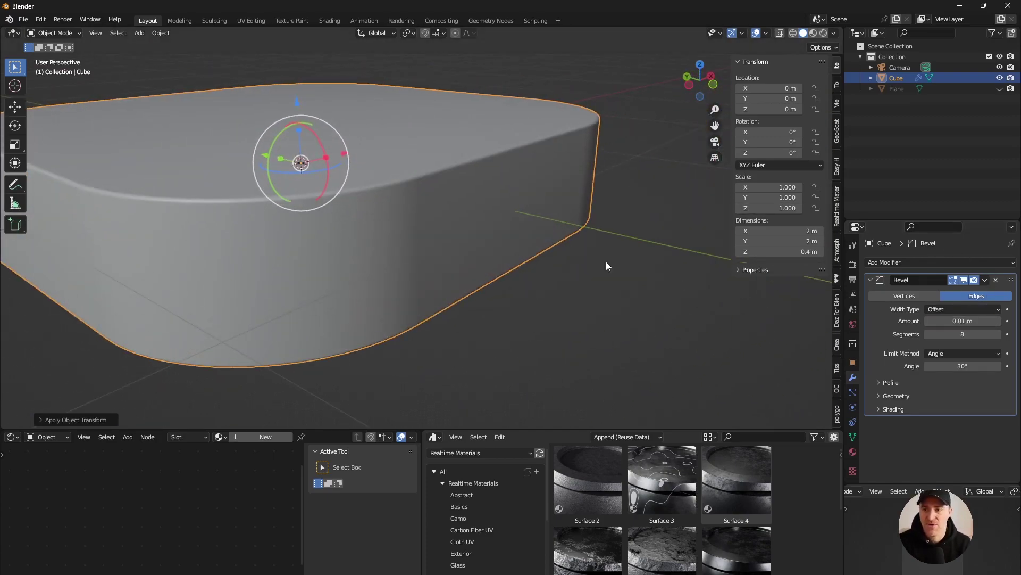
key("KP_Decimal")
key("ctrl+a")
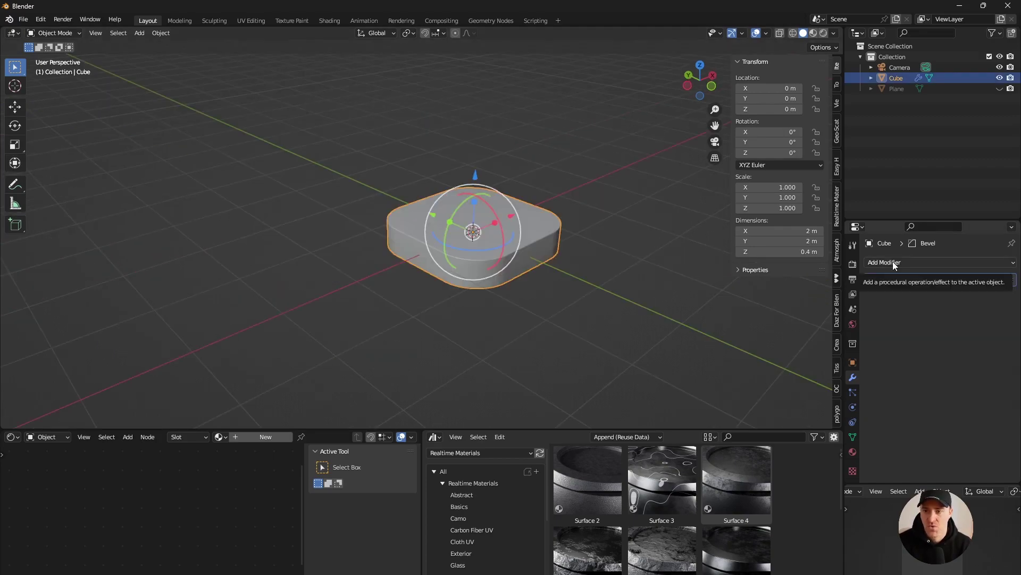
Add an Array modifier to the slab, undoing trial X/Y offset changes.
left_click(895, 264)
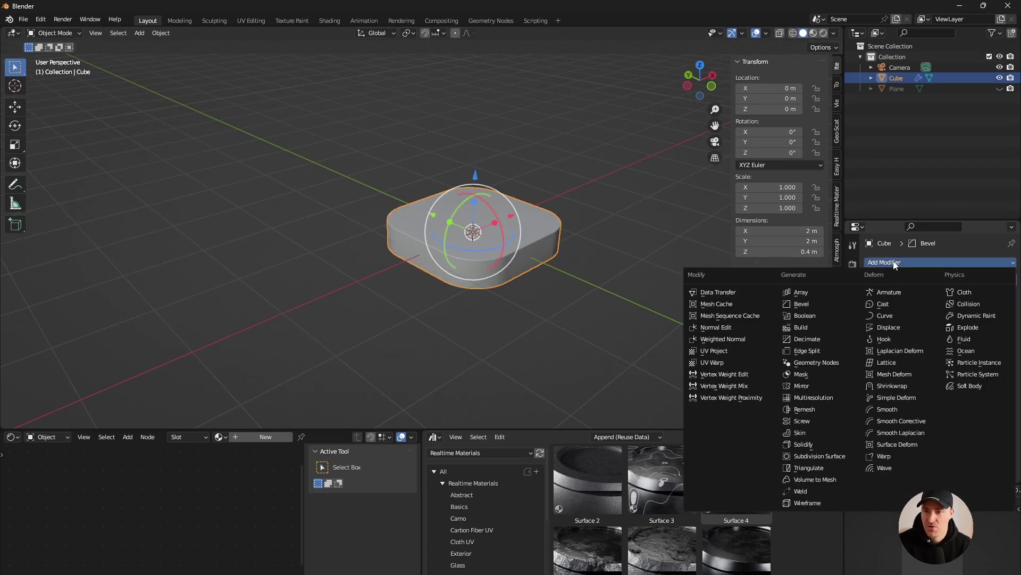
left_click(801, 292)
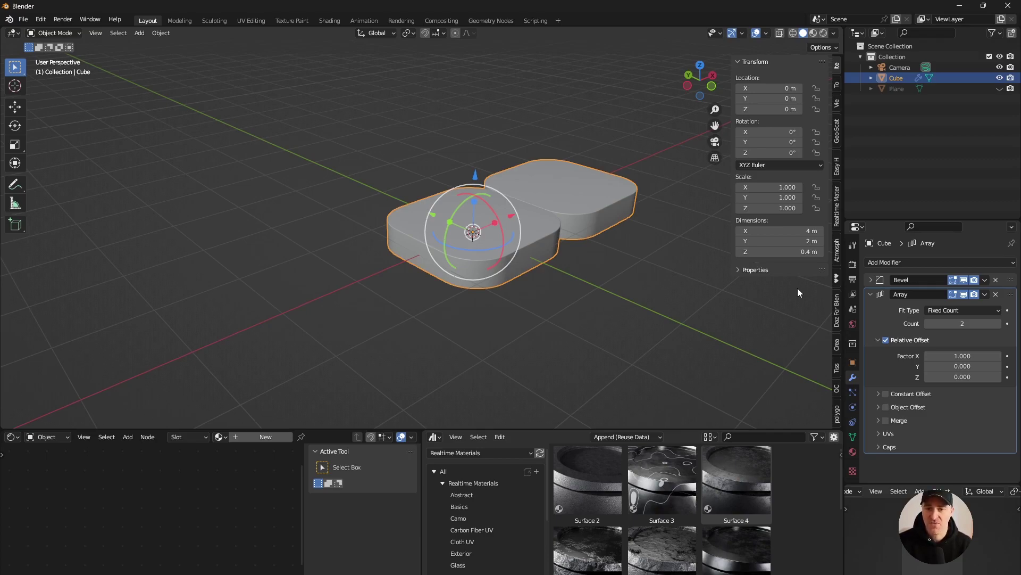
middle_click_drag(821, 334, 620, 259)
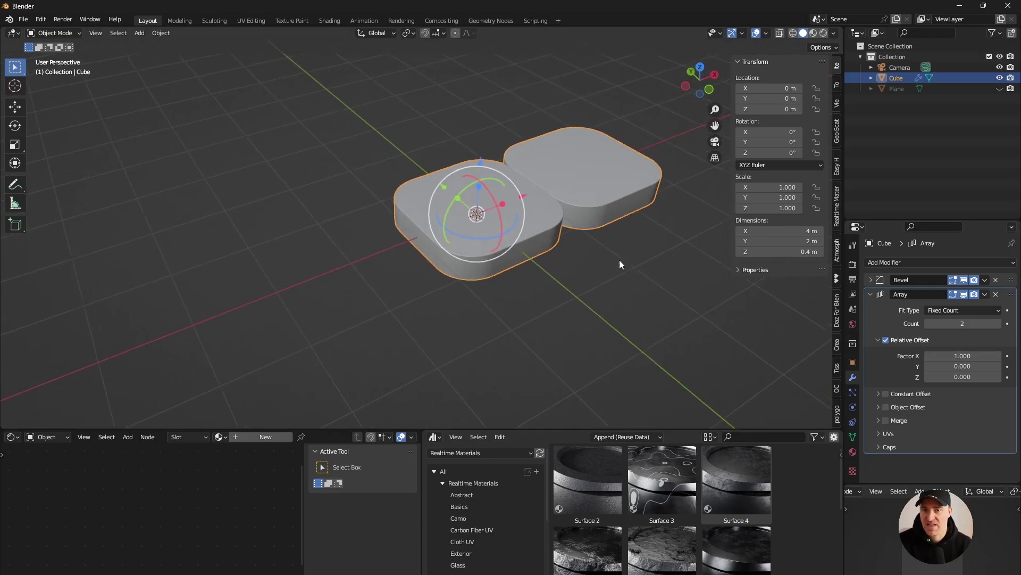
scroll(620, 259, "up", 2)
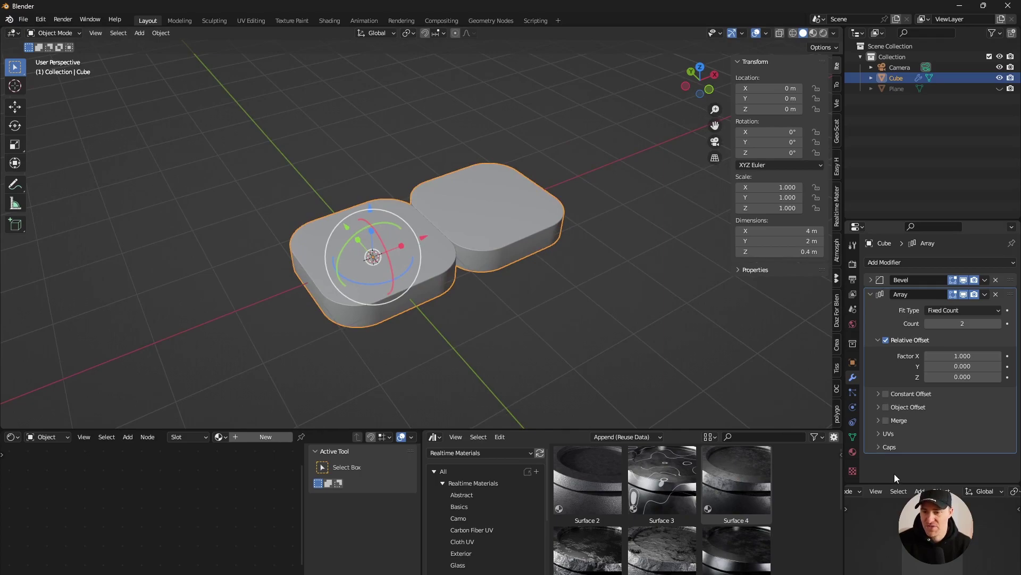
left_click_drag(952, 355, 972, 323)
left_click_drag(963, 366, 947, 366)
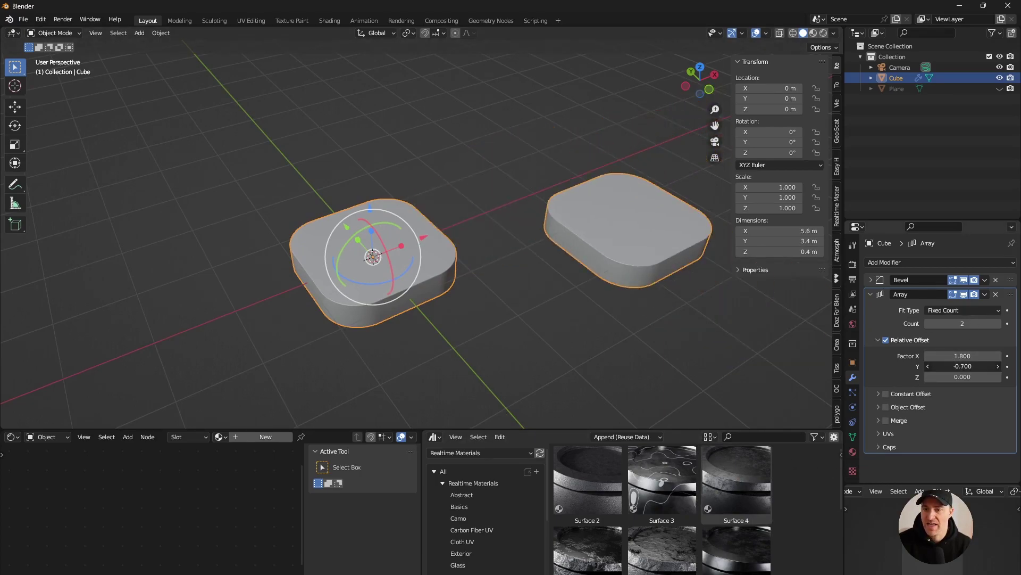
key("ctrl+z")
key("ctrl+z")
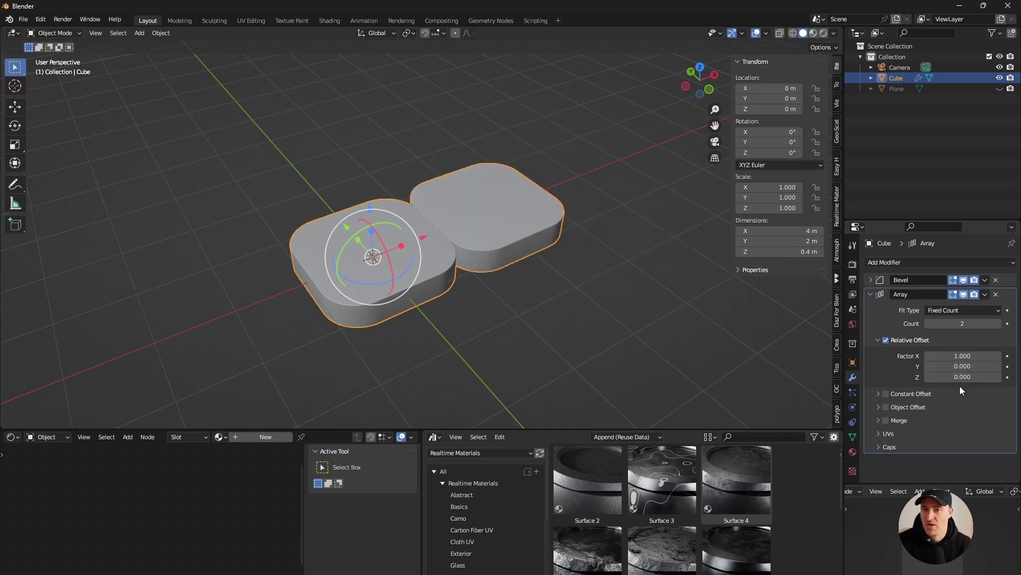
Set the array's relative offset to Z 2 and X 0, stacking slabs vertically.
left_click(958, 376)
type("2")
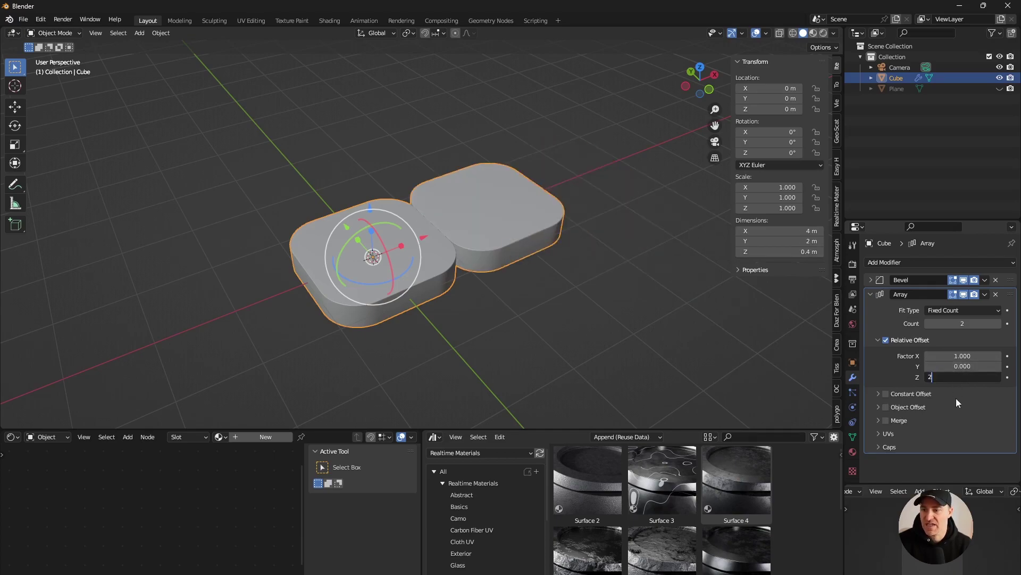
key("Return")
left_click(969, 355)
type("0")
key("Return")
left_click(878, 407)
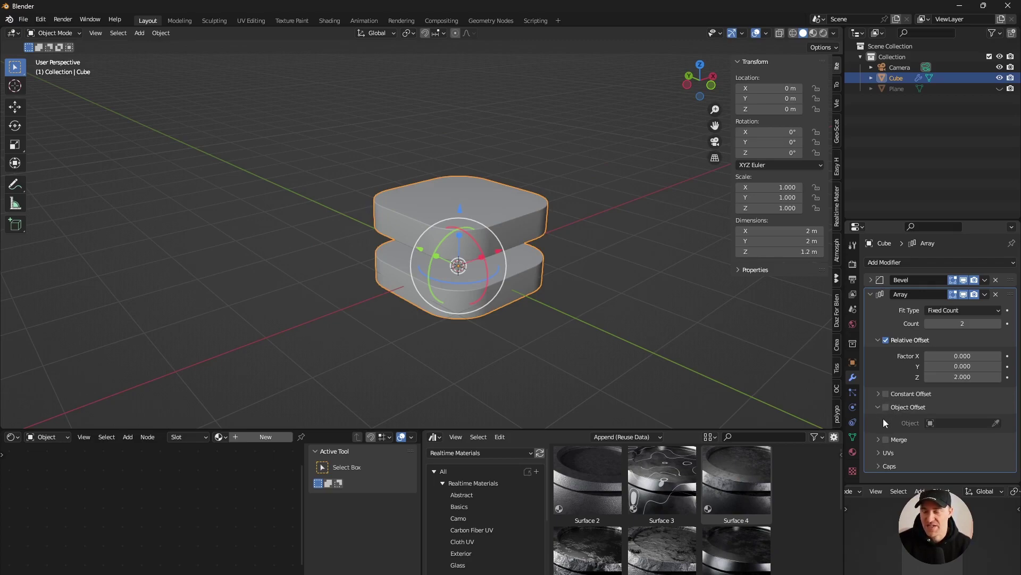
key("shift+a")
Add a Plain Axes empty at the origin.
mouse_move(611, 346)
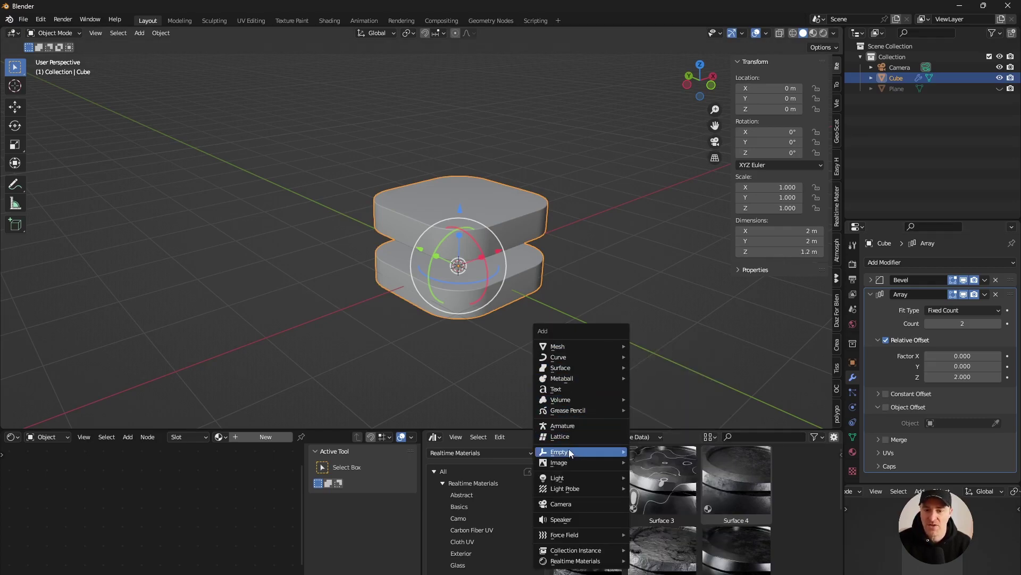
mouse_move(569, 451)
left_click(656, 453)
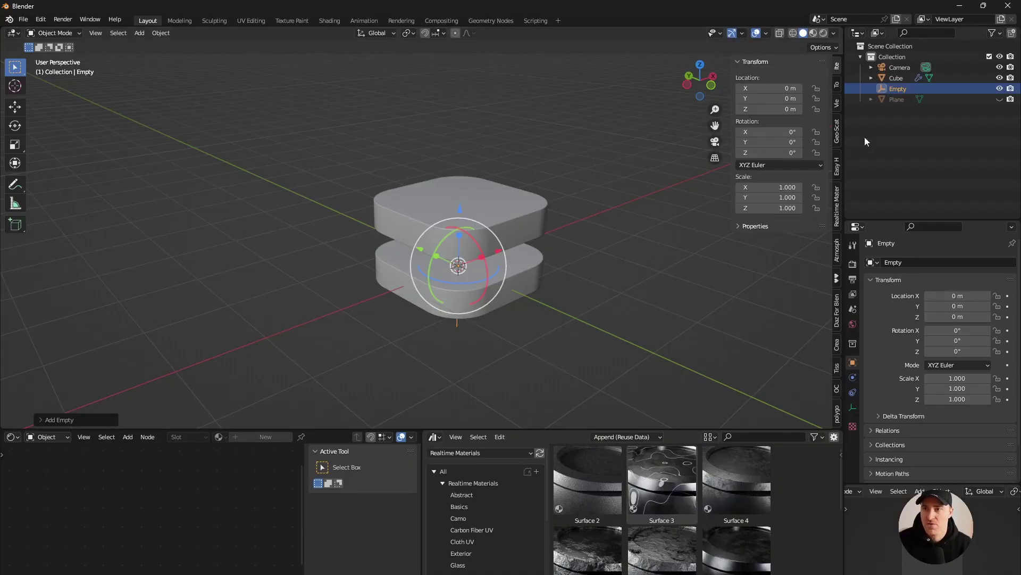
Enable Object Offset on the Cube's Array and pick Empty as its target.
left_click(896, 78)
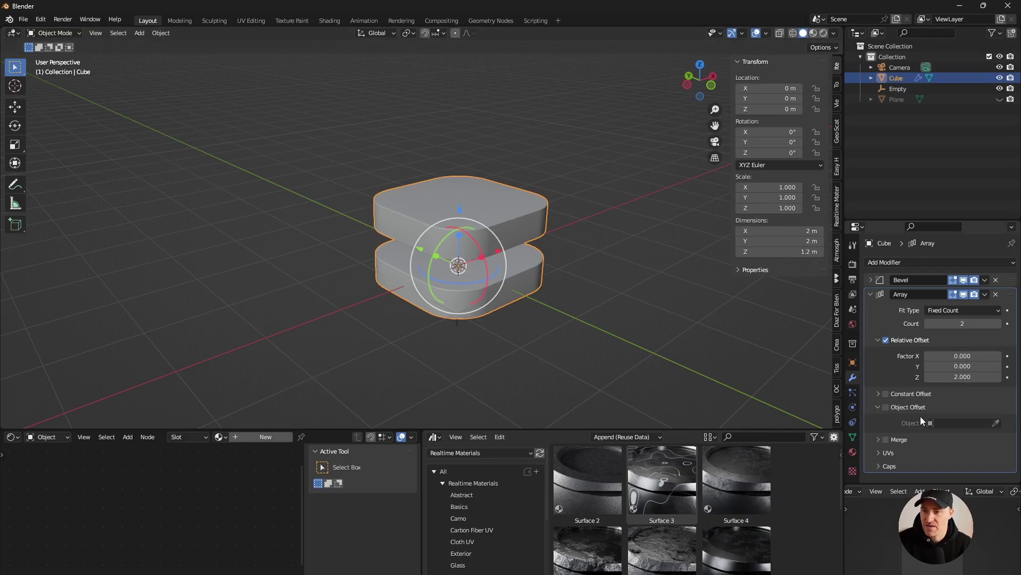
left_click(886, 406)
left_click(996, 423)
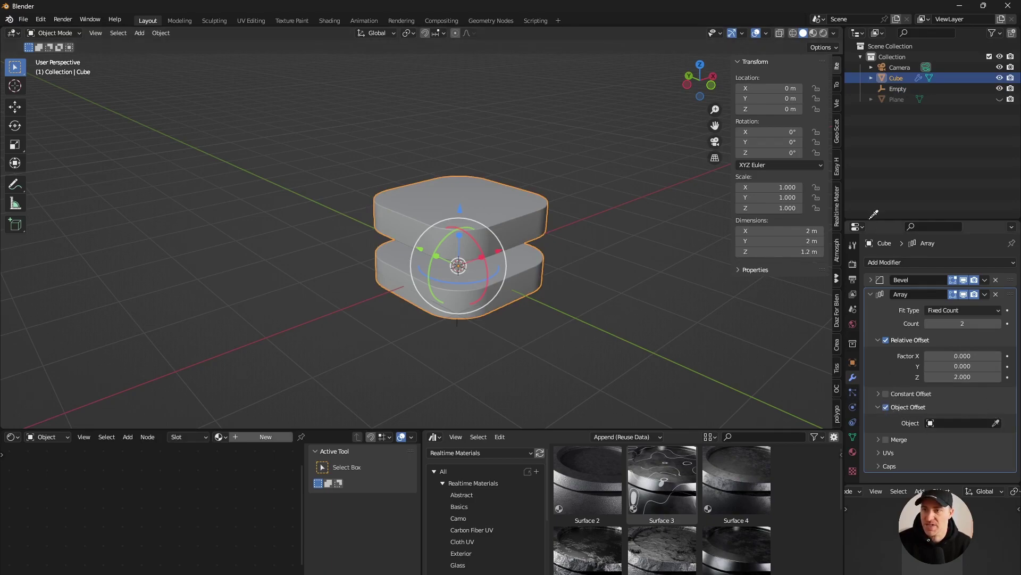
left_click(903, 83)
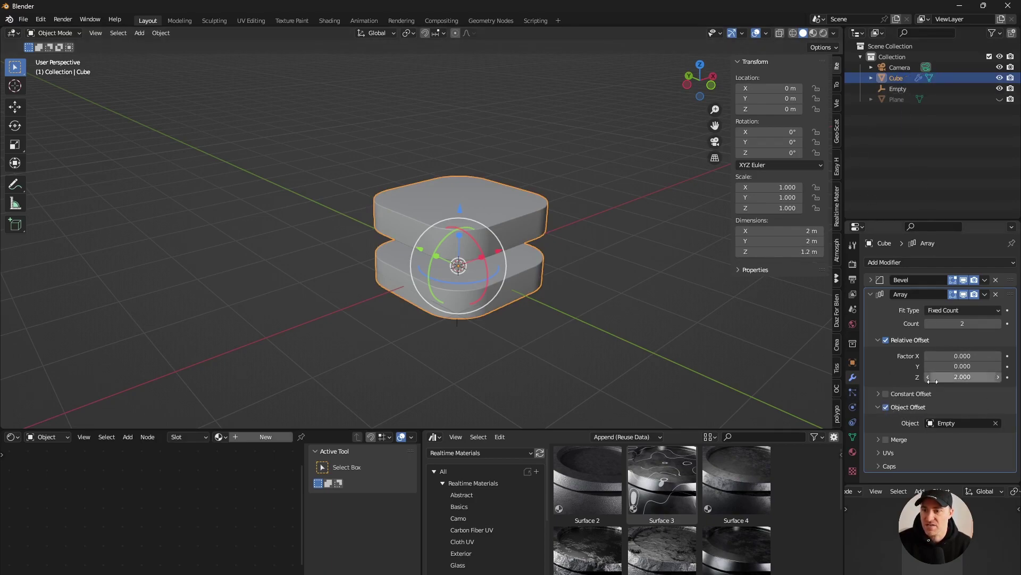
left_click(958, 422)
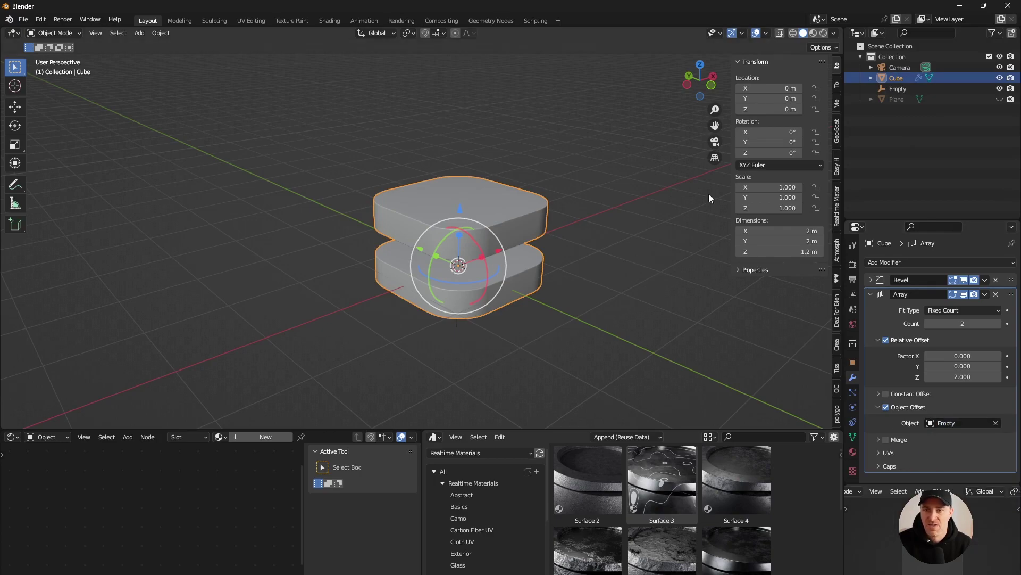
left_click(887, 88)
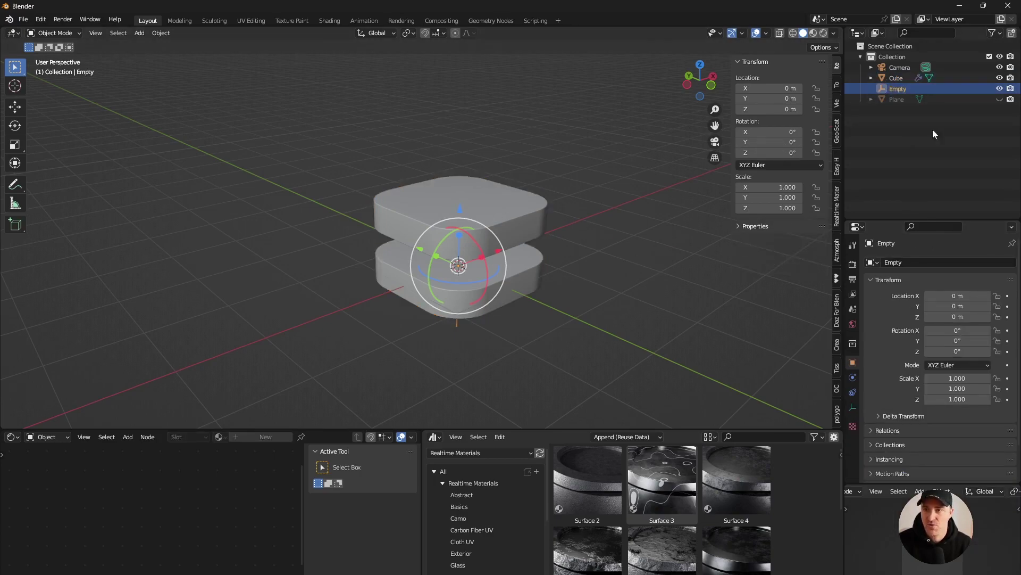
Raise the Cube's Array count to 8 slabs.
left_click(895, 79)
left_click_drag(973, 323, 978, 319)
scroll(596, 226, "down", 4)
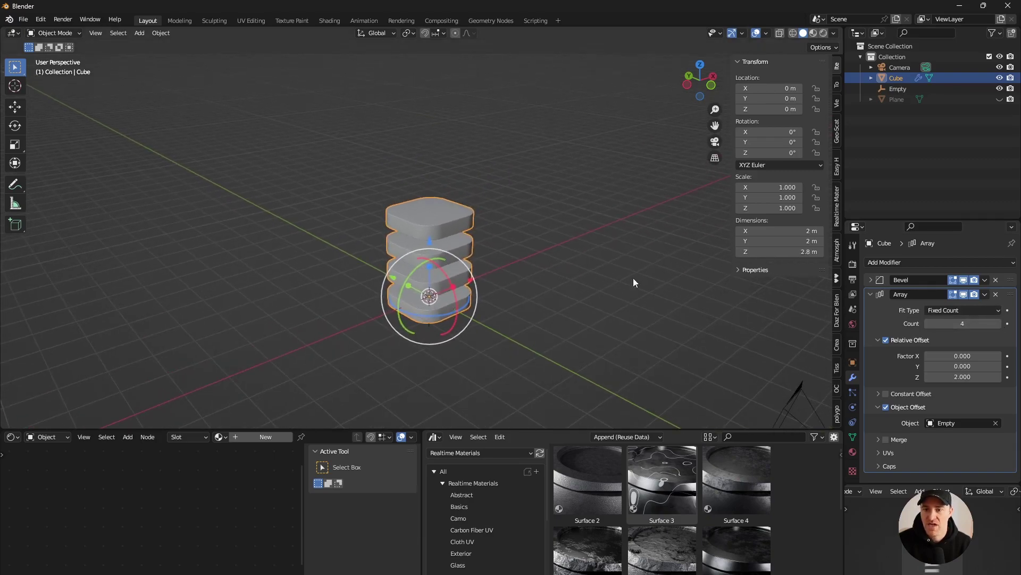
left_click(1005, 324)
left_click_drag(599, 429, 599, 572)
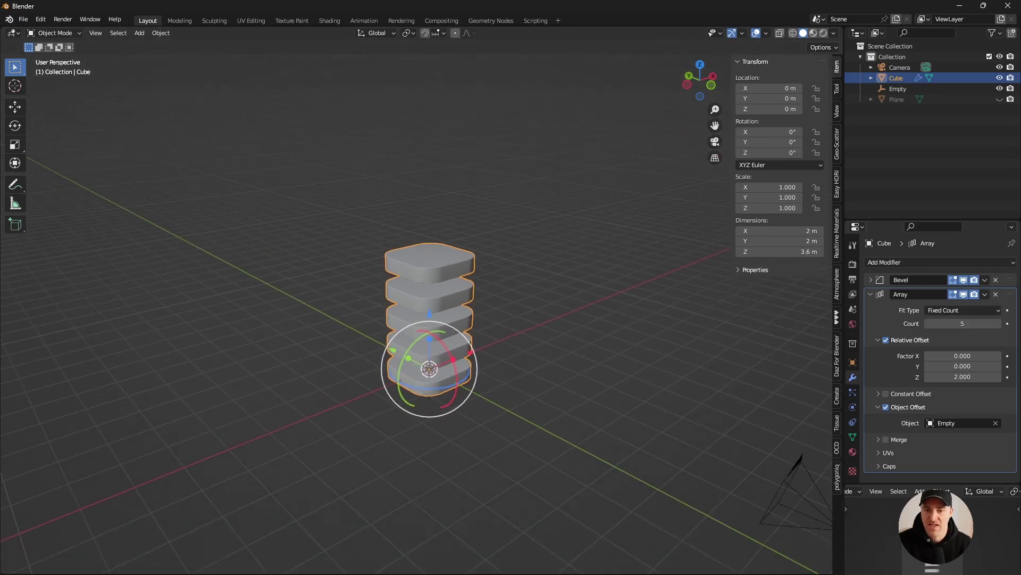
scroll(501, 330, "up", 3)
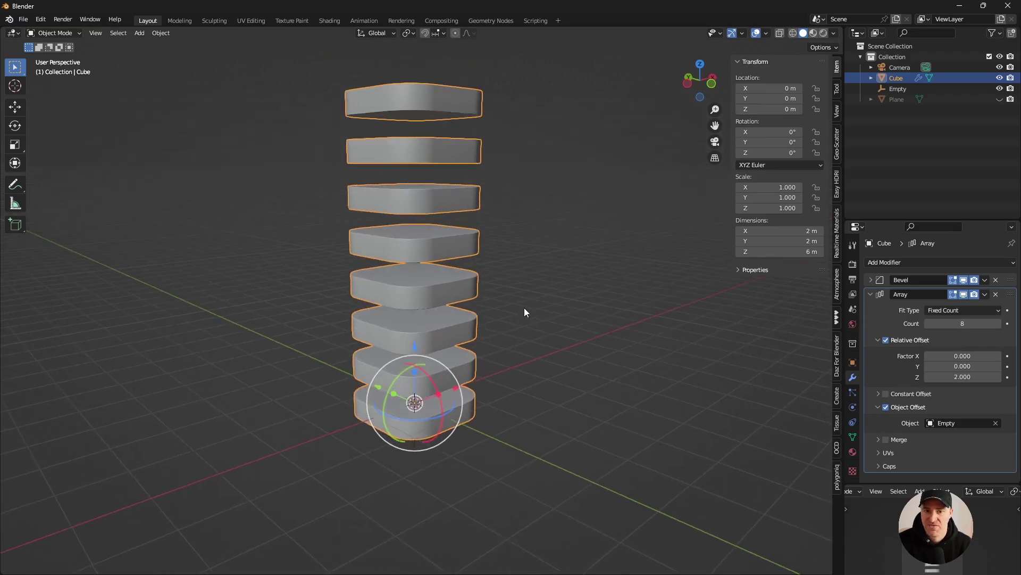
Rotate the Empty 25° about Z so the stacked slabs twist upward.
left_click(525, 313)
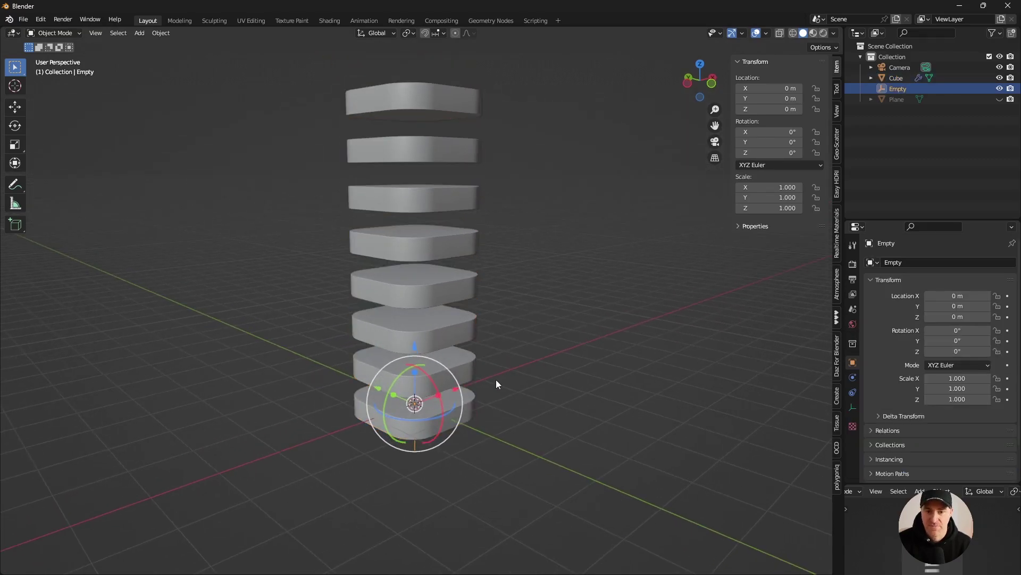
key("r")
left_click(522, 397)
mouse_move(368, 398)
left_mouse_down()
mouse_move(351, 396)
mouse_move(361, 409)
mouse_move(349, 398)
mouse_move(366, 398)
mouse_move(358, 394)
left_mouse_up()
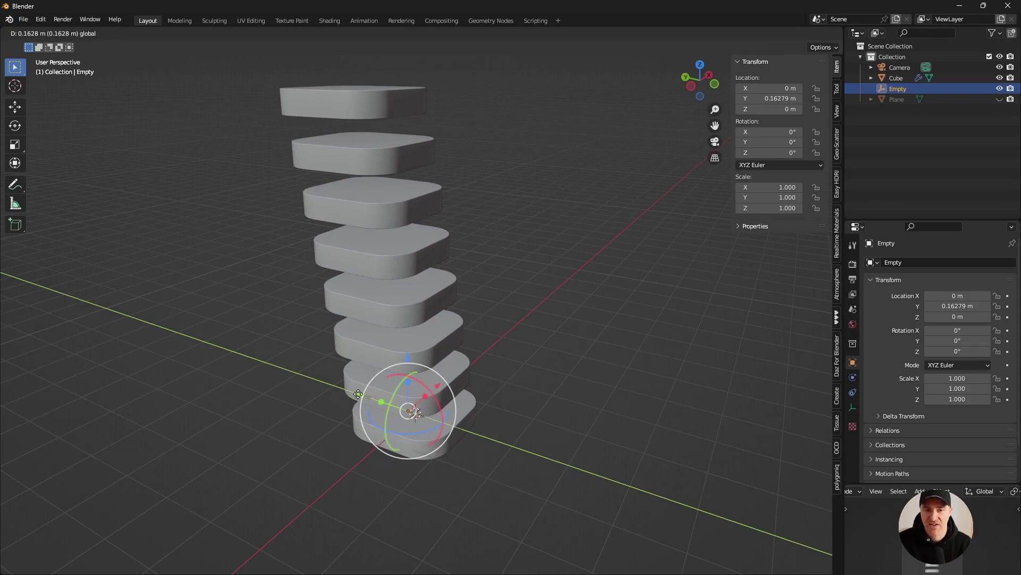
right_click(358, 394)
left_click_drag(777, 152, 816, 153)
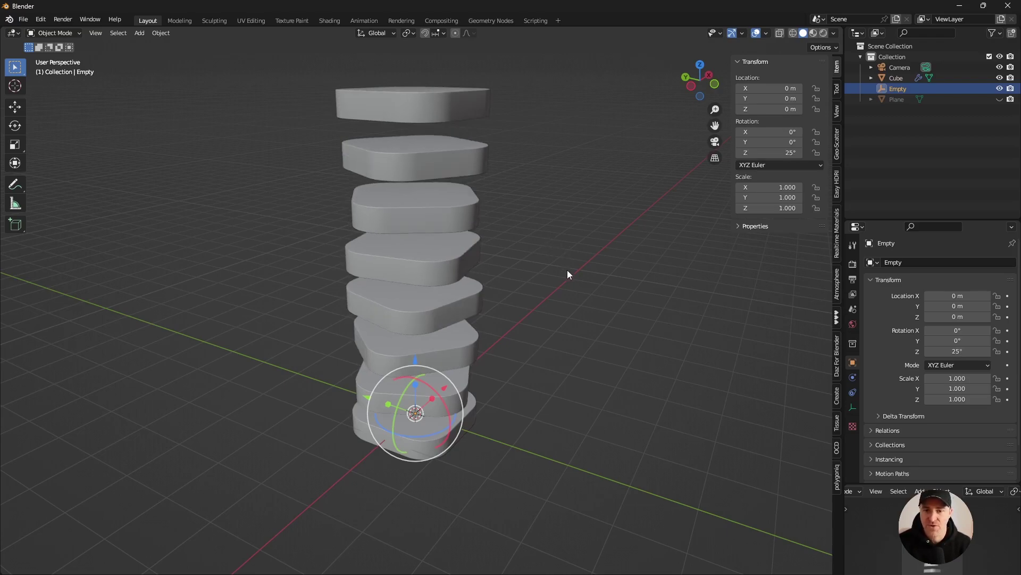
key("ctrl+KP_3")
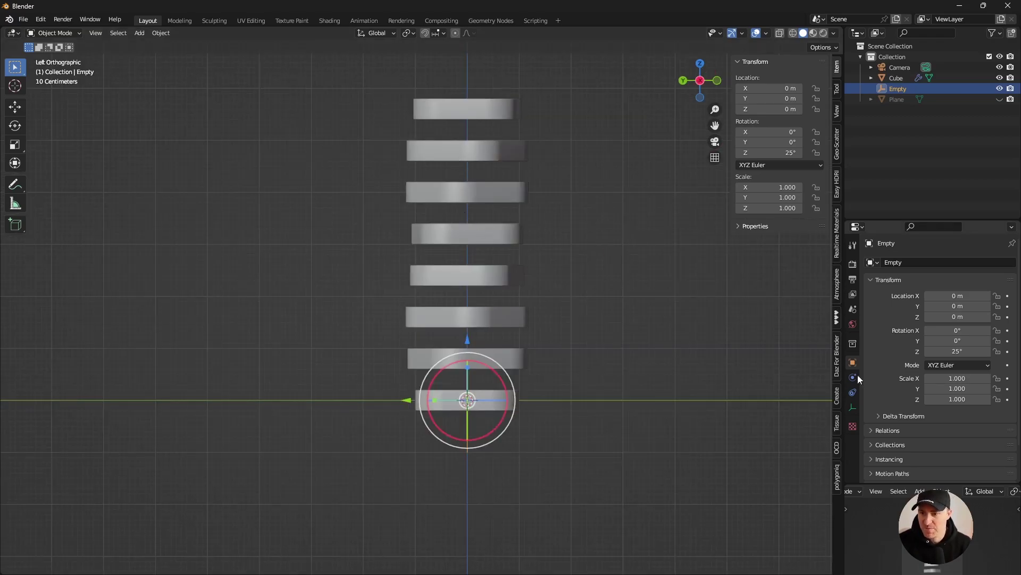
Lower the Cube's array Relative Offset Z to 1.2 so the twisted slabs sit closer.
left_click(896, 79)
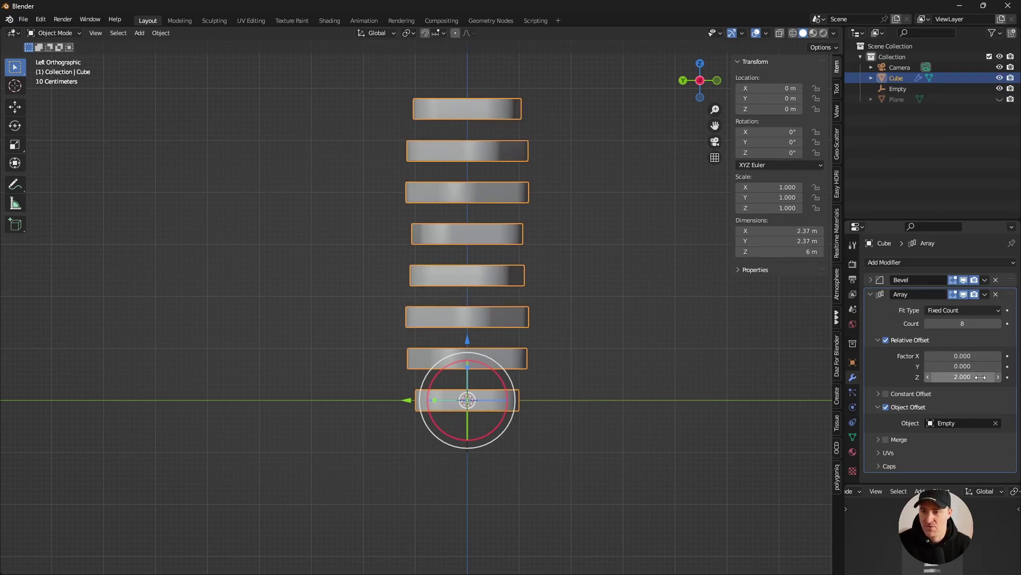
left_click_drag(962, 376, 911, 377)
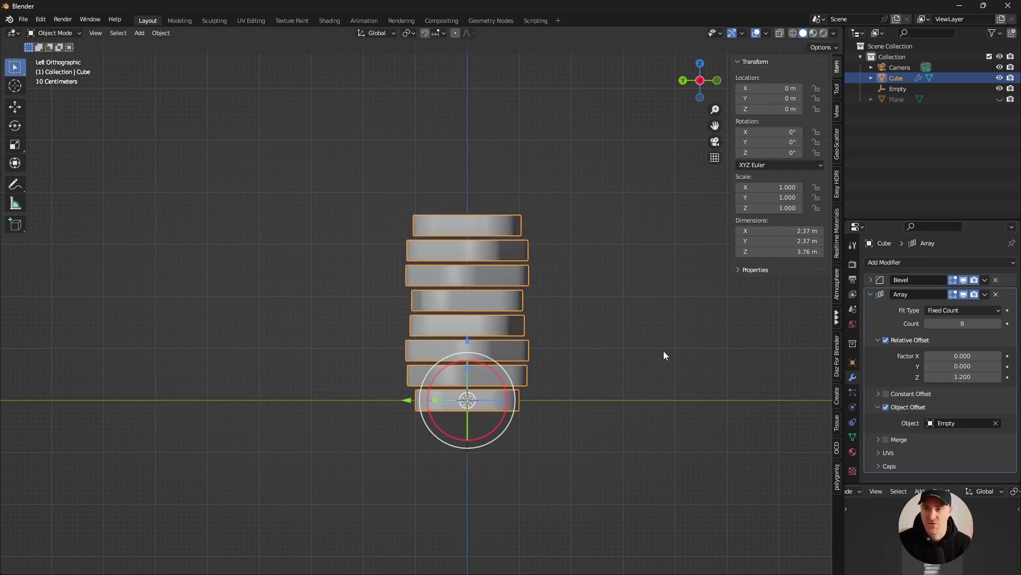
left_click(896, 89)
middle_click_drag(709, 175, 589, 290)
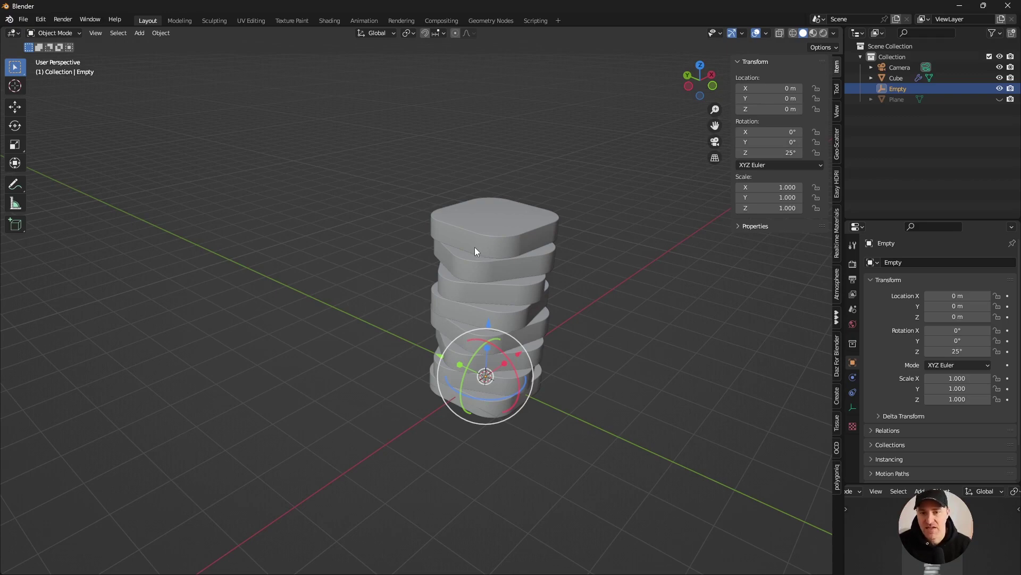
middle_click_drag(484, 260, 570, 271, "alt")
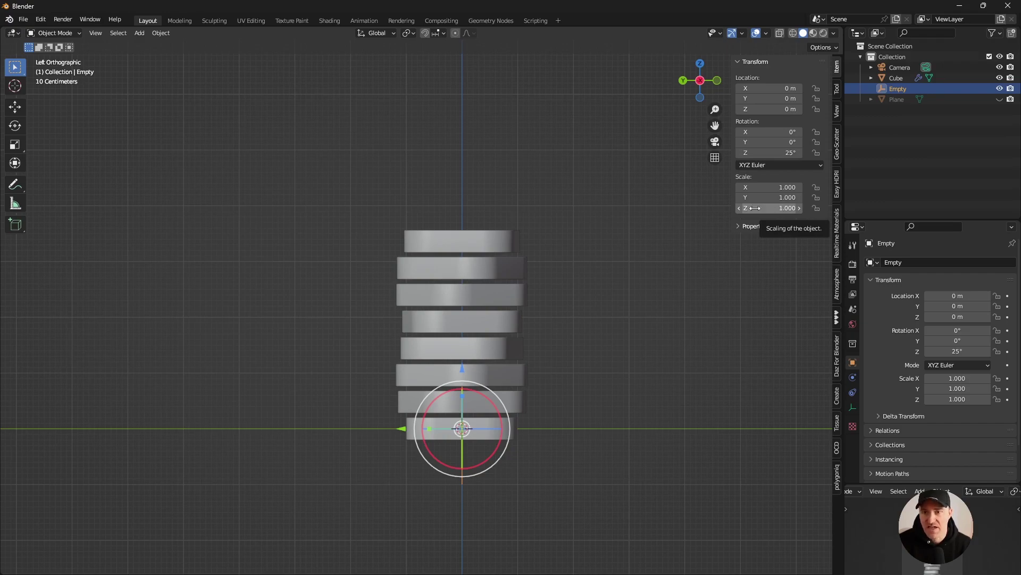
Reduce the Empty's Z scale to 0.740 so higher slabs get thinner and tighter.
left_click(739, 208)
left_click(739, 209)
left_click_drag(739, 208, 739, 208)
left_click(739, 212)
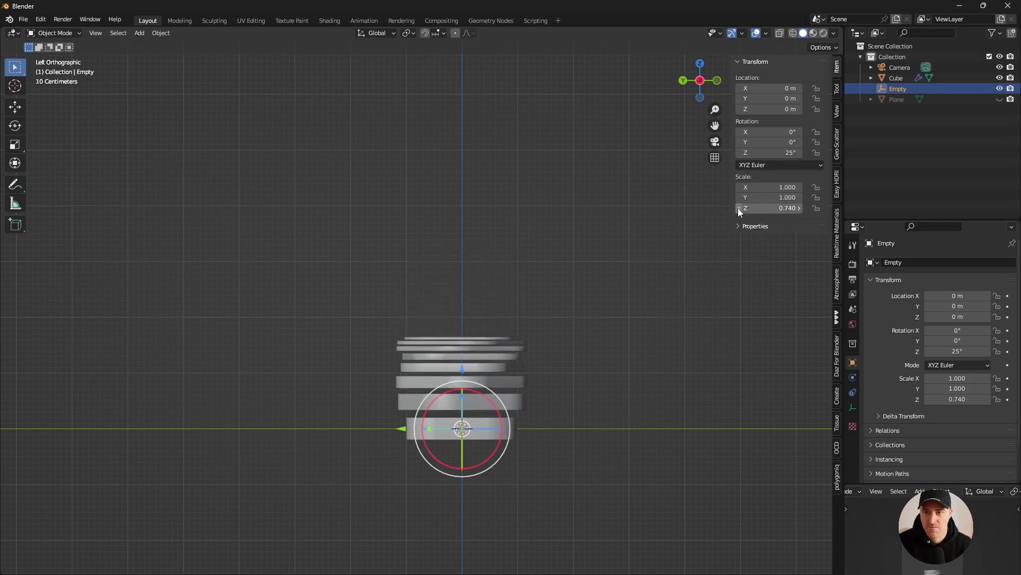
middle_click_drag(573, 317, 545, 315)
scroll(538, 344, "up", 4)
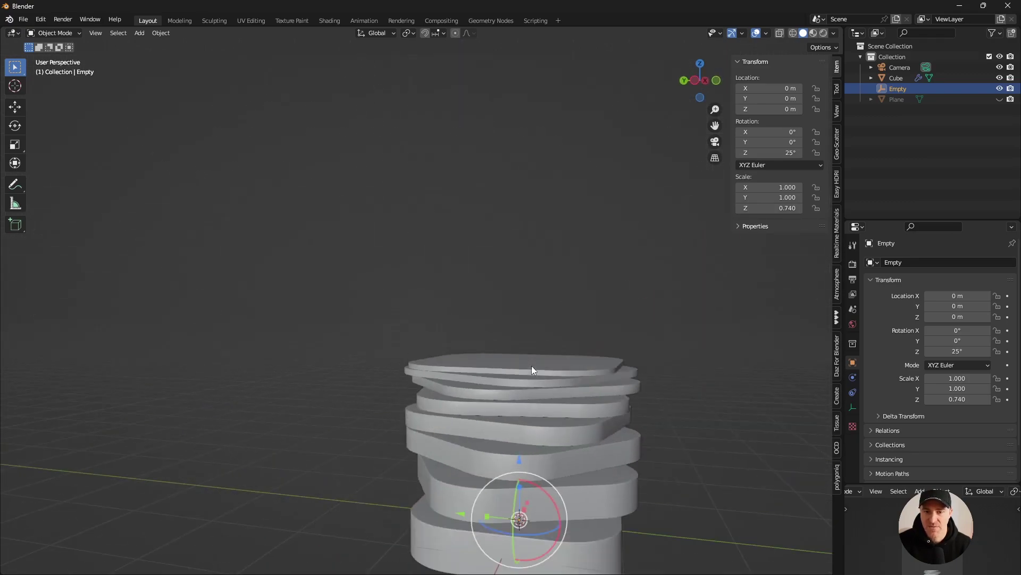
middle_click_drag(630, 484, 489, 292)
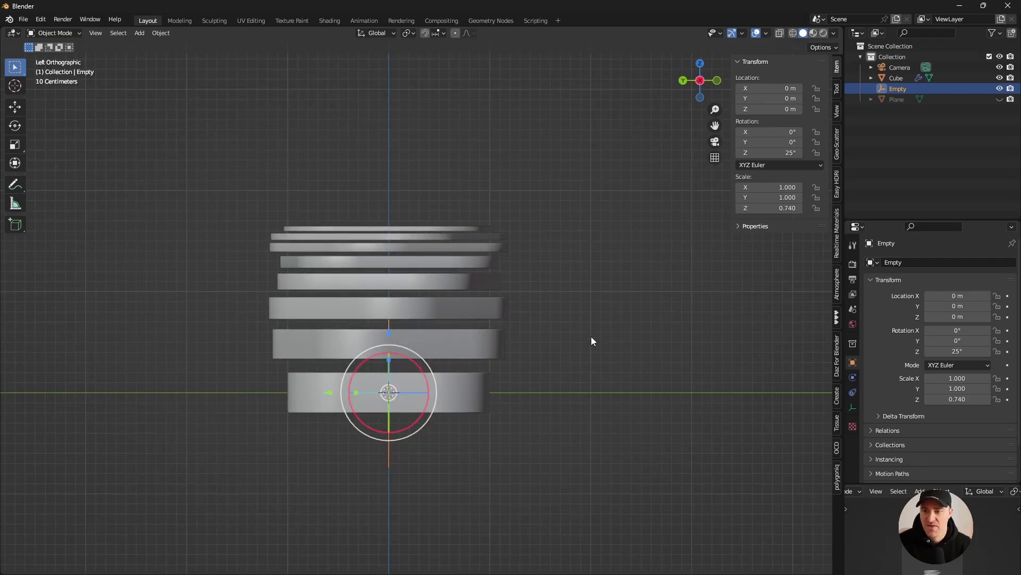
Turn off the array's relative offset and raise the Empty to Z 0.679 m.
left_click(892, 76)
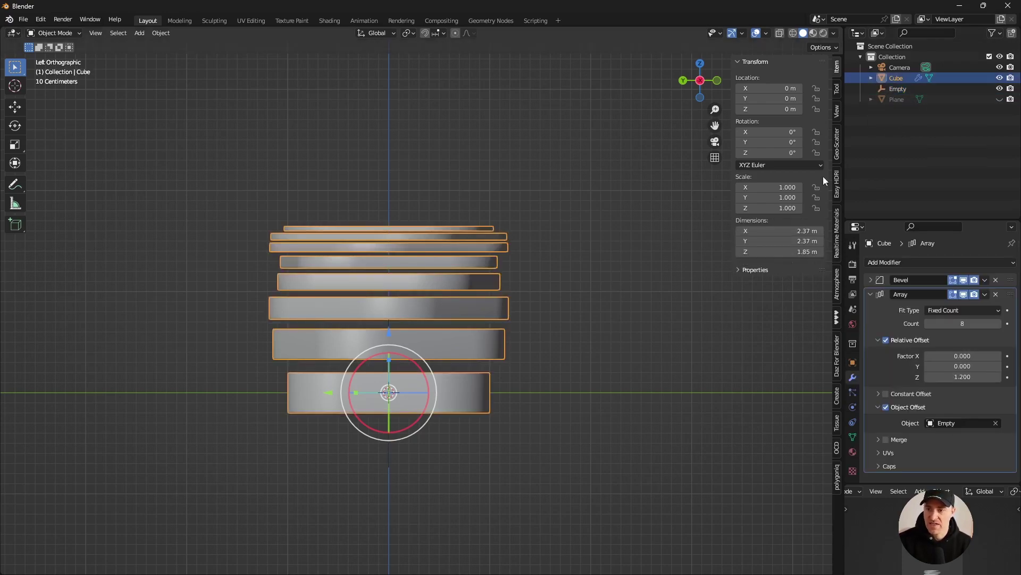
left_click(886, 341)
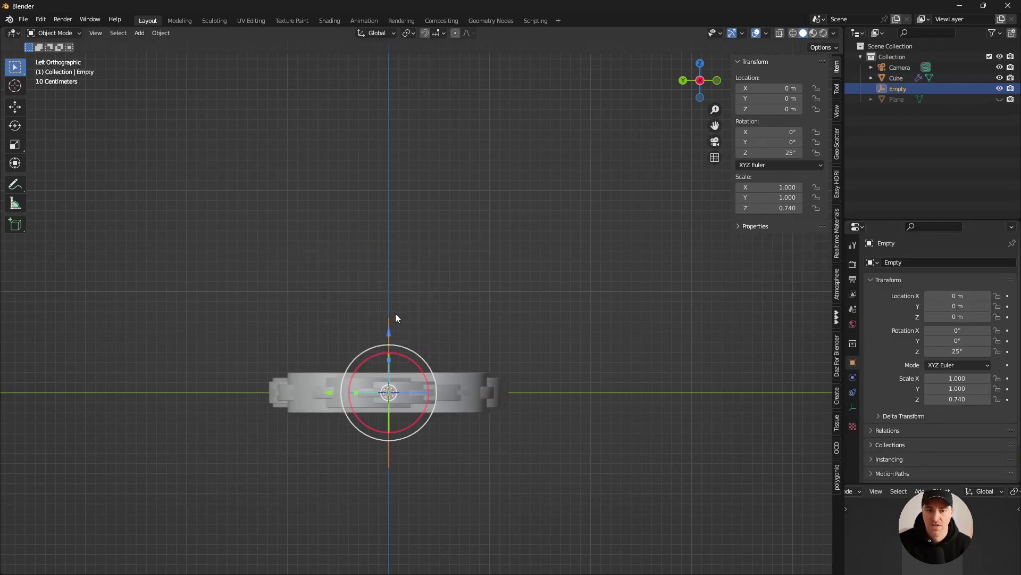
left_click_drag(389, 335, 399, 263)
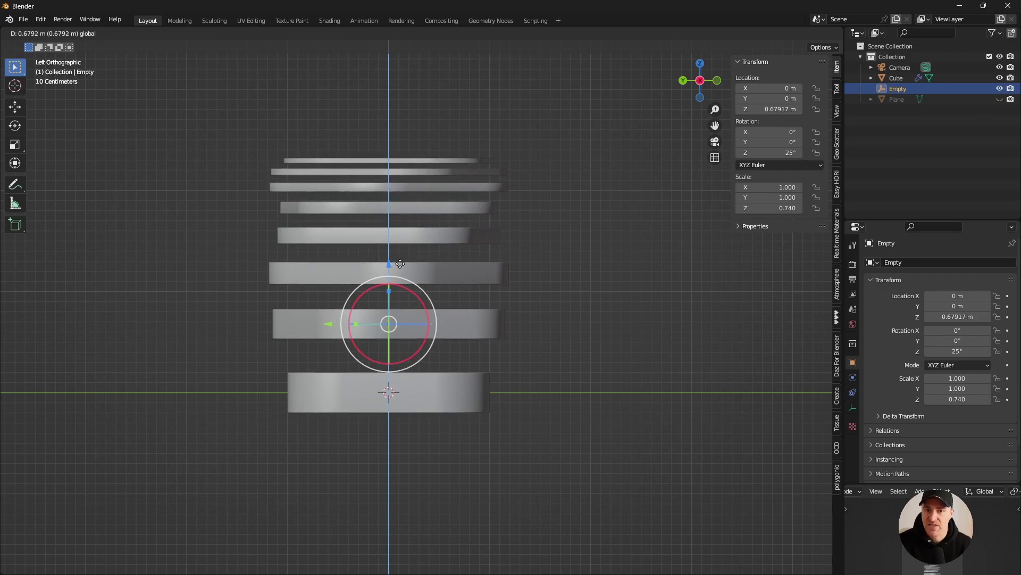
left_click_drag(399, 263, 400, 263)
middle_click_drag(457, 275, 589, 264)
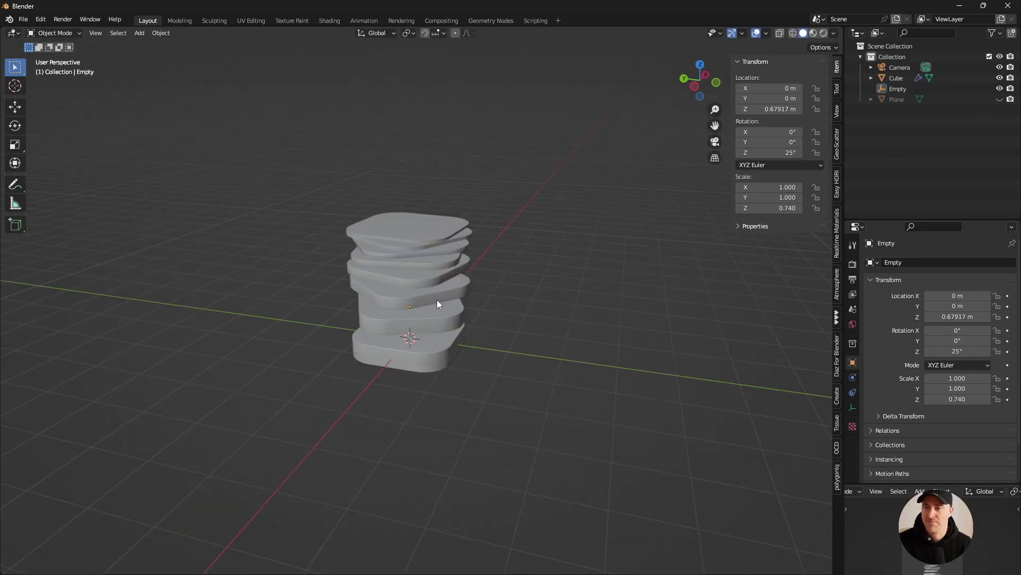
Unhide the floor plane and lift the Cube to Z 0.321 m to rest on it.
left_click(1000, 99)
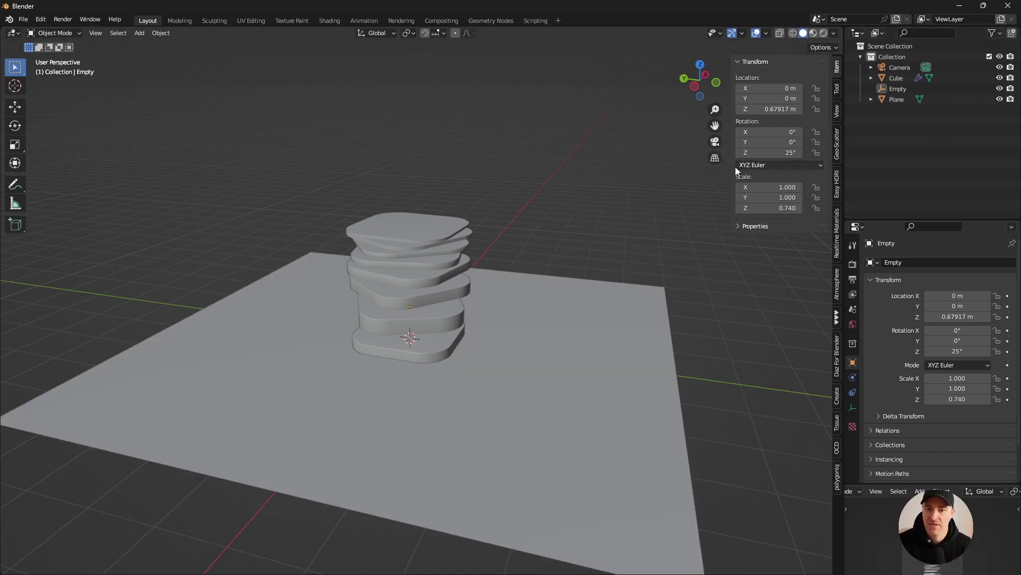
middle_click_drag(499, 246, 529, 210)
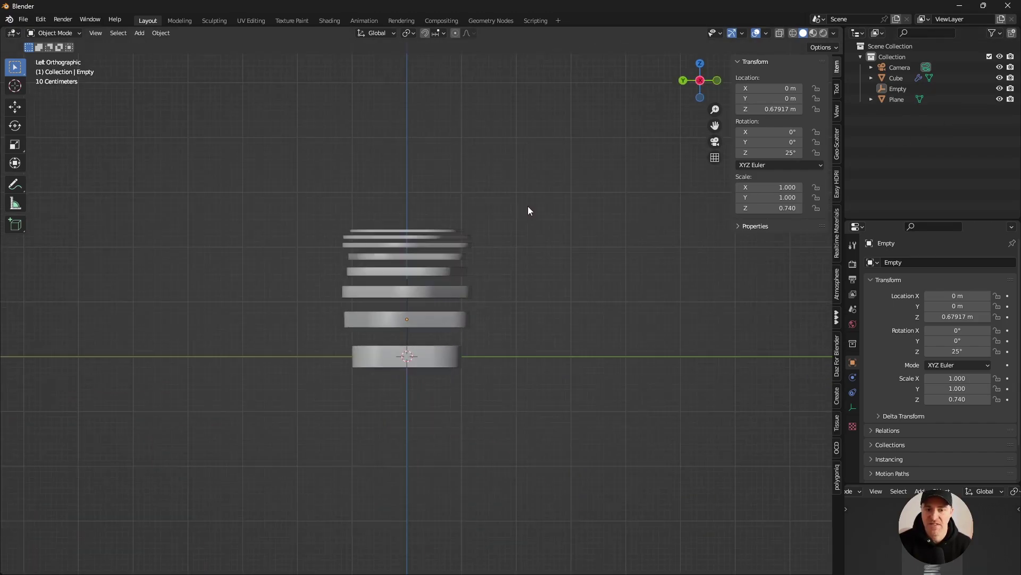
left_click(428, 319, "shift")
left_click_drag(407, 278, 410, 261)
middle_click_drag(532, 277, 431, 320)
left_click(554, 231)
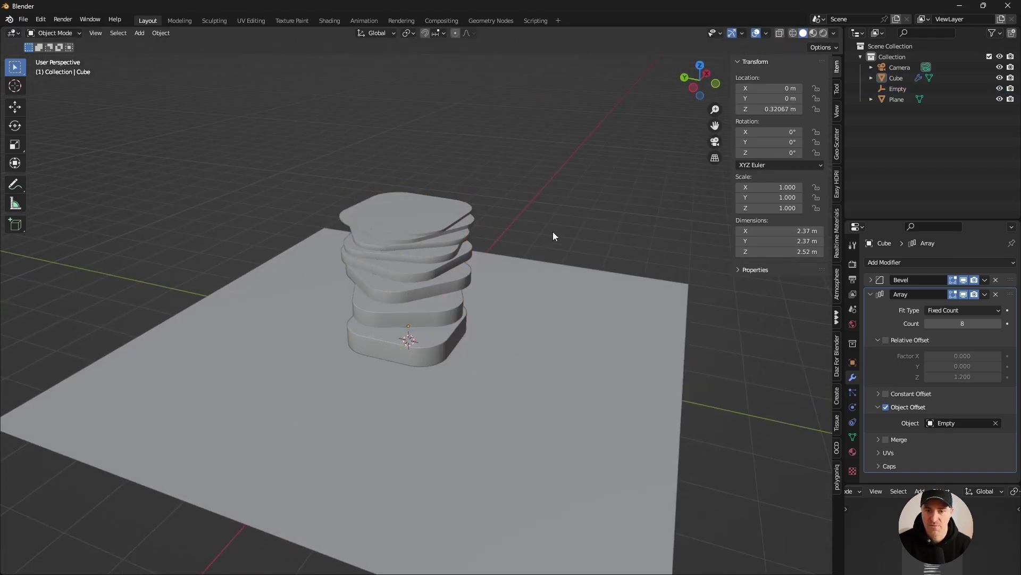
Scale the floor plane by 10 to make it 100 × 100 m.
left_click(573, 279)
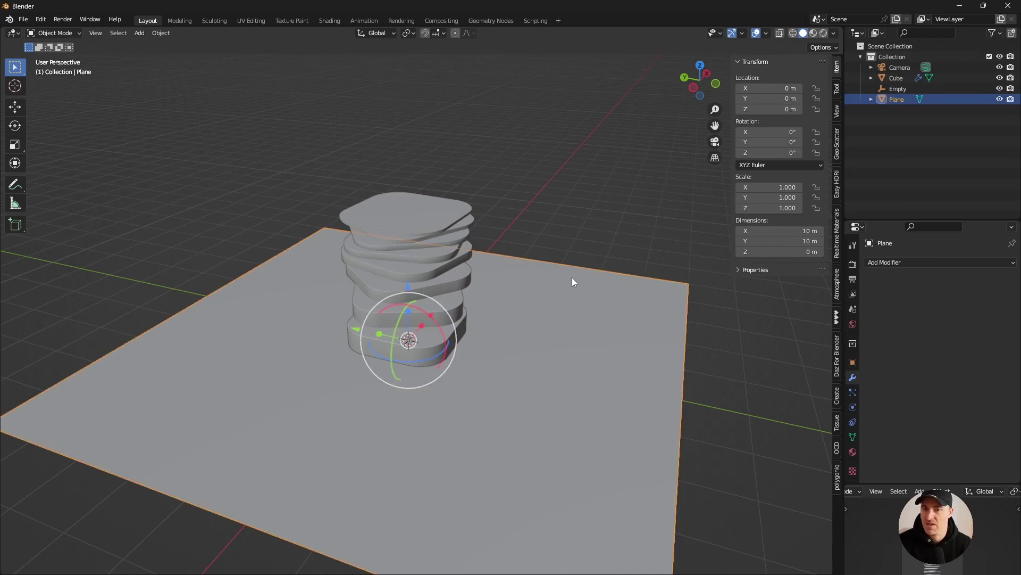
key("s")
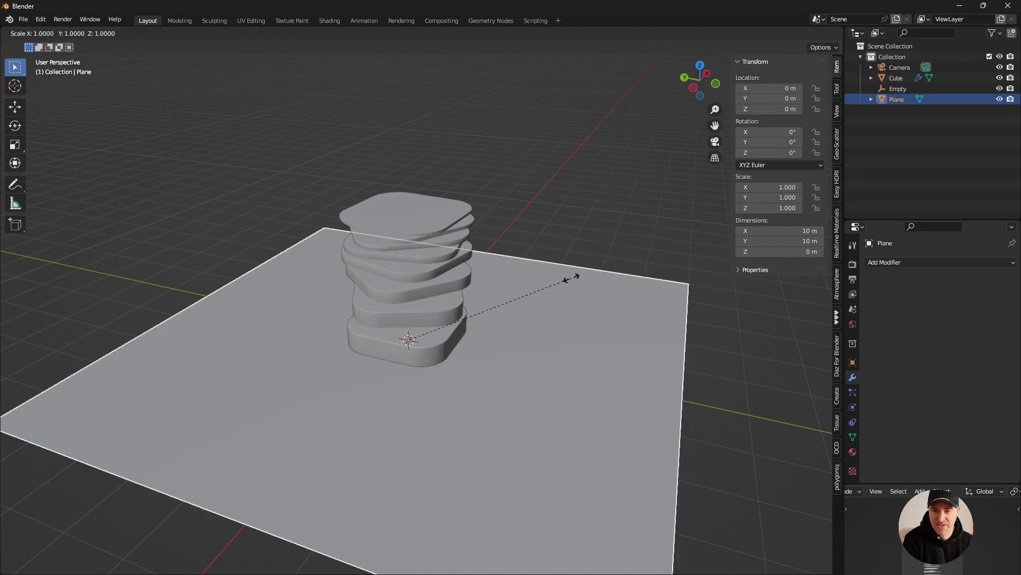
type("10")
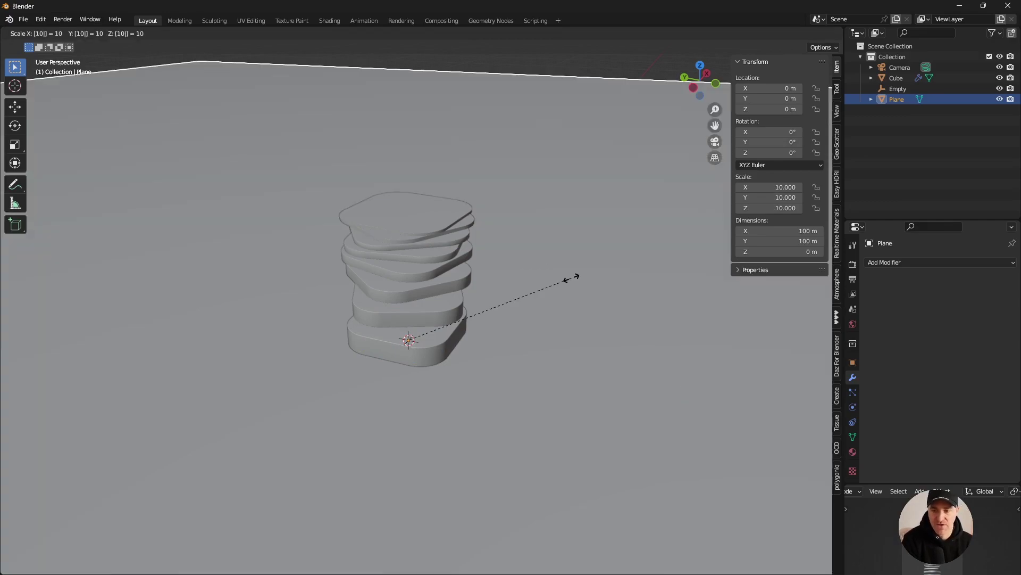
key("Return")
left_click(904, 159)
Delete the old camera and add a new one at the origin with rotation cleared.
left_click(714, 144)
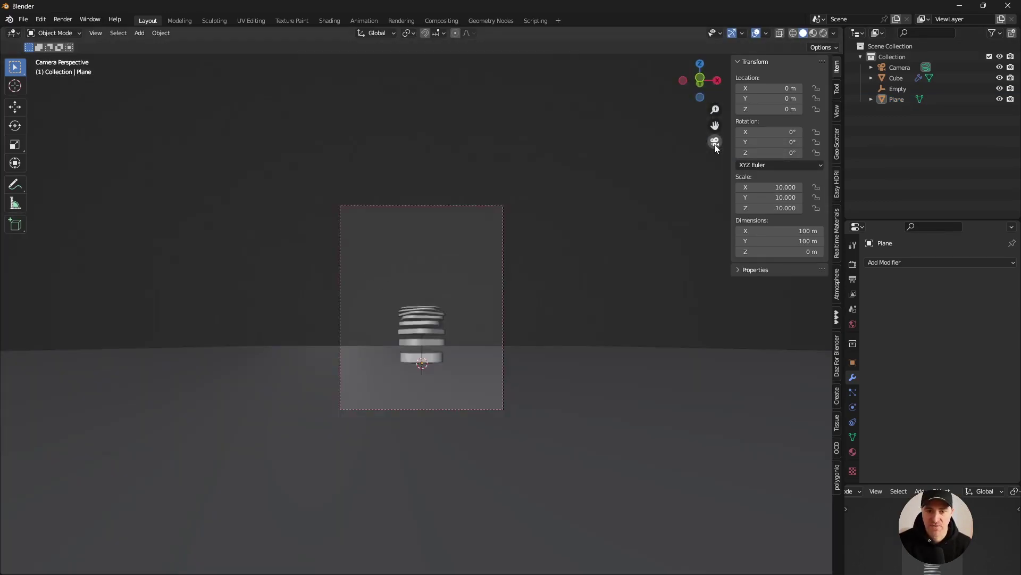
left_click(714, 144)
left_click(912, 66)
key("x")
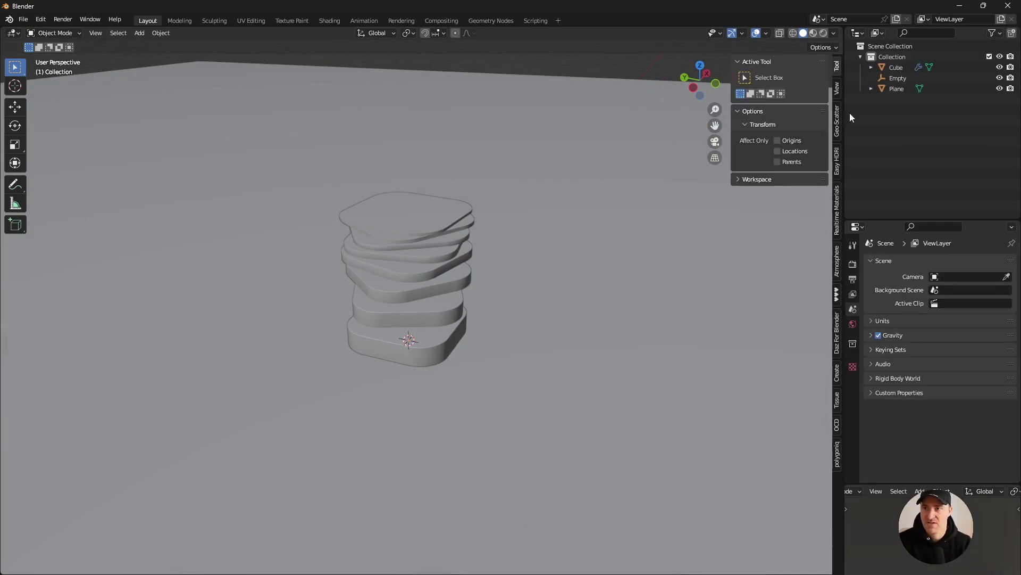
key("shift+a")
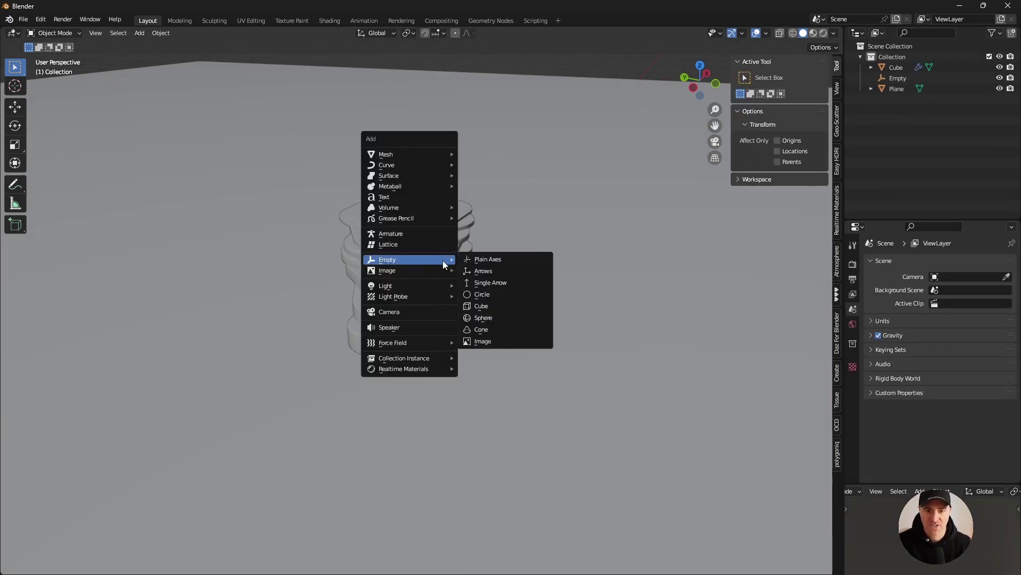
left_click(413, 312)
key("alt+r")
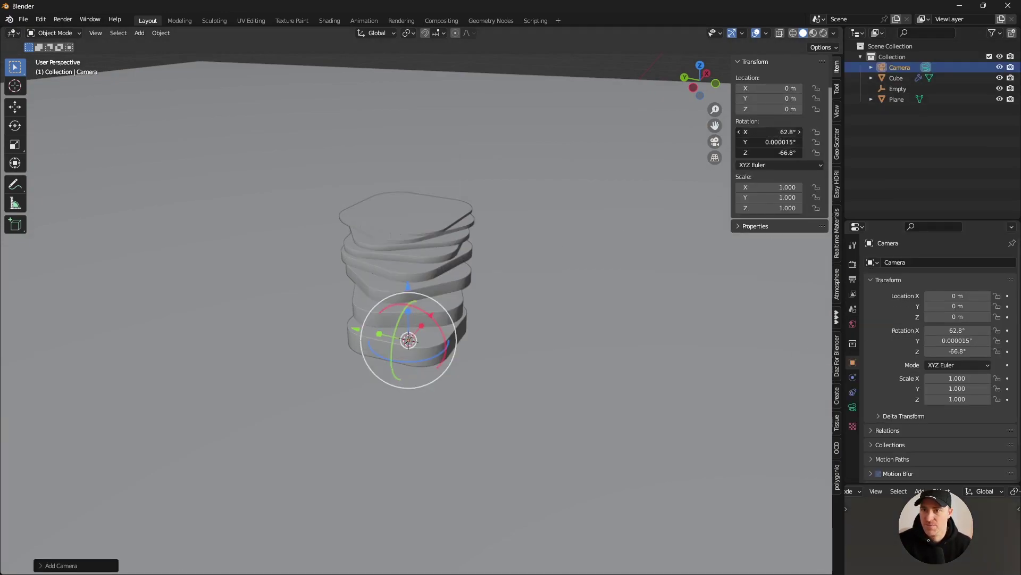
Set the new camera's focal length to 85 mm.
left_click(853, 407)
left_click(959, 314)
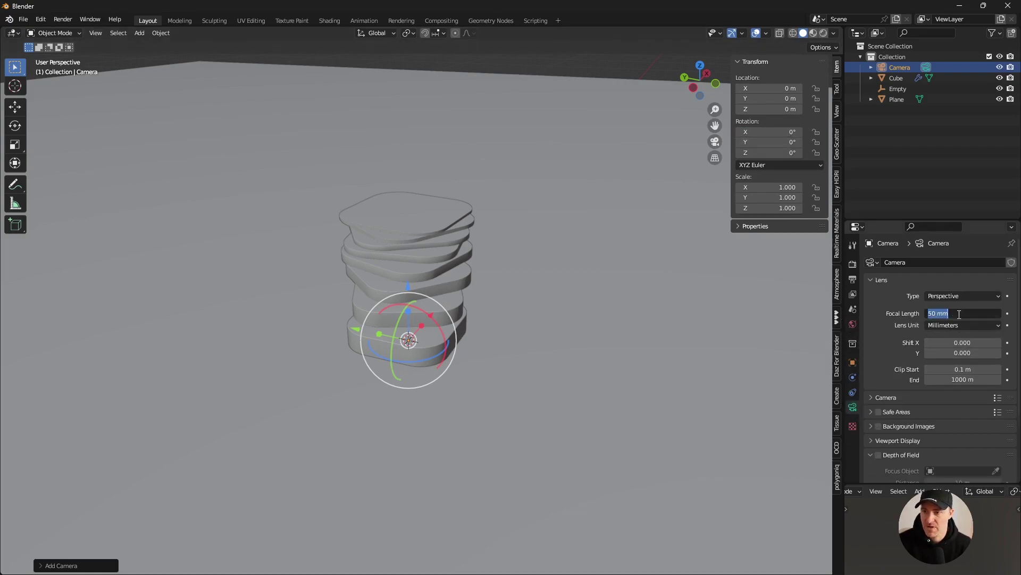
type("85")
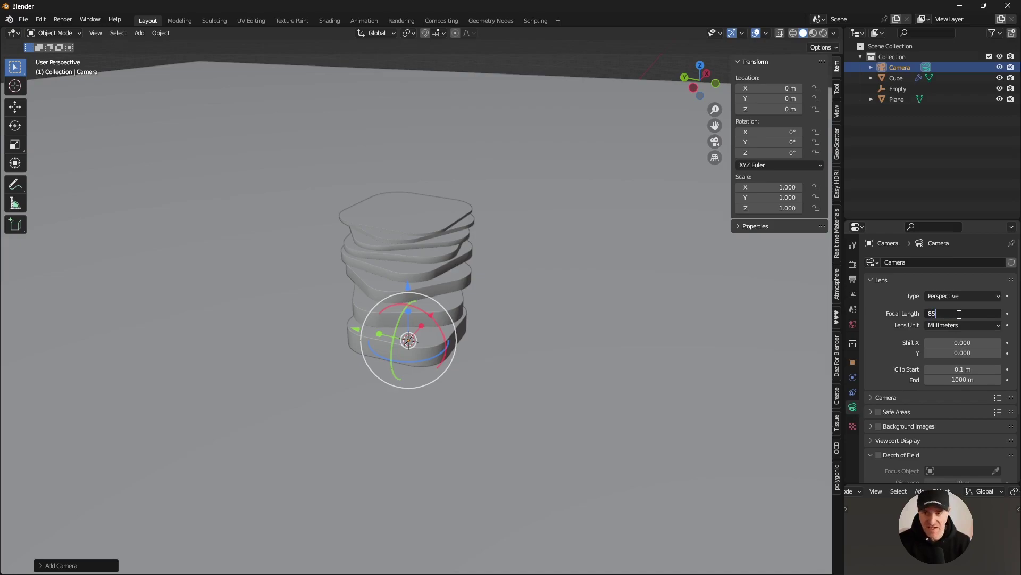
key("Return")
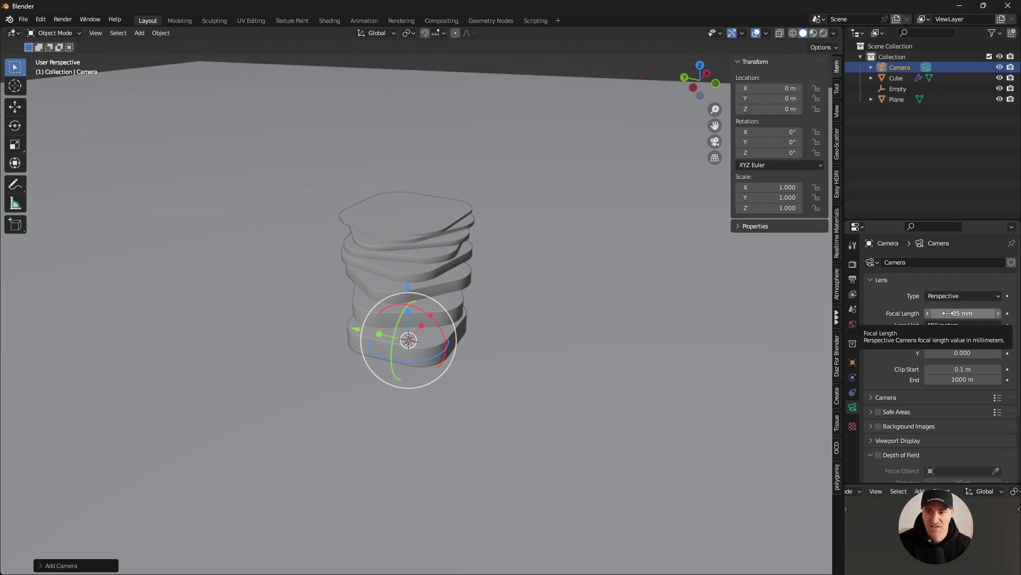
Enable Camera to View in camera view and orbit to aim at the slab stack.
left_click(716, 142)
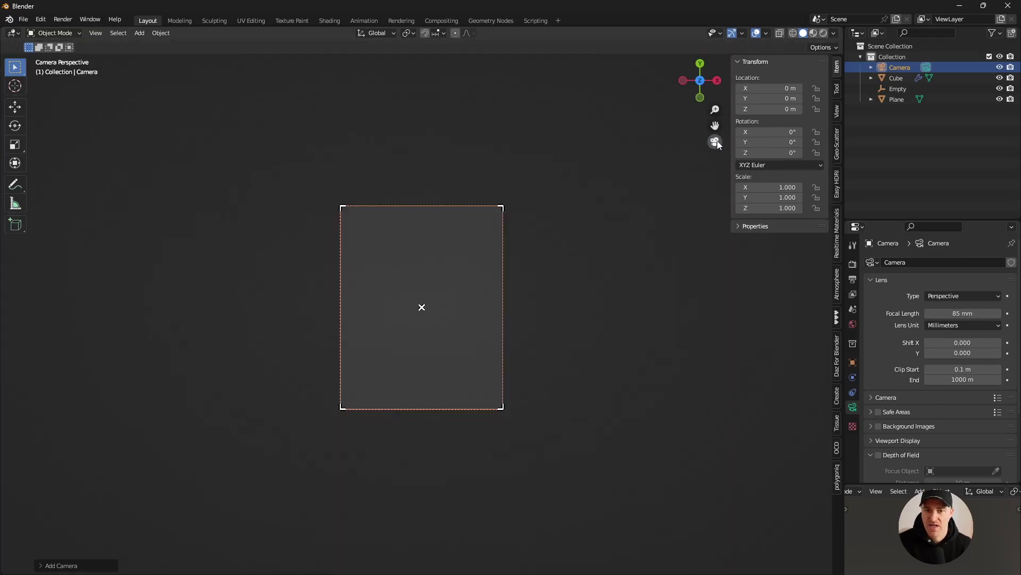
left_click(837, 112)
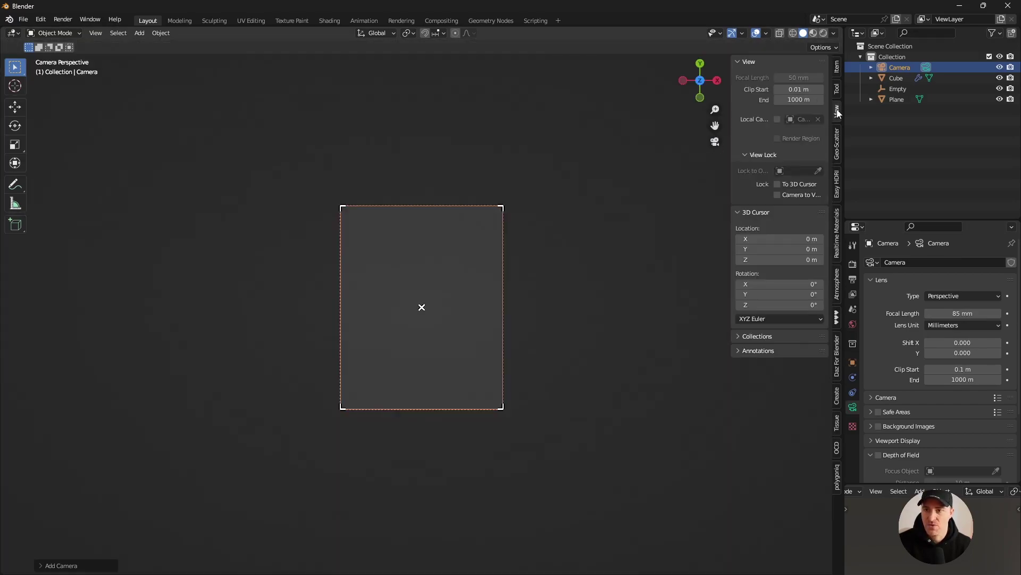
left_click(777, 195)
middle_click_drag(668, 247, 499, 279)
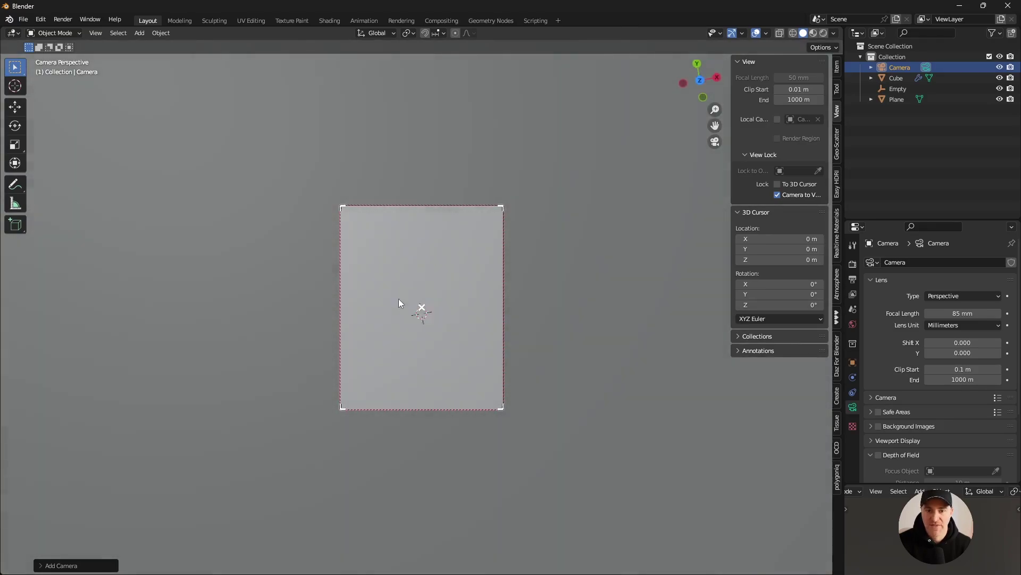
middle_click_drag(399, 300, 466, 341)
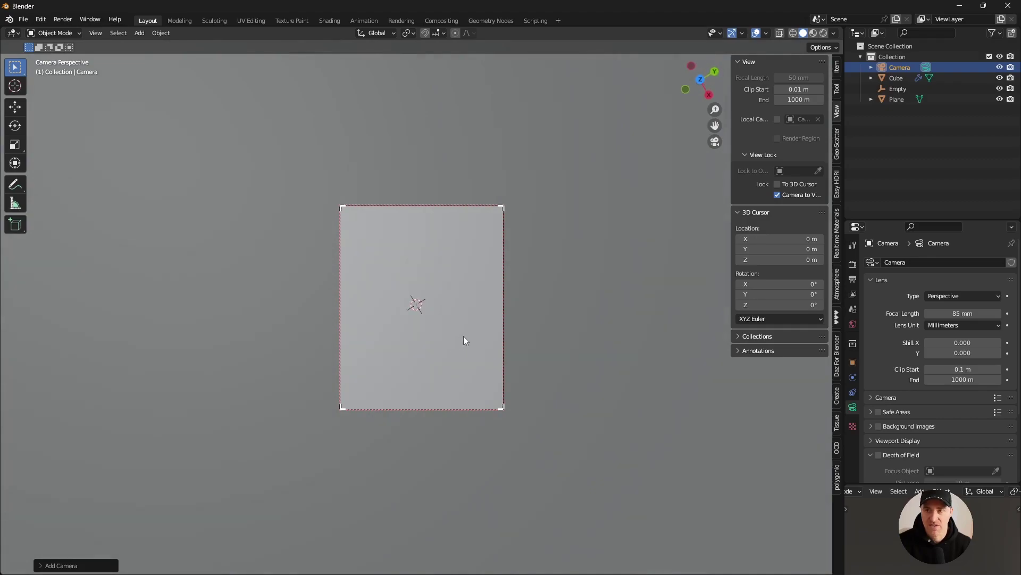
left_click(892, 79)
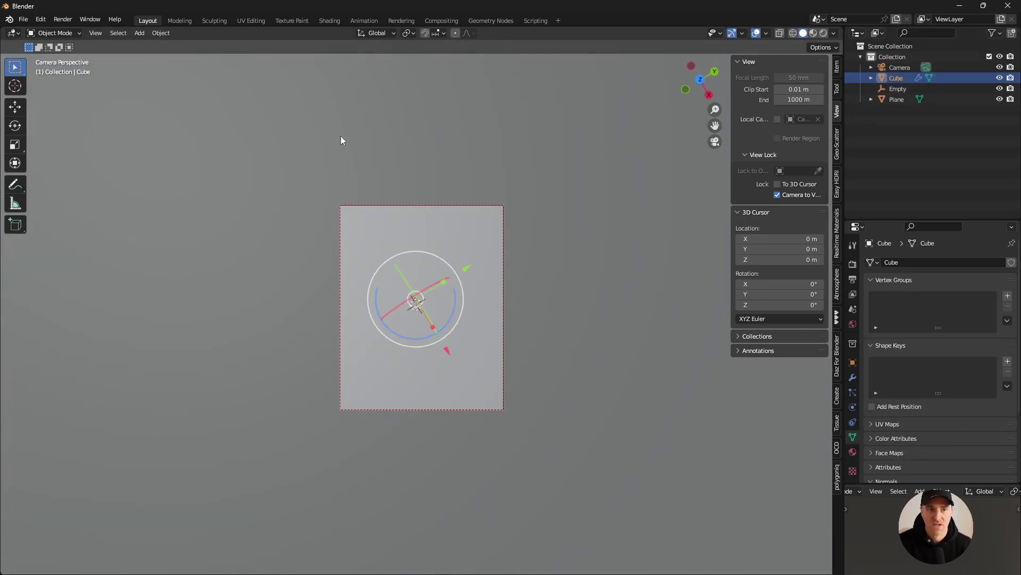
Frame the camera on the selected slab stack and orbit to a side angle.
left_click(96, 33)
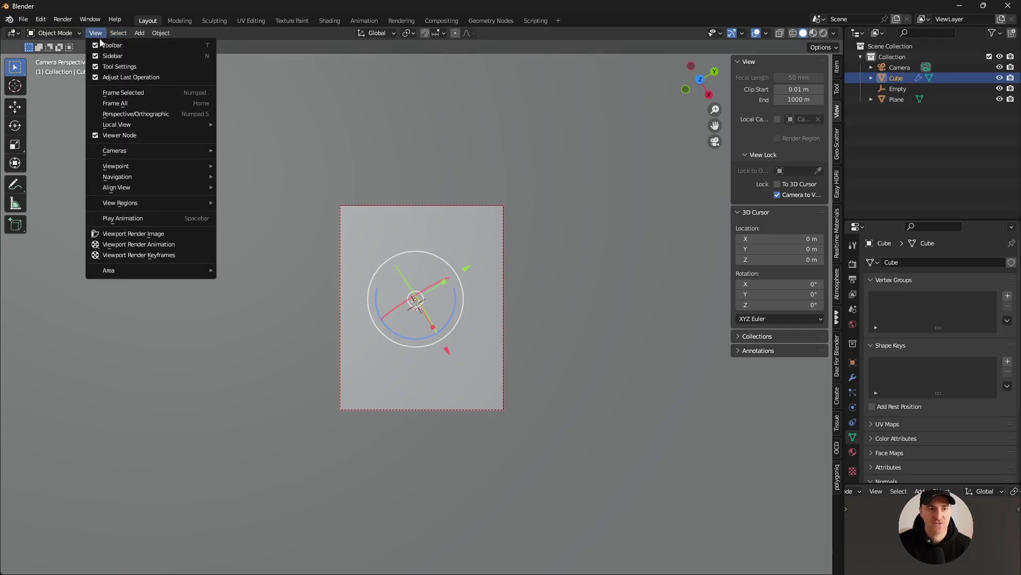
left_click(178, 93)
middle_click_drag(233, 137, 446, 323)
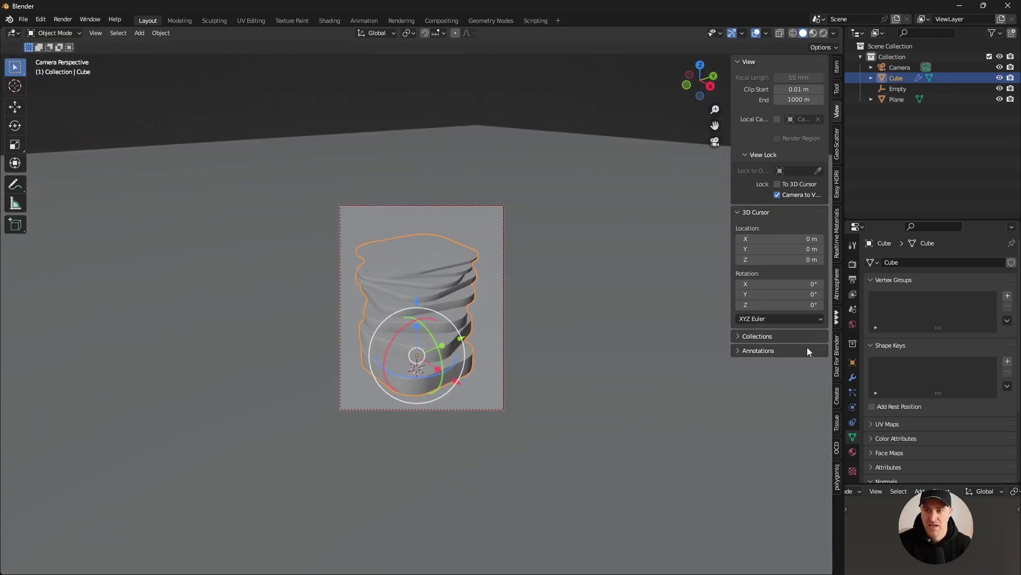
Raise the camera's focal length to 120 mm, then 200 mm, and refine the framing.
left_click(899, 67)
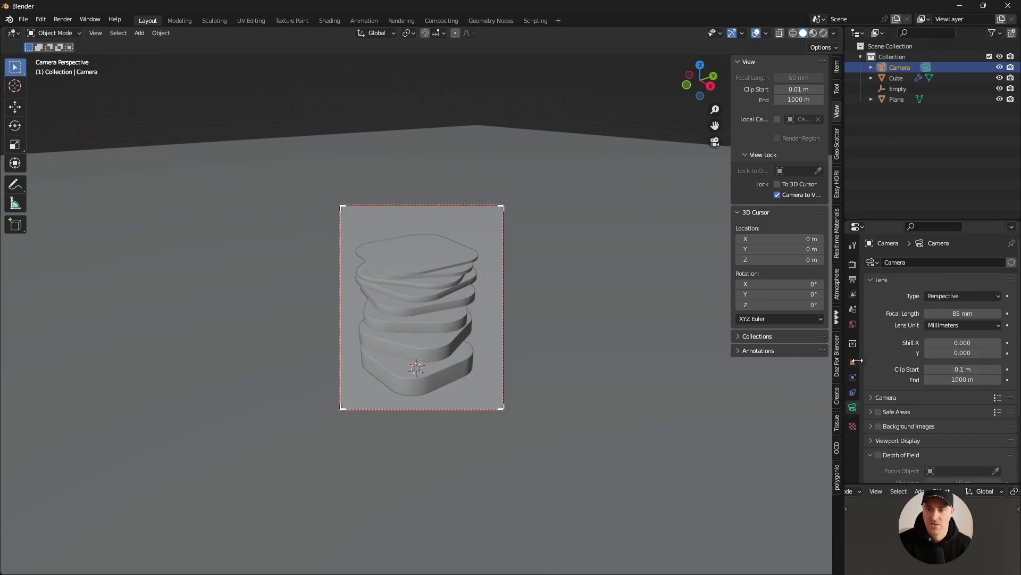
left_click(952, 314)
type("120")
key("Return")
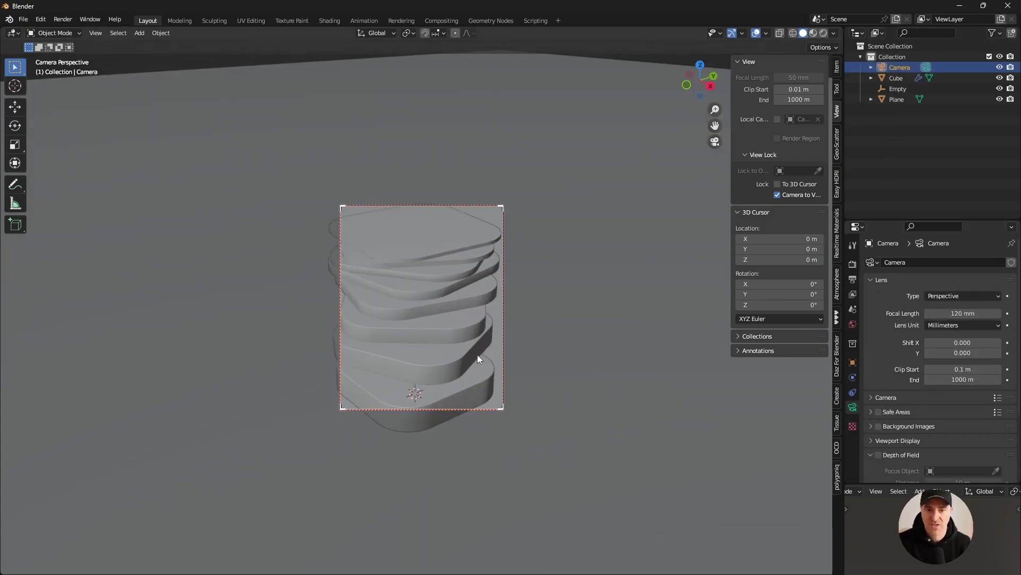
scroll(426, 356, "down", 5)
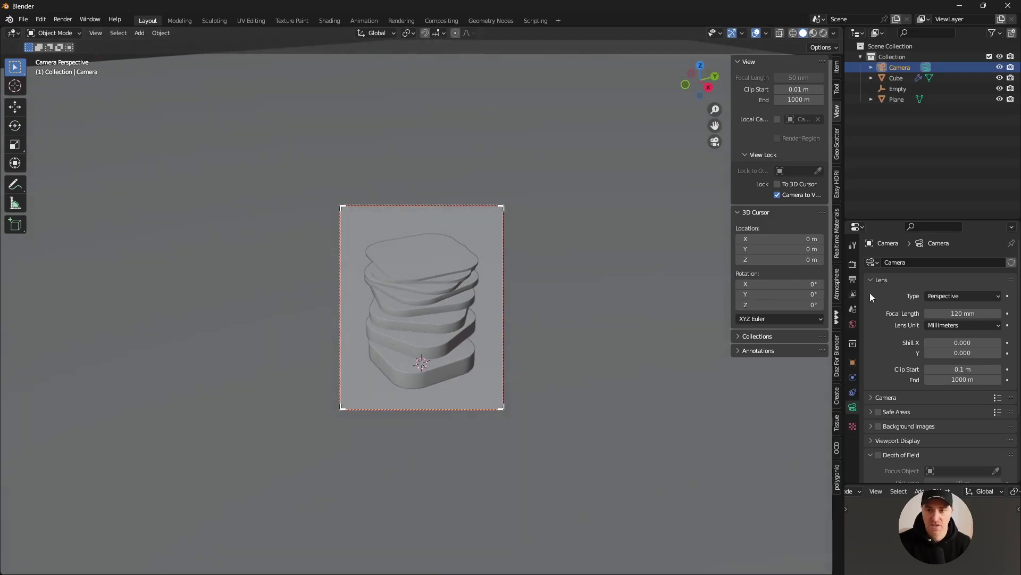
left_click(944, 313)
type("200")
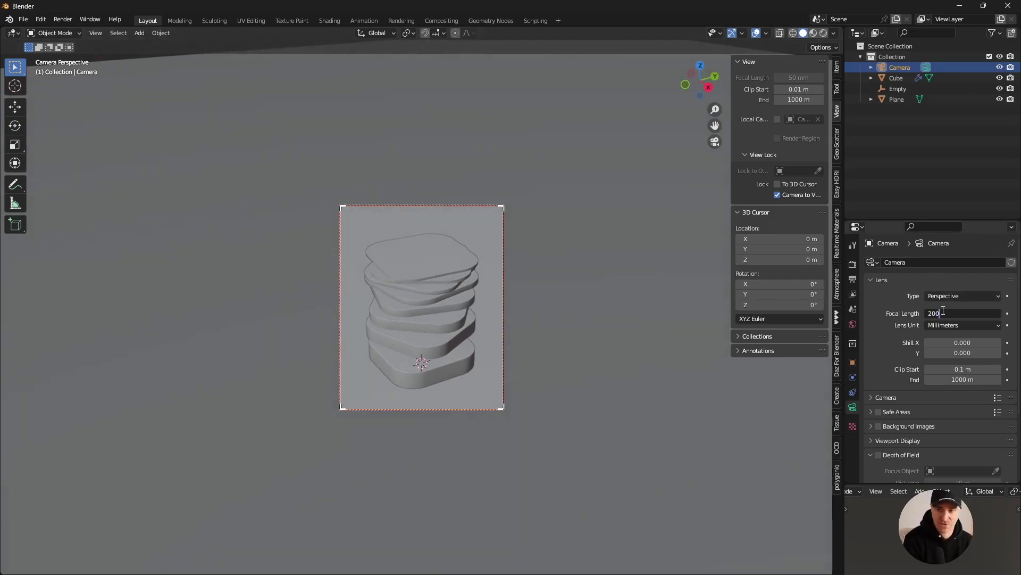
key("Return")
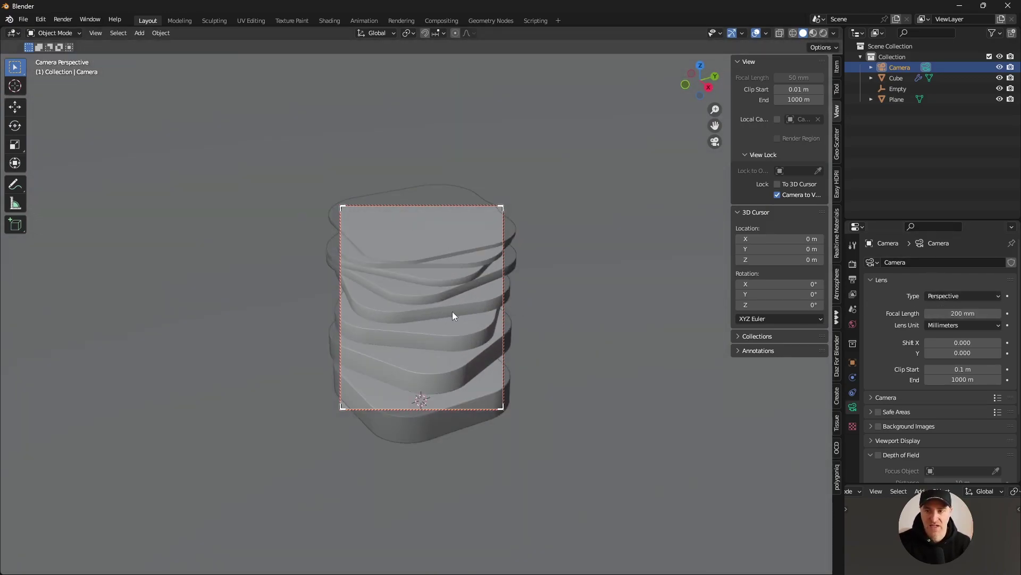
scroll(244, 376, "down", 4)
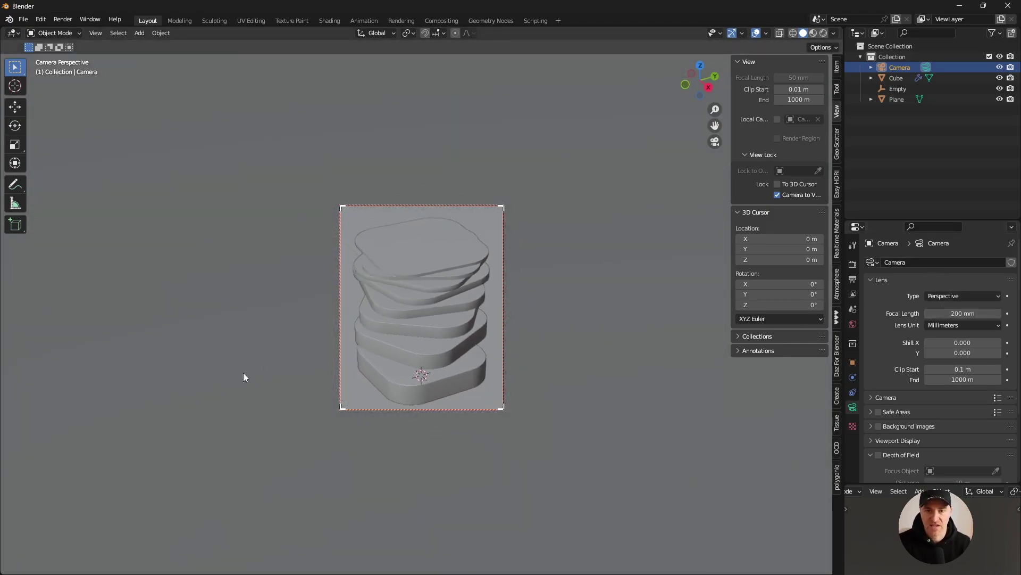
middle_click_drag(446, 375, 448, 366)
left_click(663, 91)
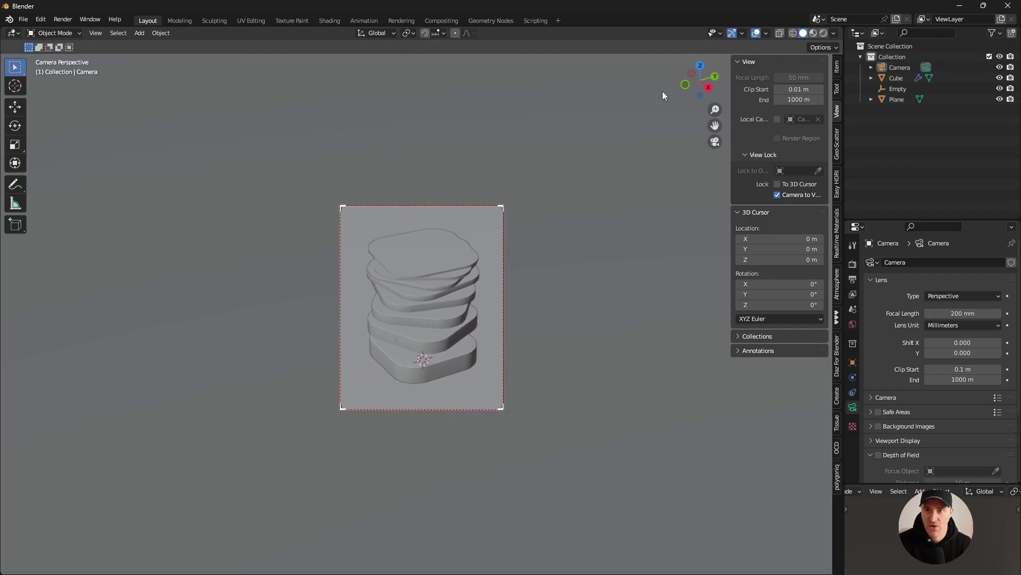
Switch to Rendered shading, disable Camera to View, and orbit the second solid viewport.
left_click(824, 33)
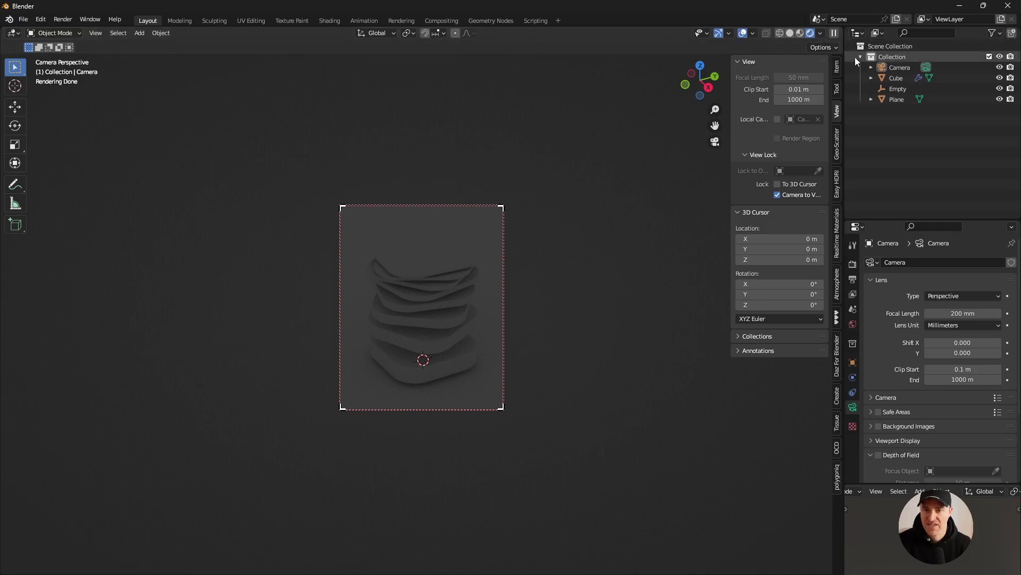
left_click(776, 195)
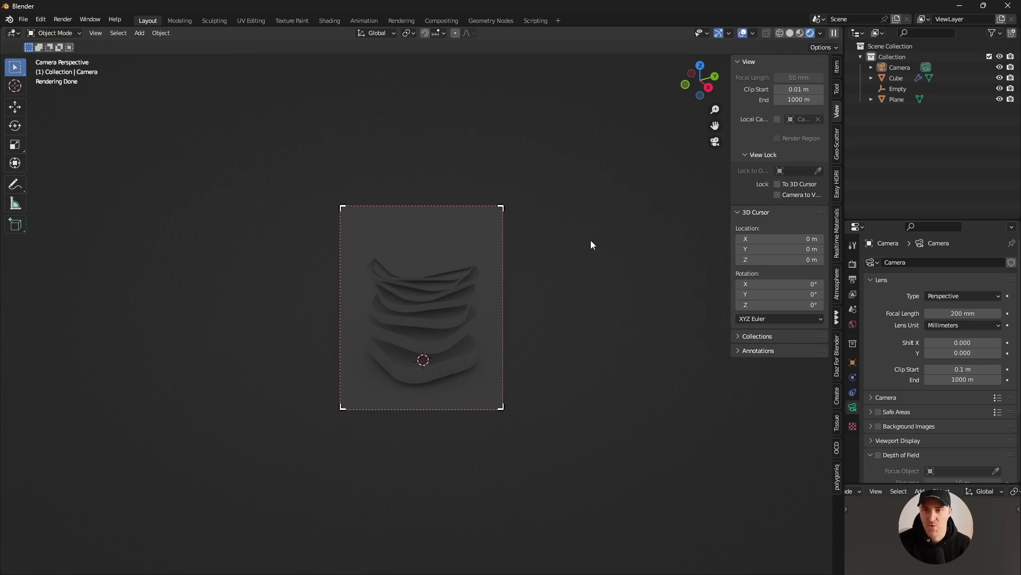
scroll(574, 258, "up", 4)
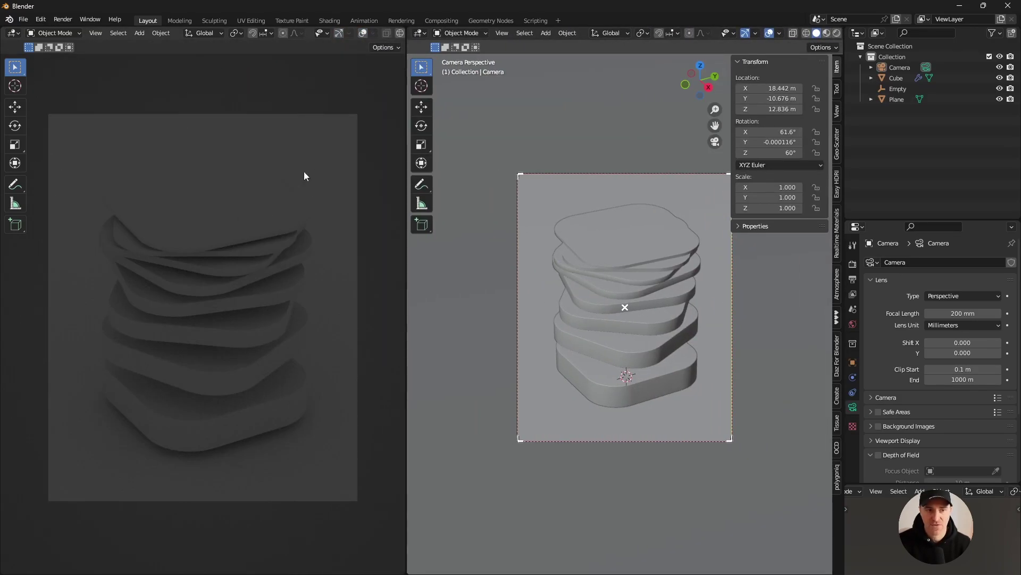
key("t")
middle_click_drag(708, 250, 612, 273)
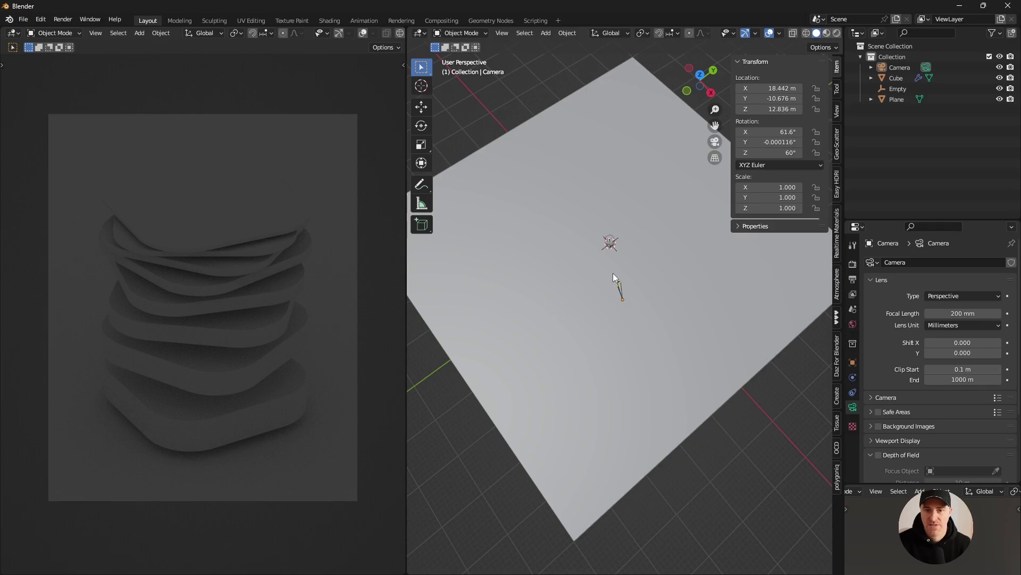
Add an area light and set its shape to Disk.
key("shift+a")
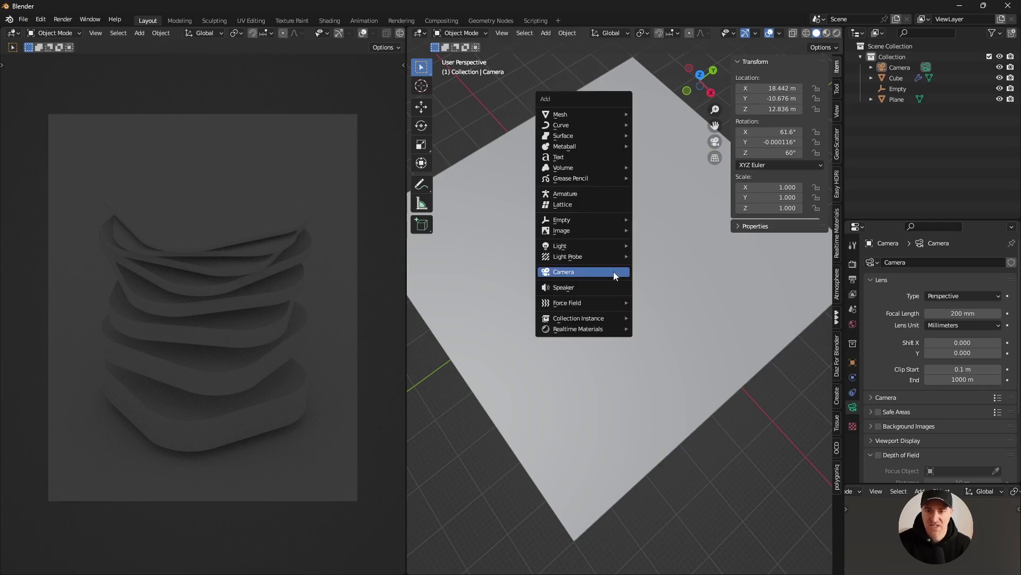
mouse_move(595, 247)
left_click(662, 280)
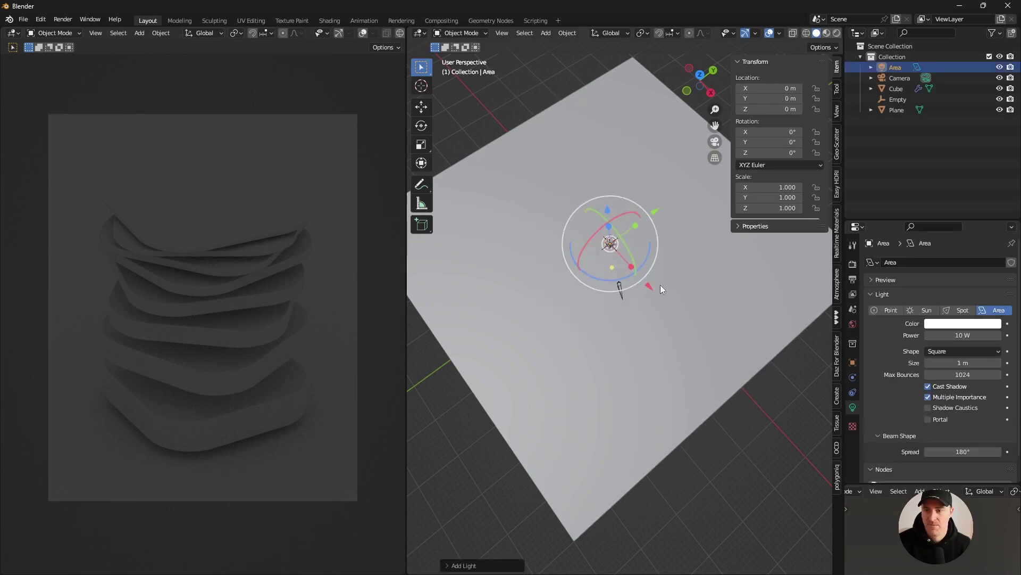
left_click(935, 350)
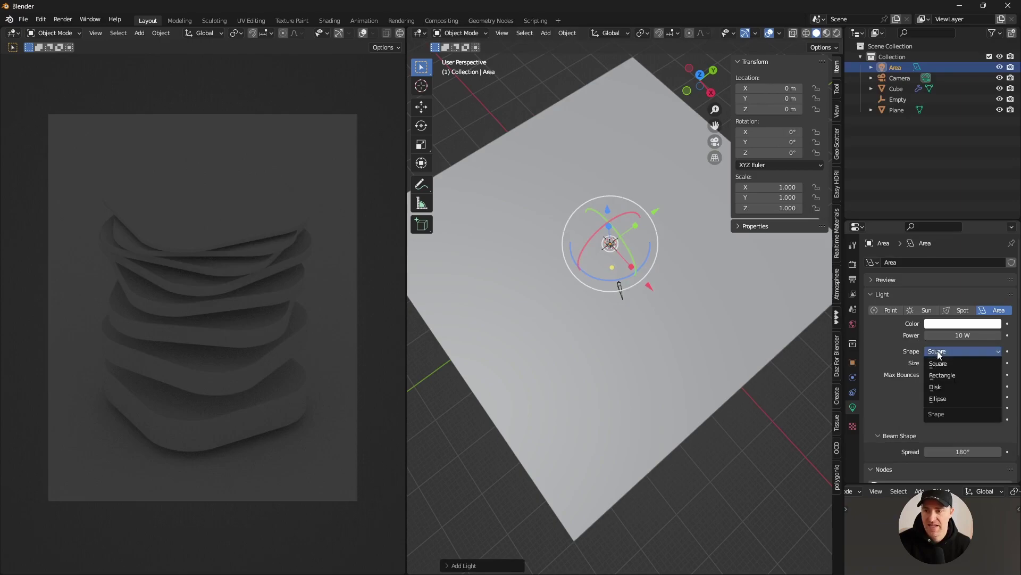
left_click(964, 387)
Set the light's power to 1000 W and raise it about 14 m above the stack.
middle_click_drag(639, 298, 644, 191)
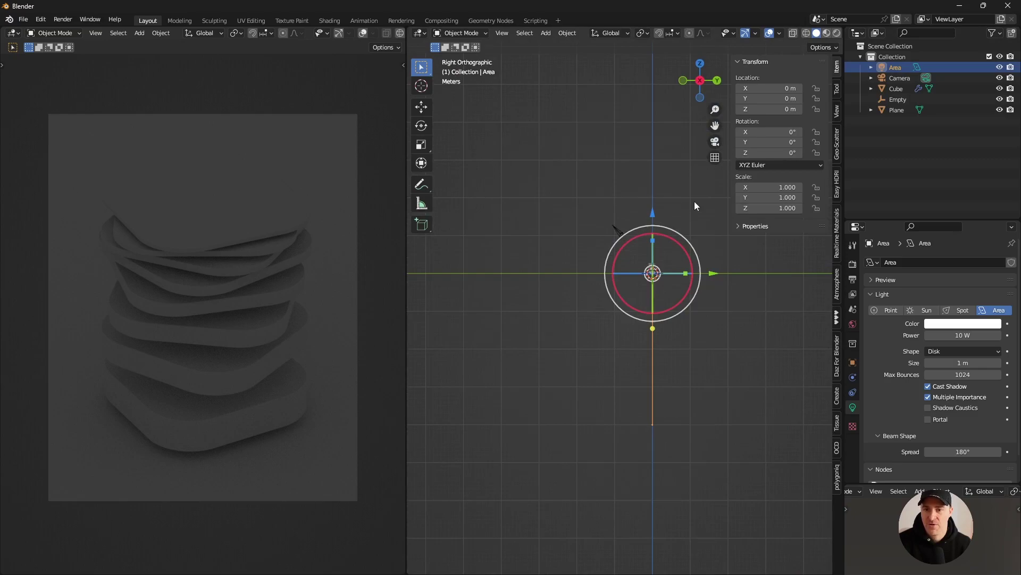
left_click_drag(628, 271, 635, 252)
left_click(935, 336)
left_click(935, 336)
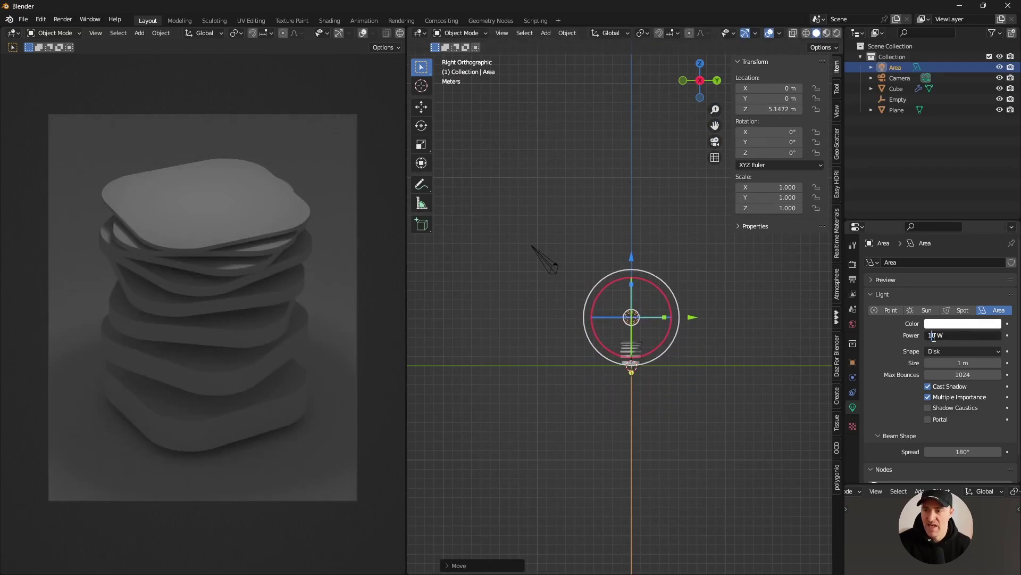
type("00")
key("Return")
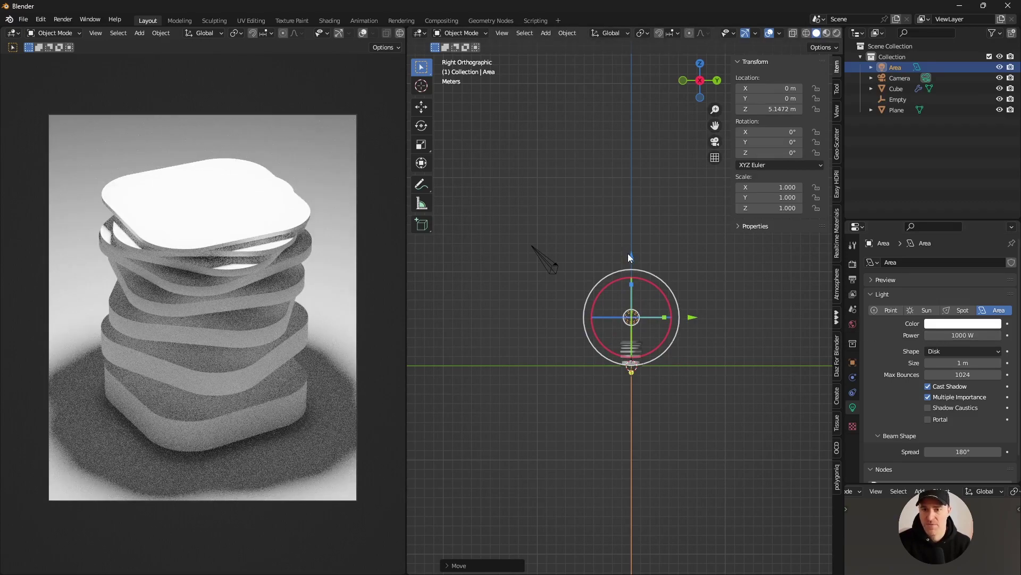
left_click_drag(631, 255, 641, 168)
middle_click_drag(641, 168, 685, 299)
Tilt the area light around its Y axis in front view.
key("KP_1")
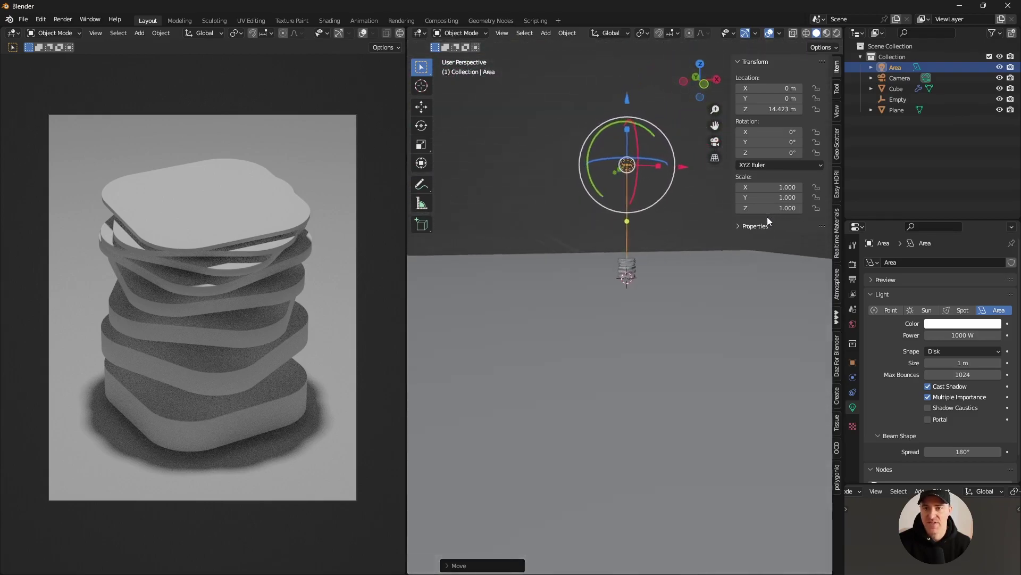
key("r")
left_click(583, 341)
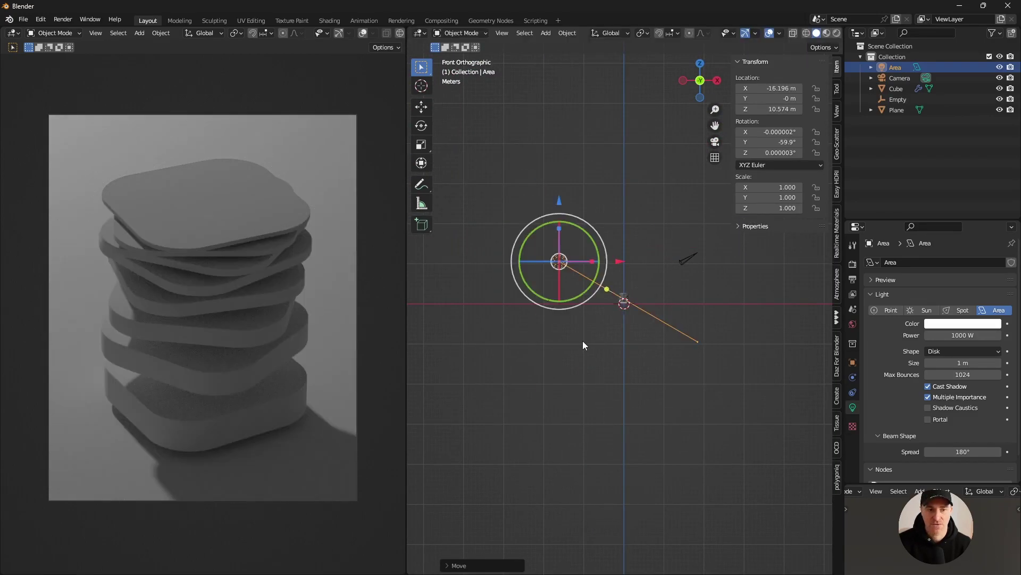
Duplicate the light as Area.001 and tilt the copy the opposite way.
key("shift+d")
left_click(731, 259)
mouse_move(730, 259)
middle_mouse_down()
mouse_move(720, 286)
mouse_move(733, 258)
middle_mouse_up()
key("KP_1")
key("r")
left_click(724, 276)
Rotate and reposition Area.001 from the top view, then raise it higher on Z.
key("KP_7")
key("KP_Decimal")
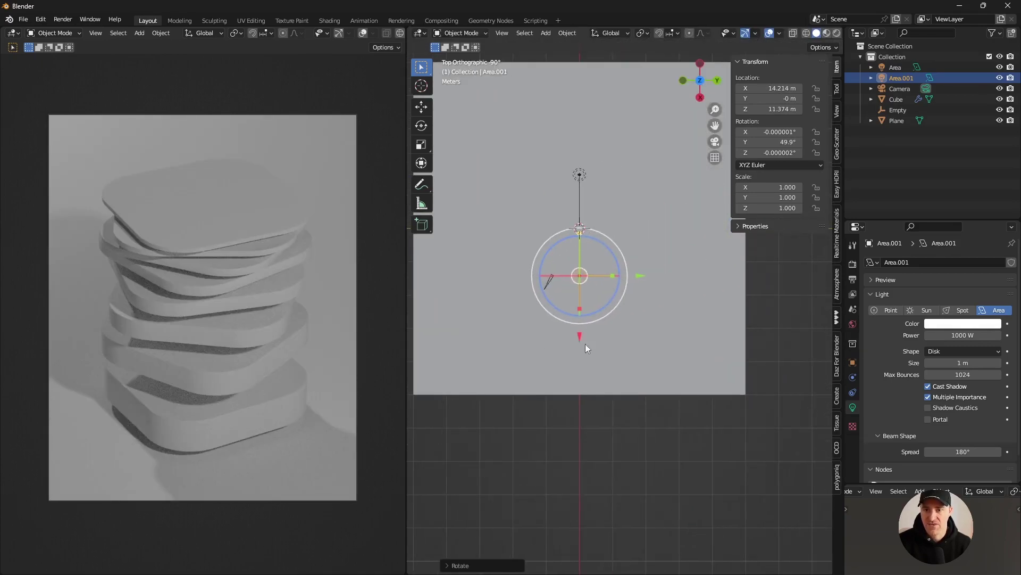
key("r")
left_click(686, 387)
key("g")
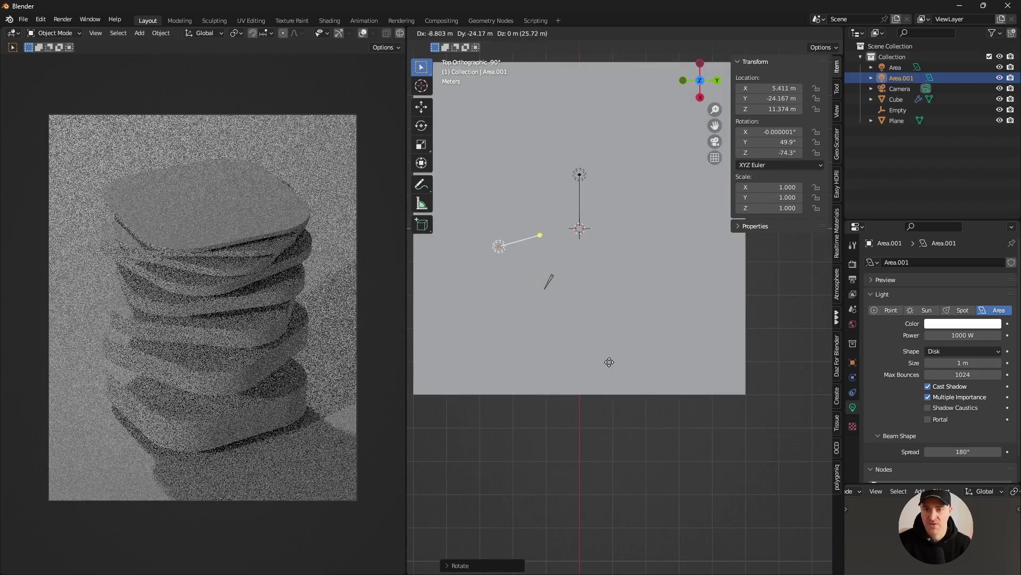
left_click(612, 356)
key("r")
left_click(612, 323)
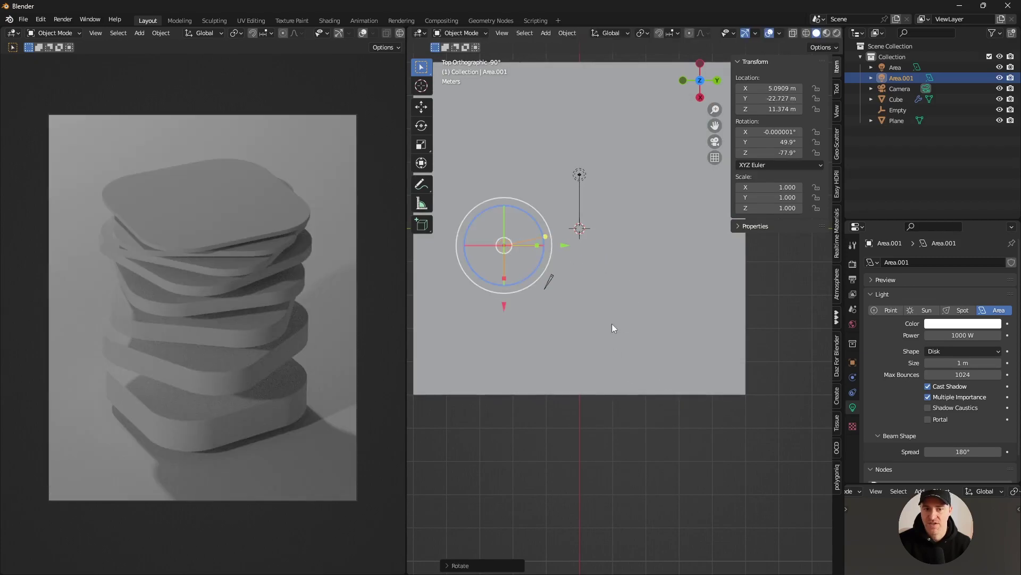
key("KP_3")
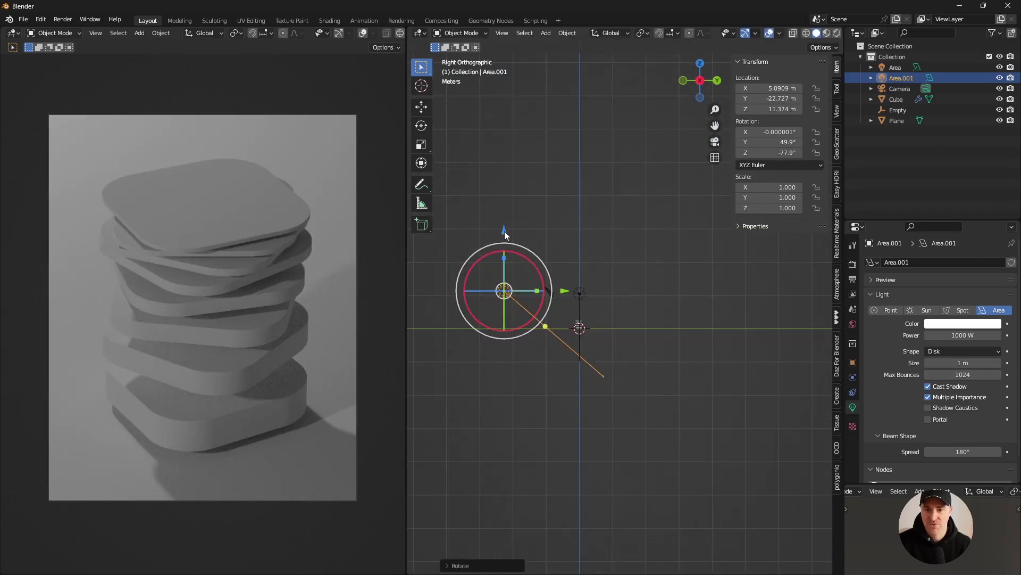
key("g")
key("z")
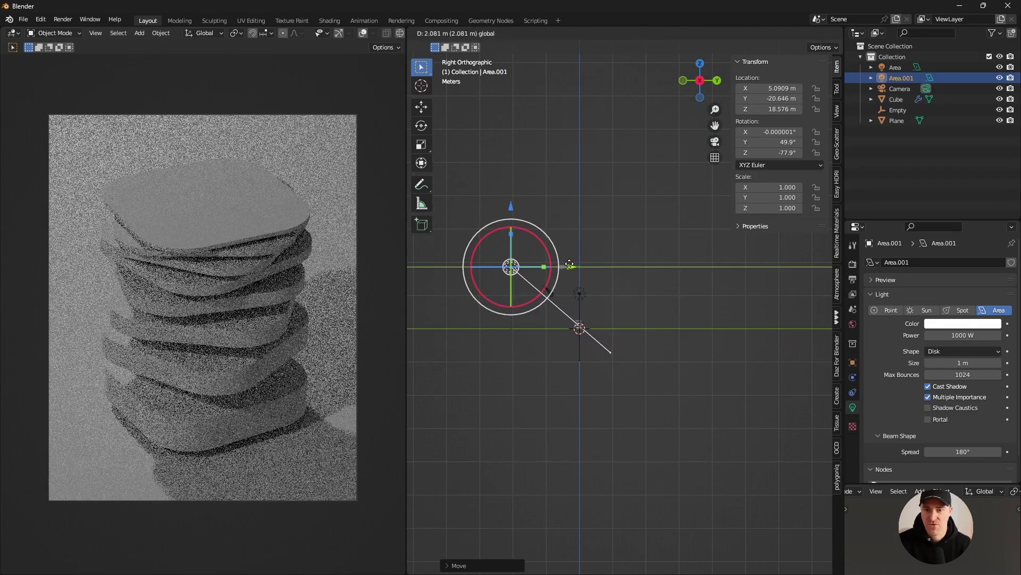
left_click(585, 255)
left_click(618, 238)
Duplicate Area.001 into a third light Area.002, then place, rotate and lower it.
key("KP_7")
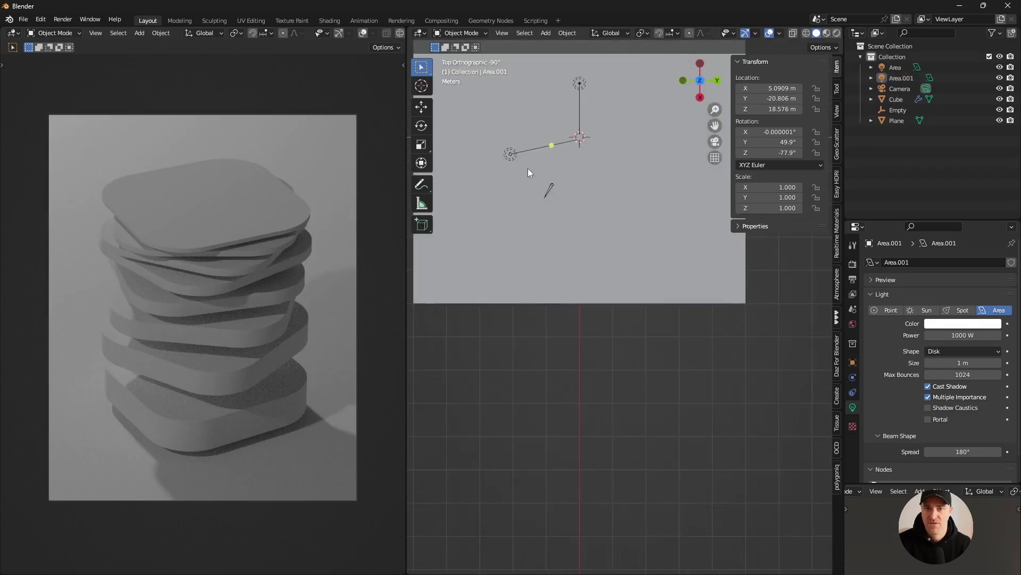
left_click(510, 154)
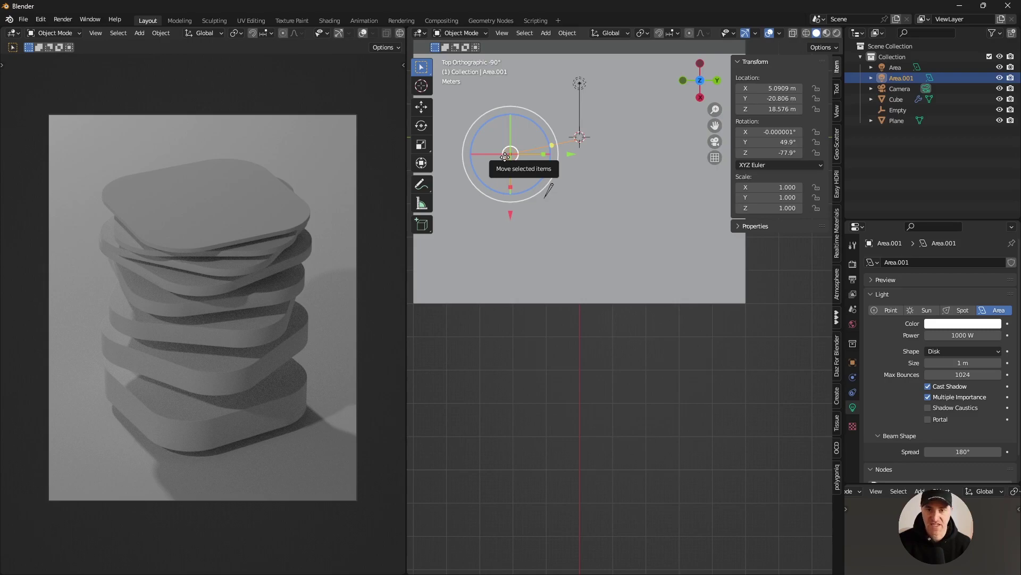
key("shift+d")
left_click(572, 222)
key("g")
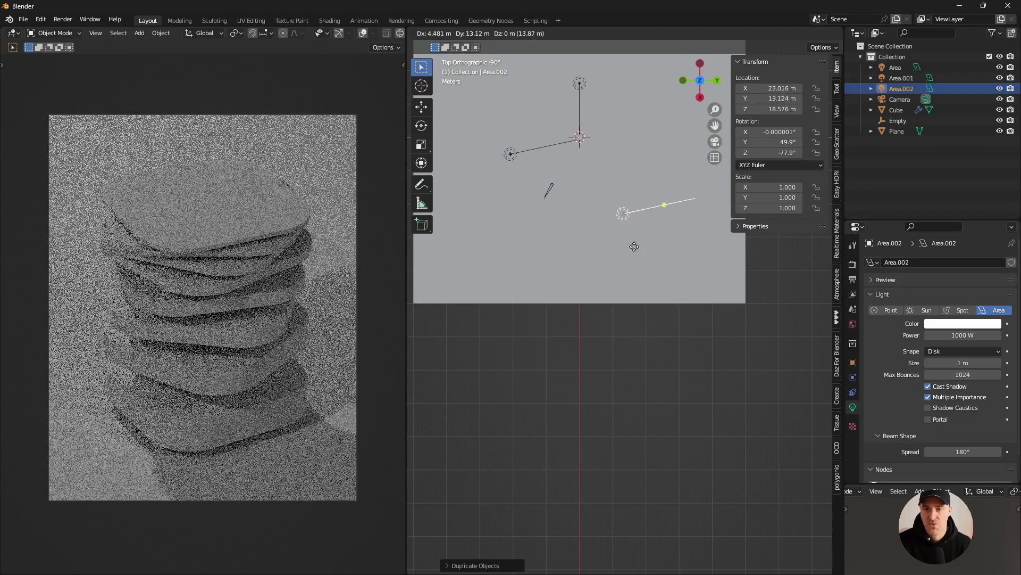
left_click(618, 229)
key("r")
left_click(548, 151)
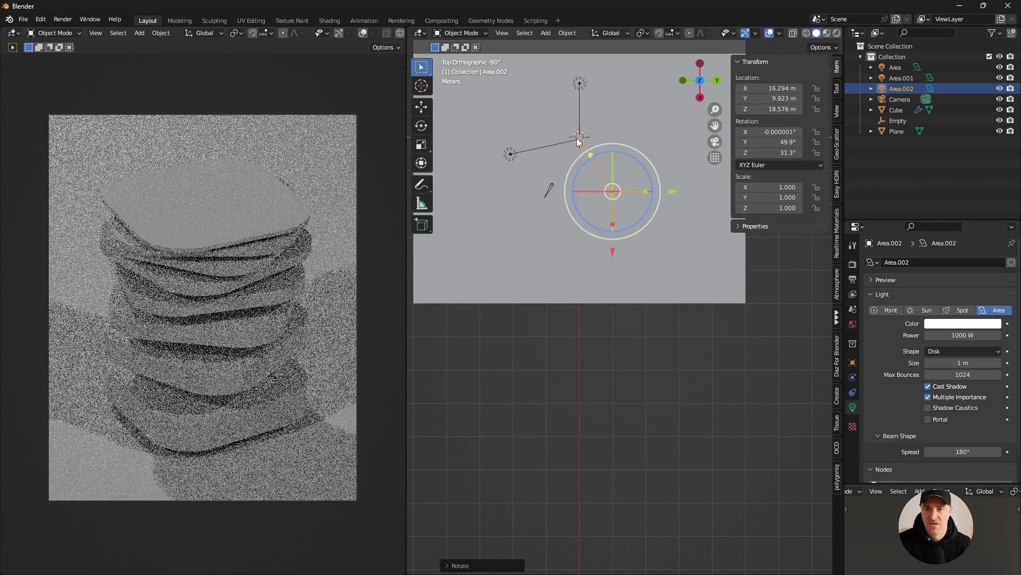
middle_click_drag(548, 152, 579, 151)
key("ctrl+KP_0")
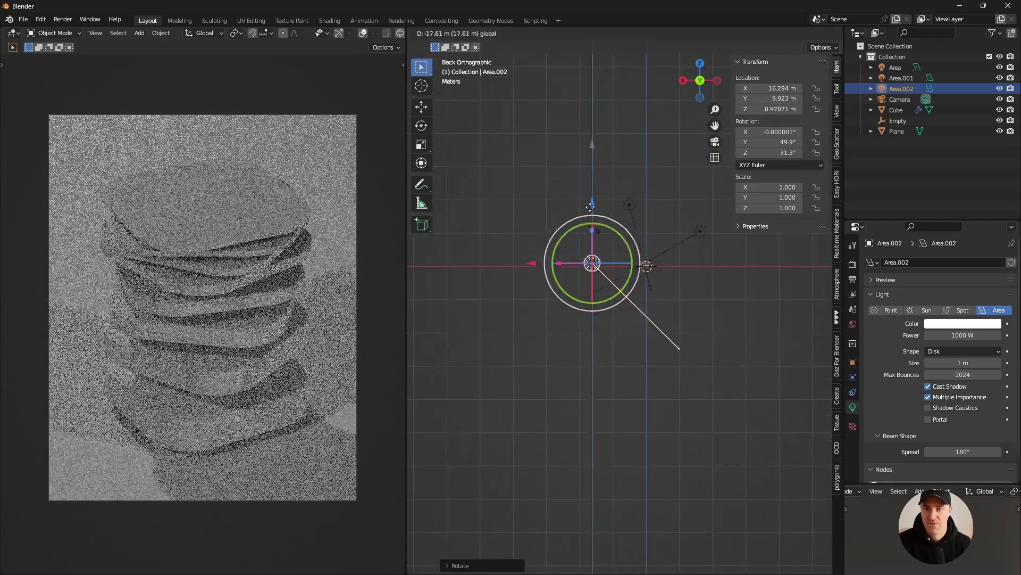
middle_click_drag(646, 168, 666, 289)
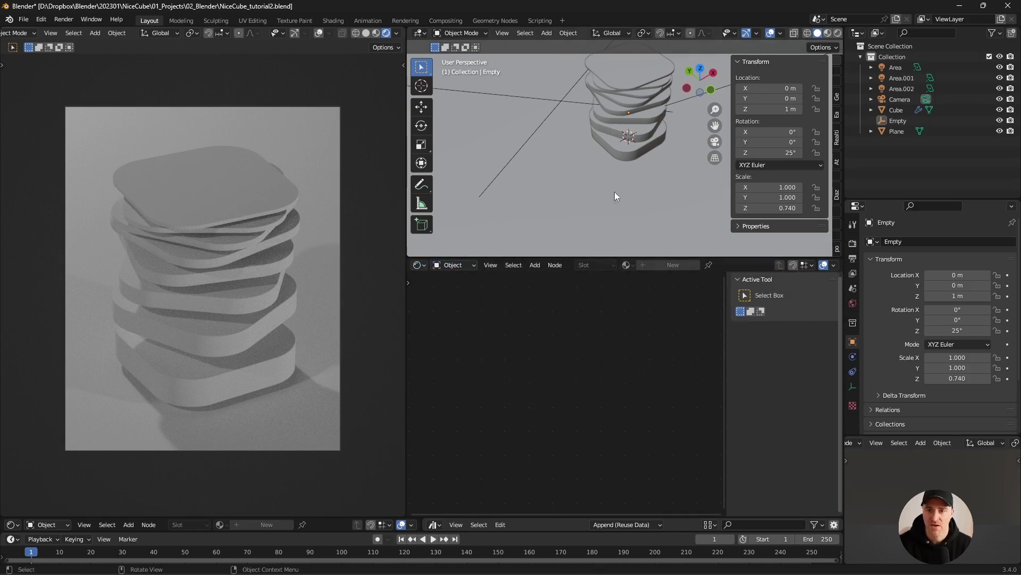
Rename the floor plane's material to Floor.
left_click(615, 192)
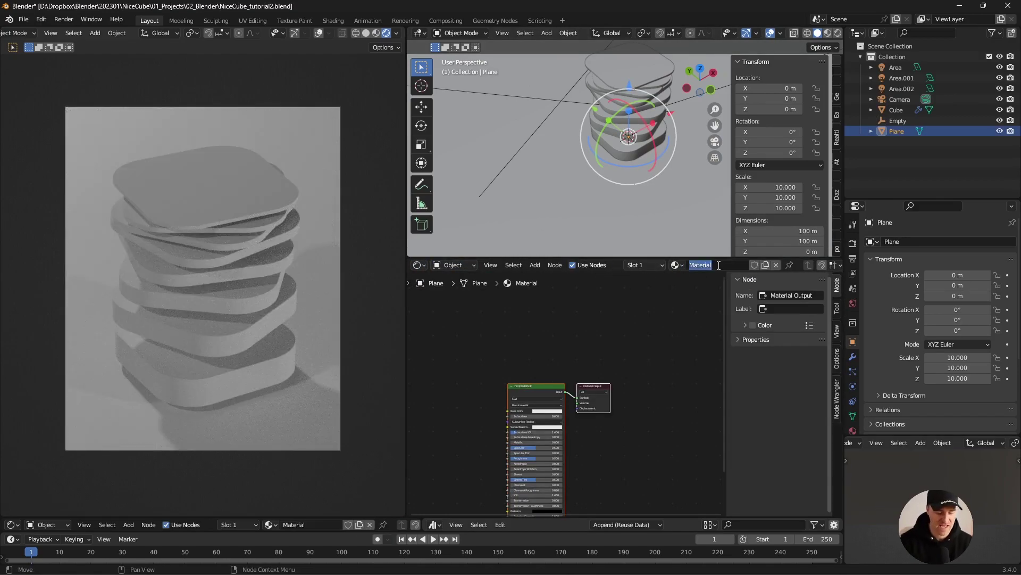
type("Floor")
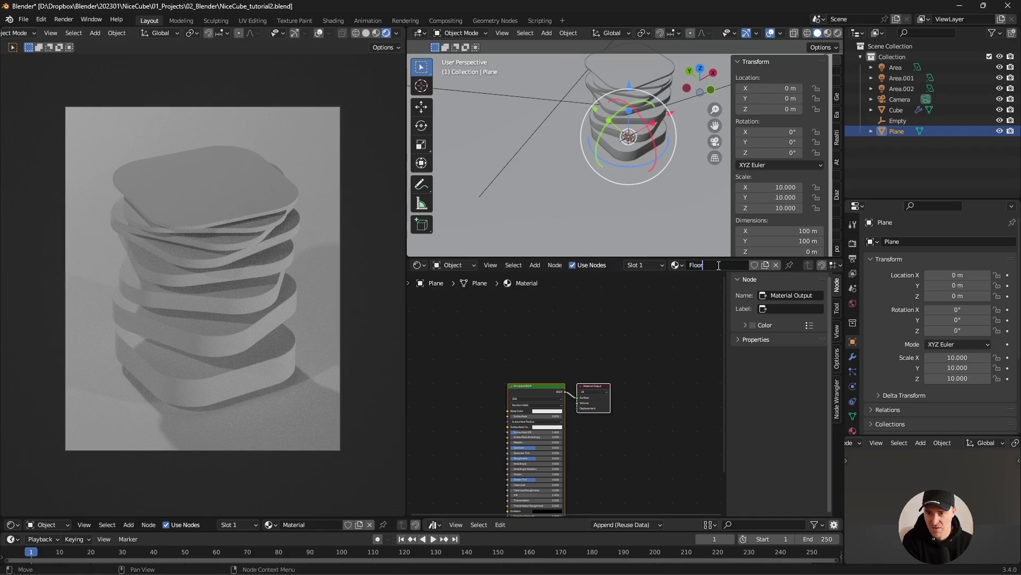
key("Return")
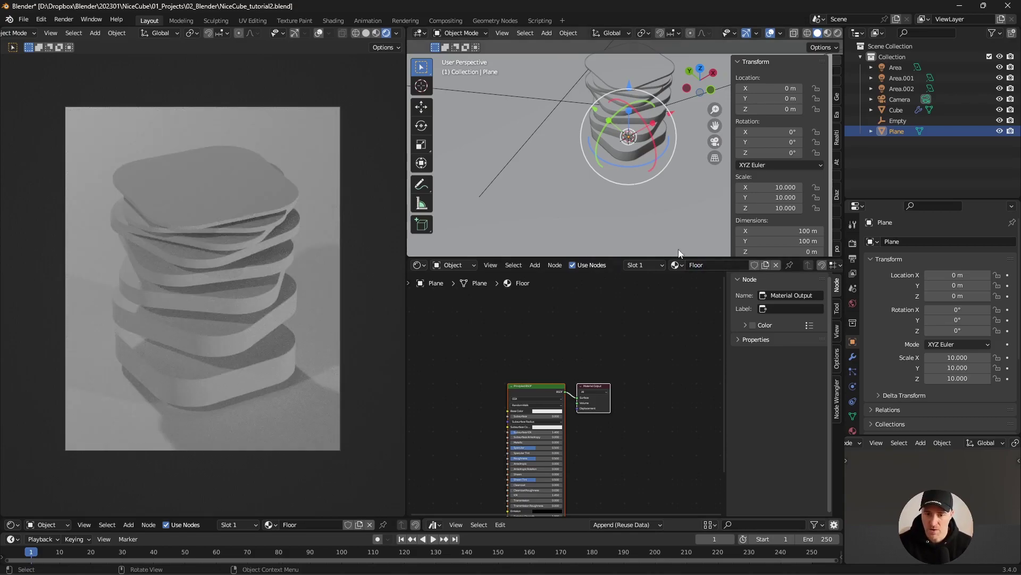
Set the Floor material's Principled BSDF base colour to pink.
left_click(548, 411)
left_click(554, 362)
left_click_drag(554, 363, 556, 363)
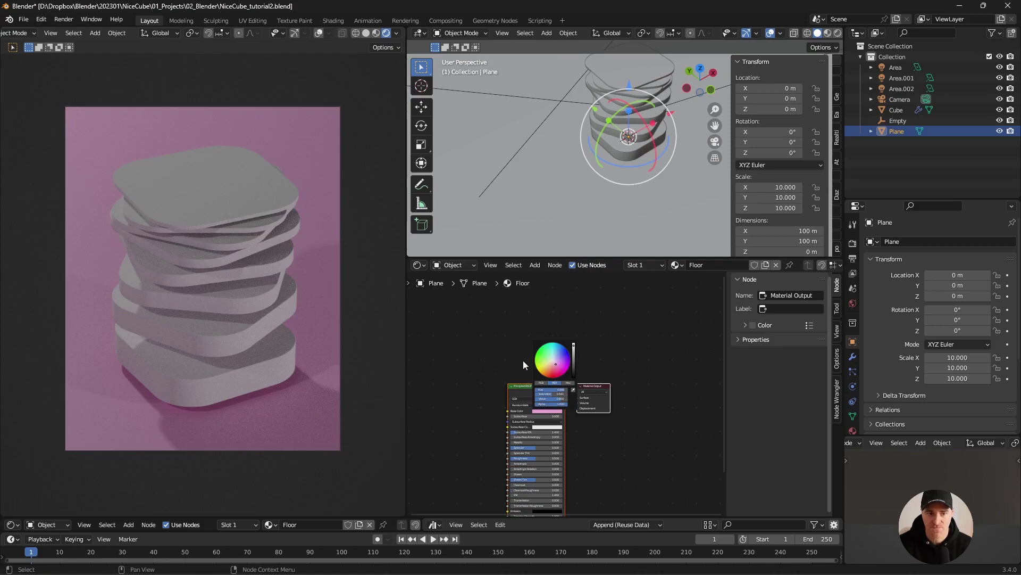
key("Home")
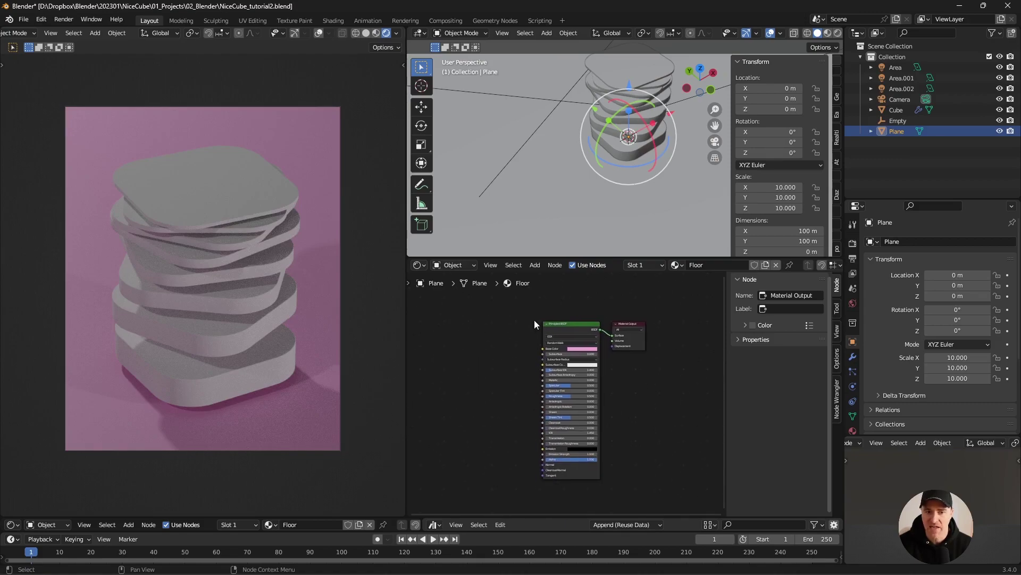
left_click(247, 372)
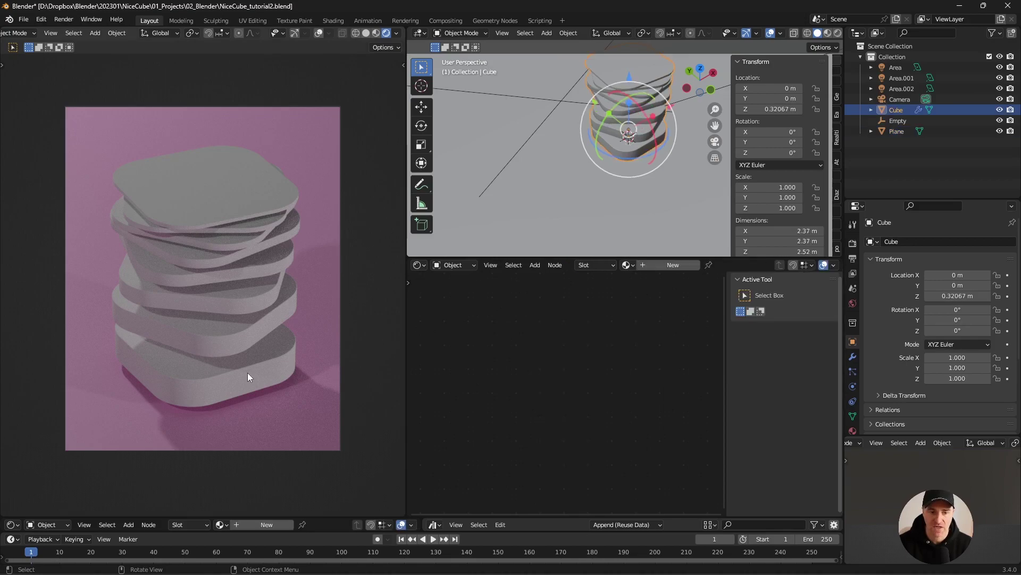
Create a new material for the slab stack and name it Cube.
left_click(672, 266)
left_click(710, 264)
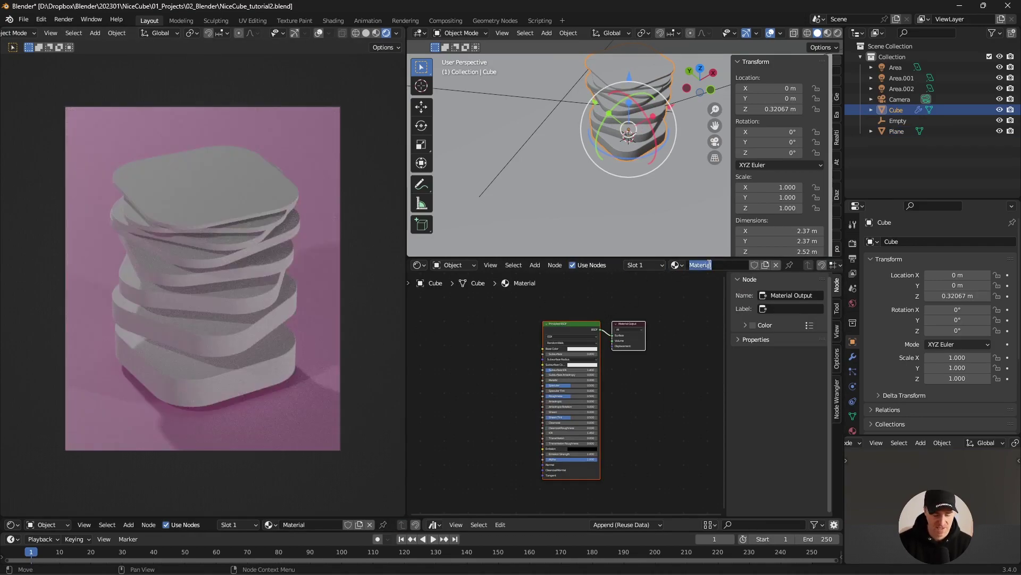
type("Cube")
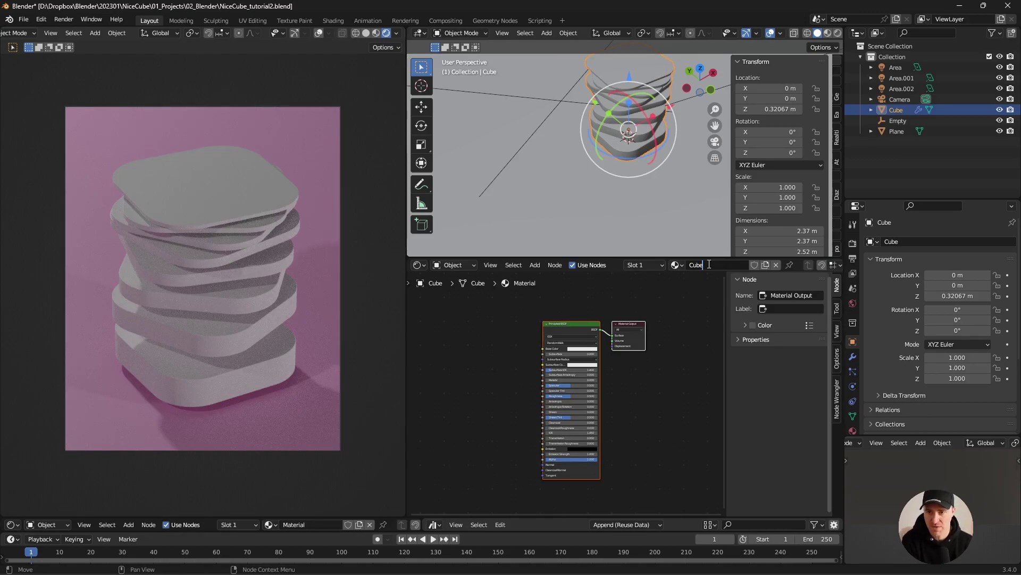
key("Return")
scroll(665, 369, "up", 2)
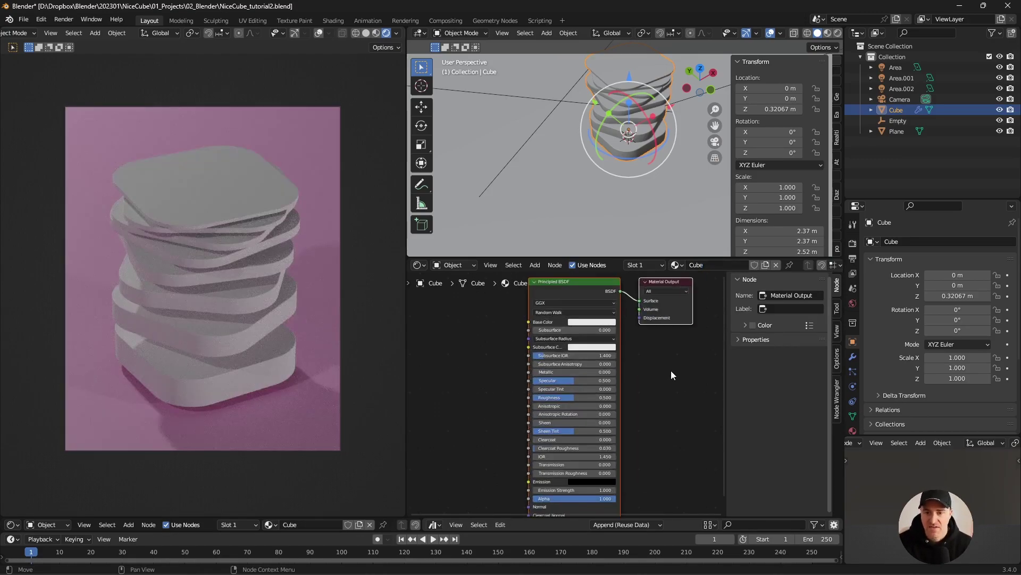
middle_click_drag(678, 370, 679, 358)
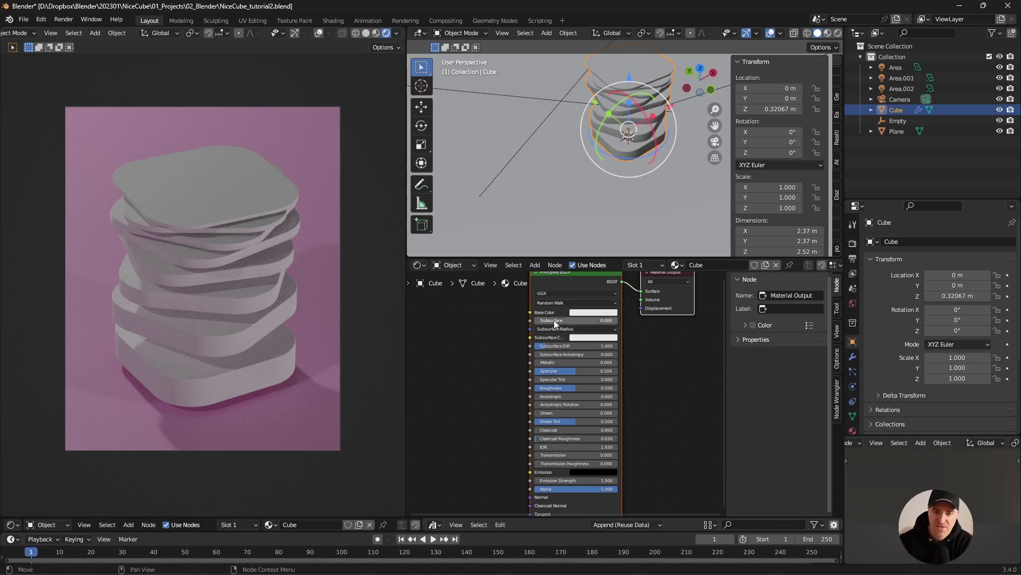
Try Subsurface with a third radius of 3.88, then set Subsurface 0 and Transmission 1.
left_click_drag(554, 320, 617, 321)
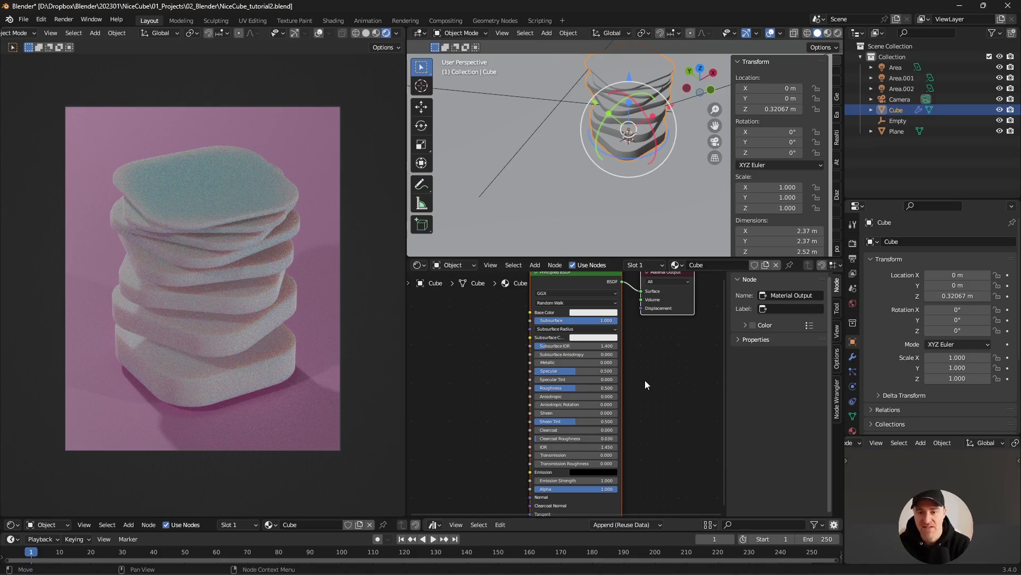
left_click(554, 328)
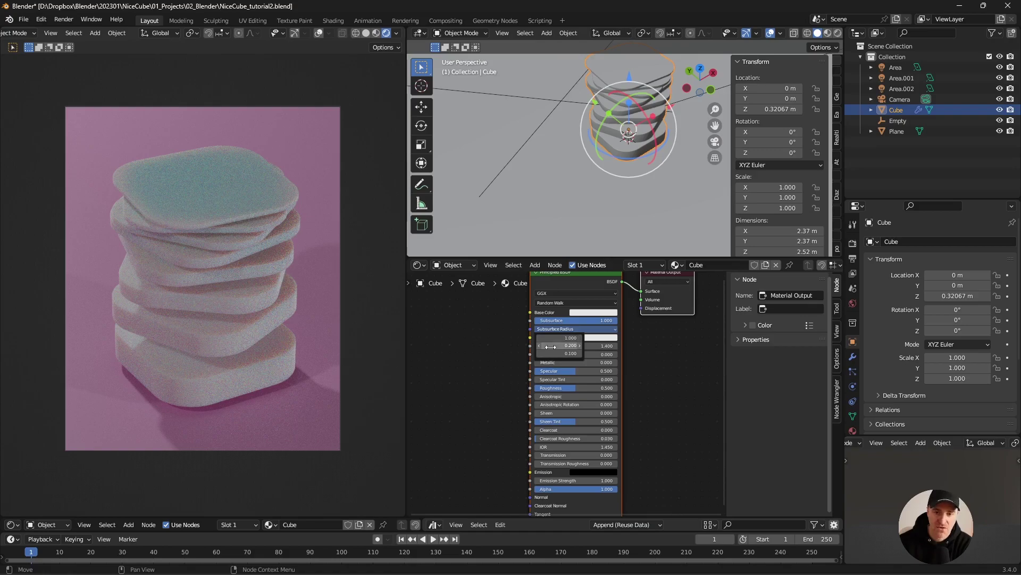
left_click(559, 353)
type("38.8")
key("Return")
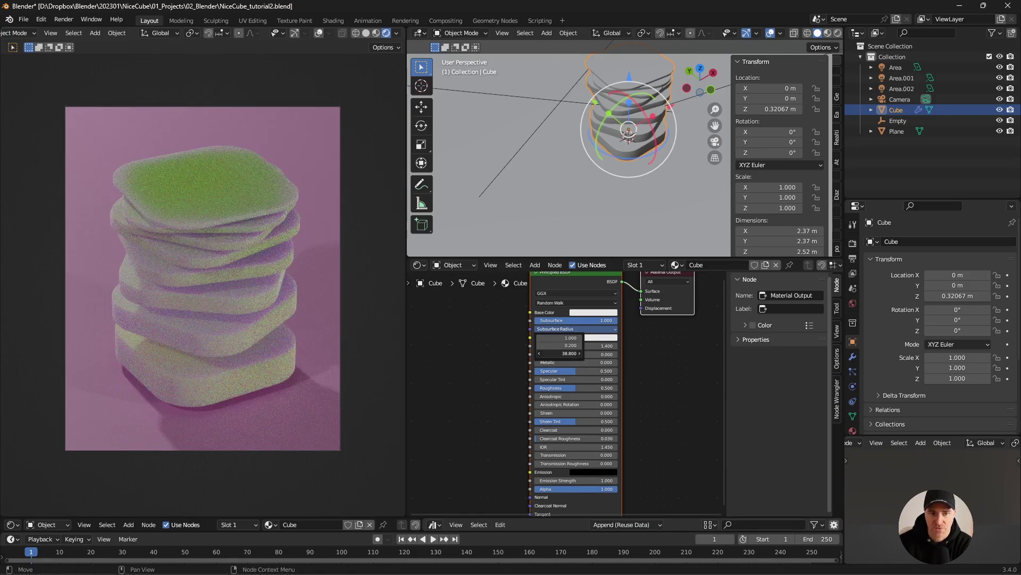
left_click(558, 353)
type("3.88")
key("Return")
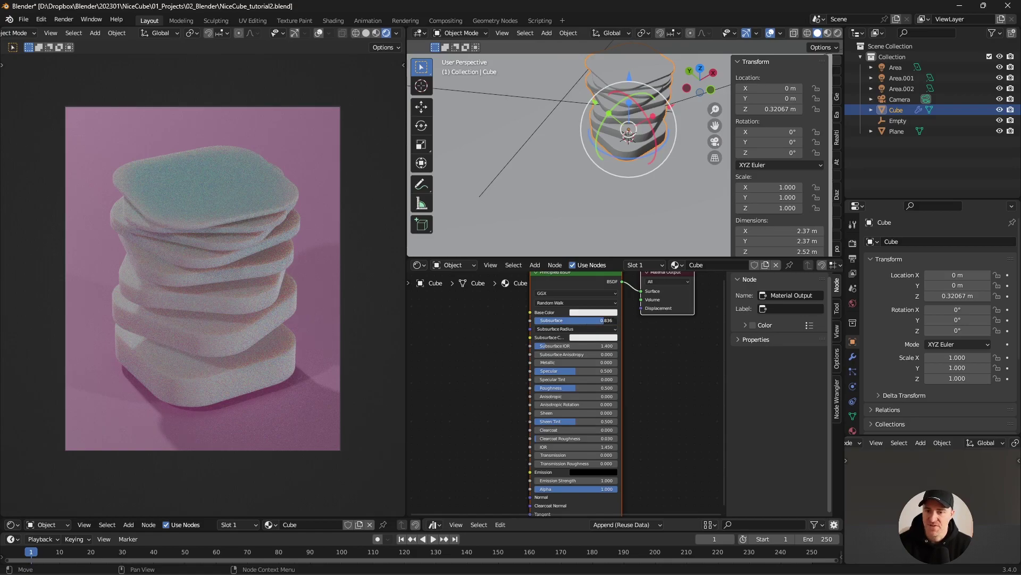
left_click_drag(591, 318, 537, 320)
left_click_drag(536, 454, 614, 455)
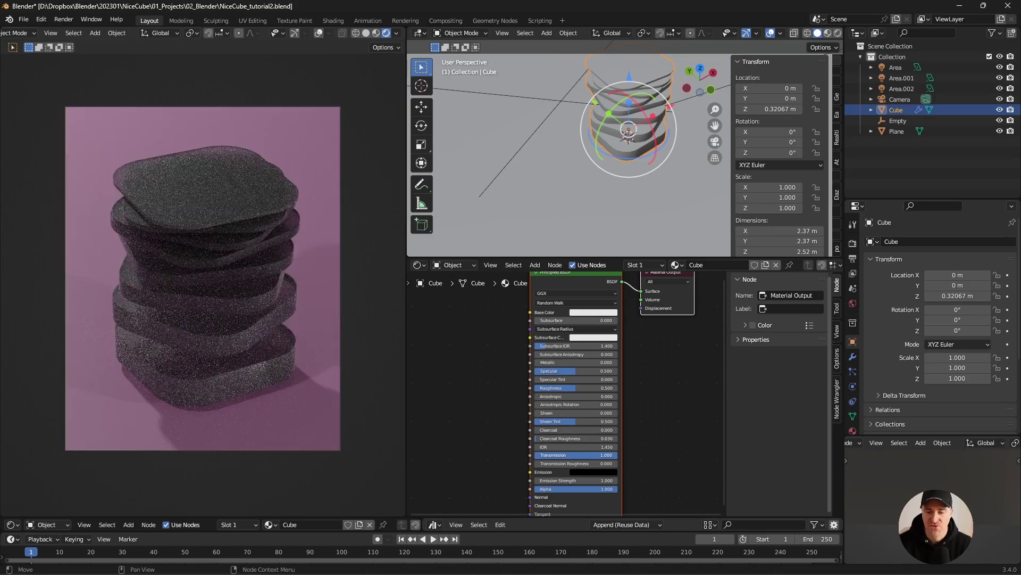
Undo the lowered Roughness so it returns to 0.100, and recentre the shader nodes.
left_click_drag(585, 388, 554, 387)
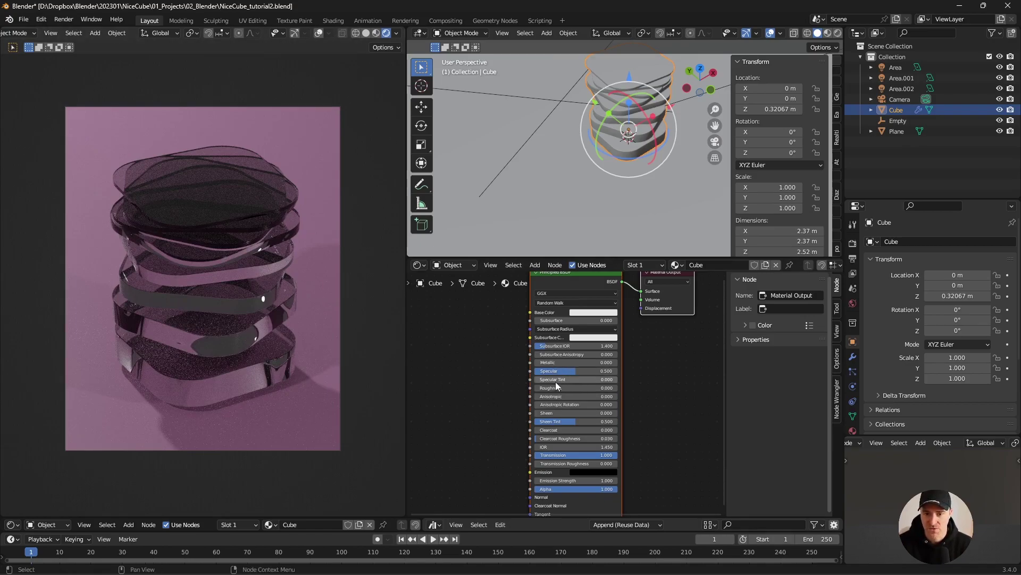
key("ctrl+z")
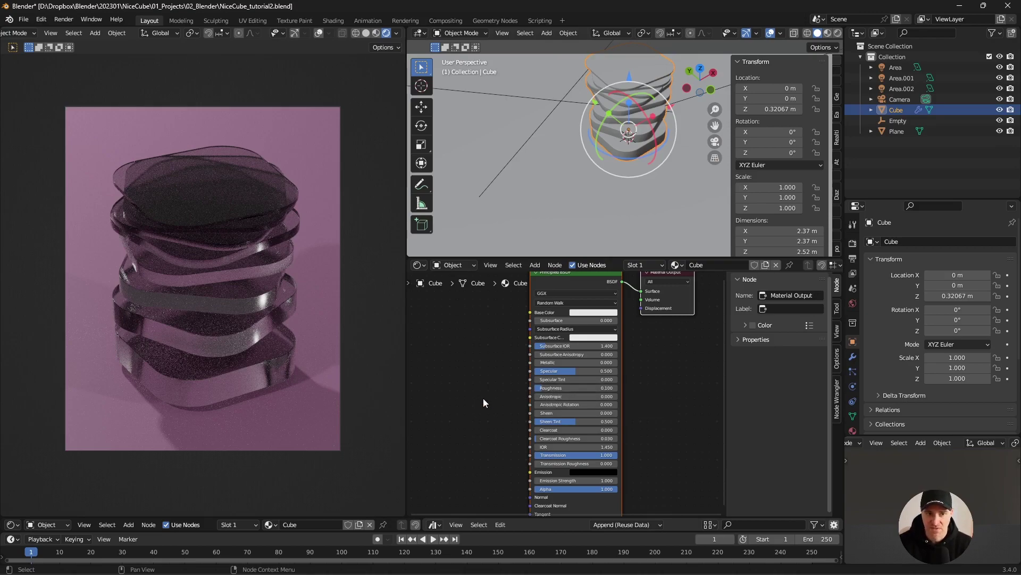
middle_click_drag(476, 385, 511, 405)
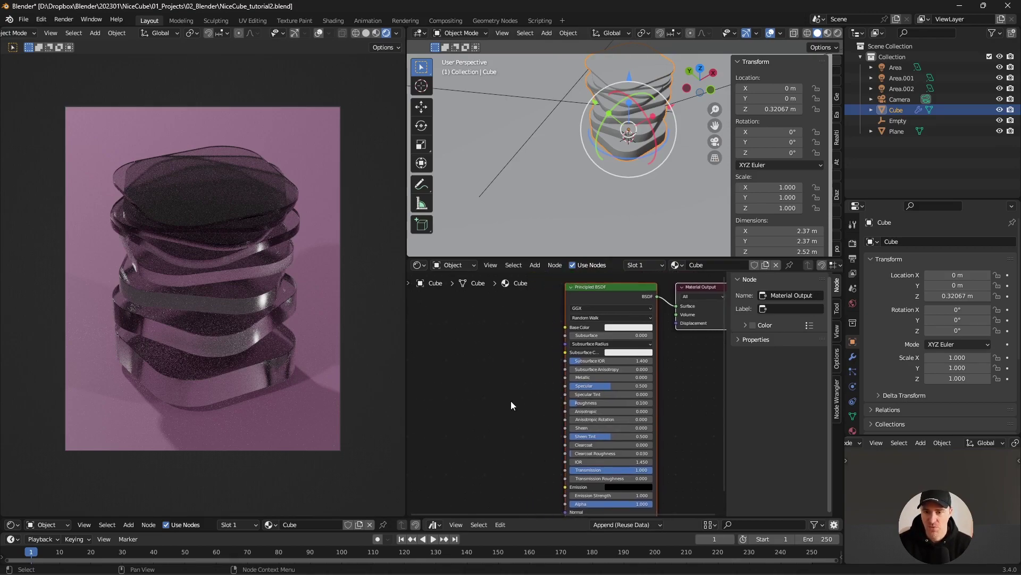
left_click(42, 20)
left_click(63, 171)
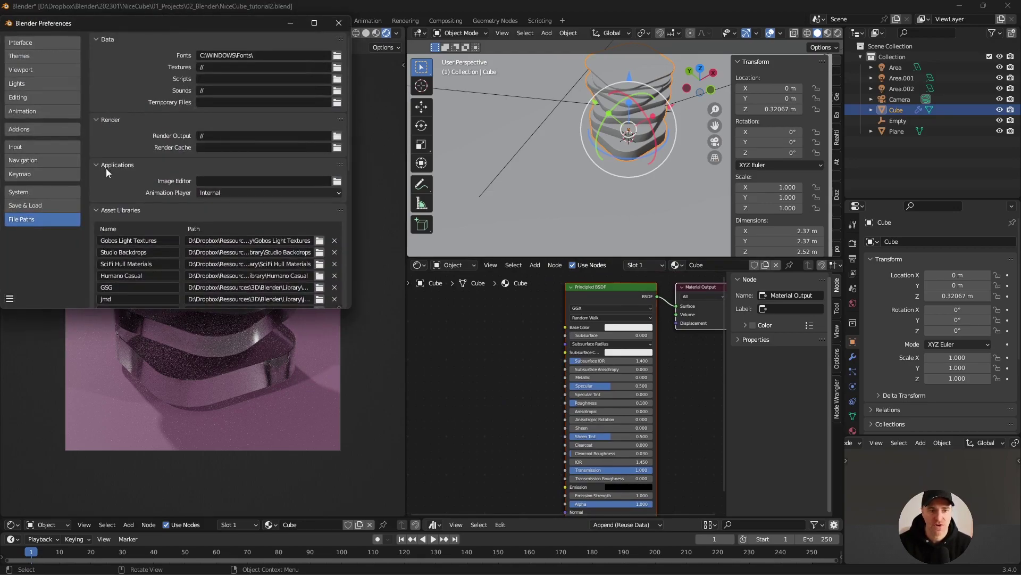
left_click(20, 131)
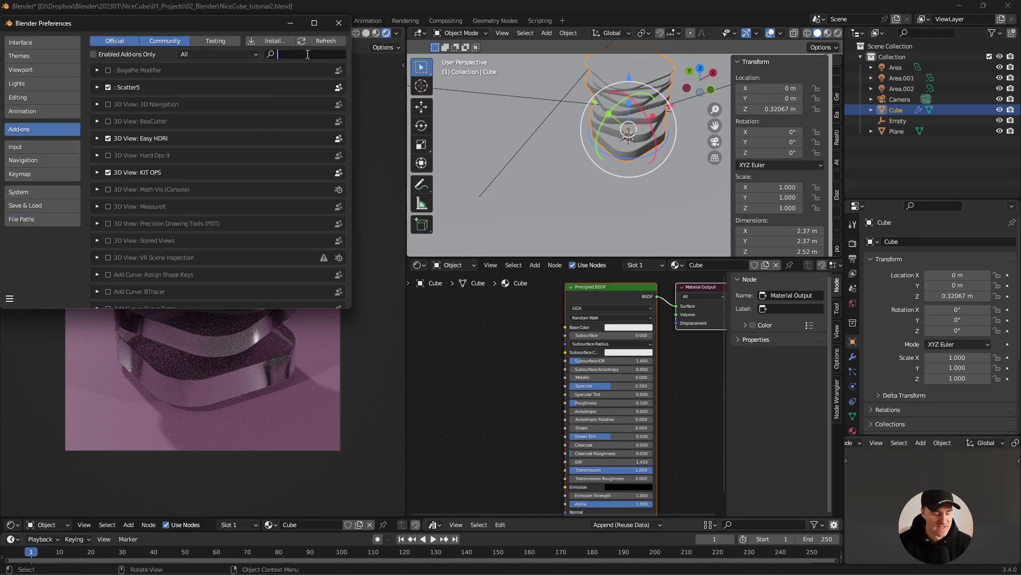
type("node")
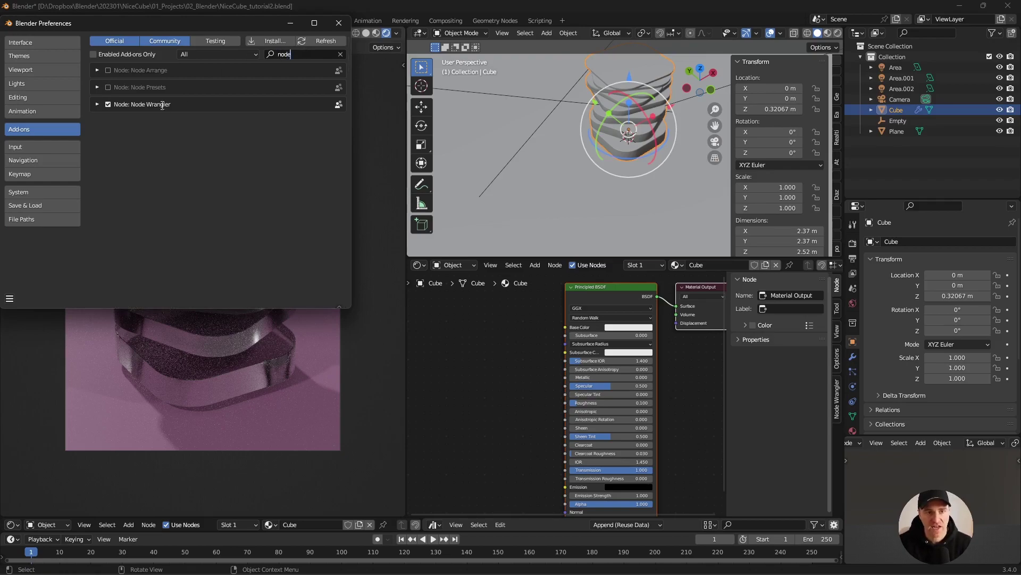
left_click(341, 54)
left_click(323, 56)
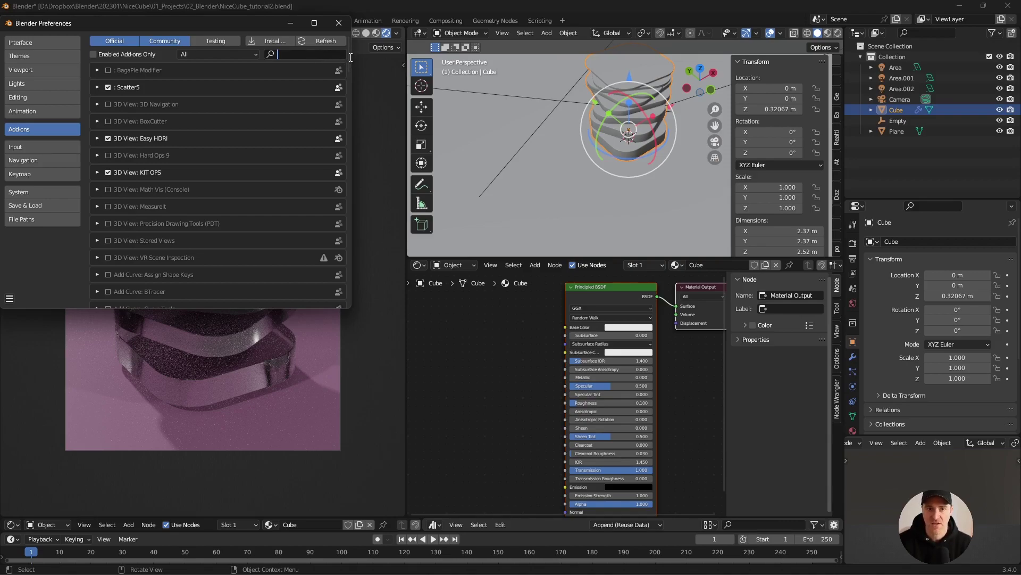
mouse_move(347, 62)
left_mouse_down()
mouse_move(356, 315)
mouse_move(356, 62)
left_mouse_up()
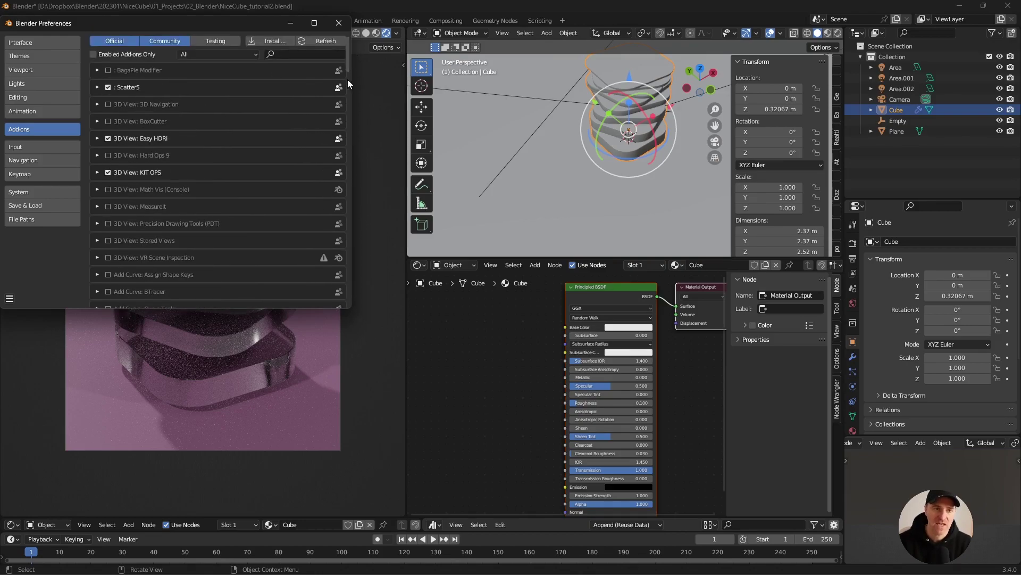
left_click(340, 22)
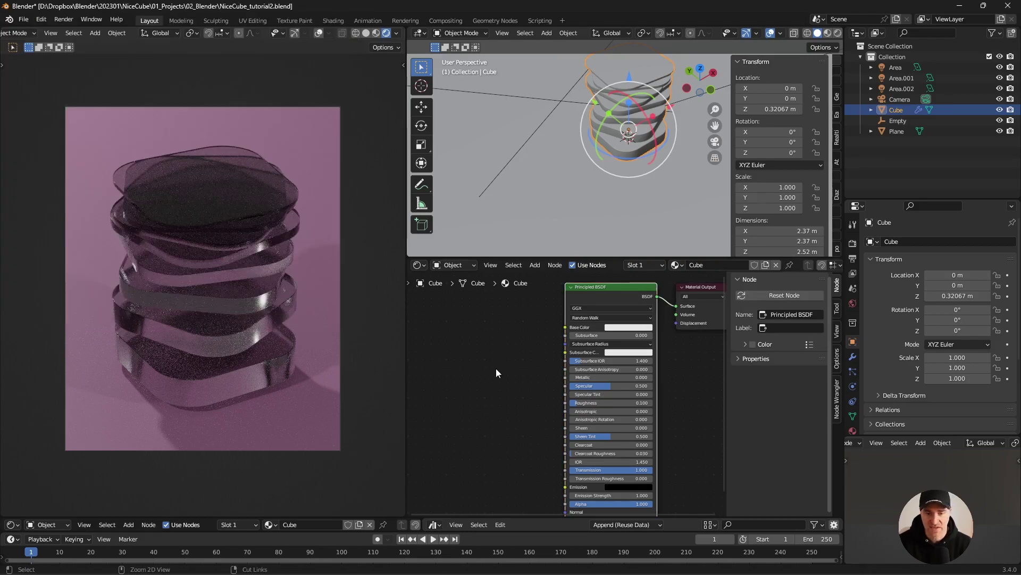
Add Texture Coordinate and Mapping nodes to the Principled BSDF and delete the Image Texture node.
key("ctrl+t")
middle_click_drag(481, 413, 581, 424)
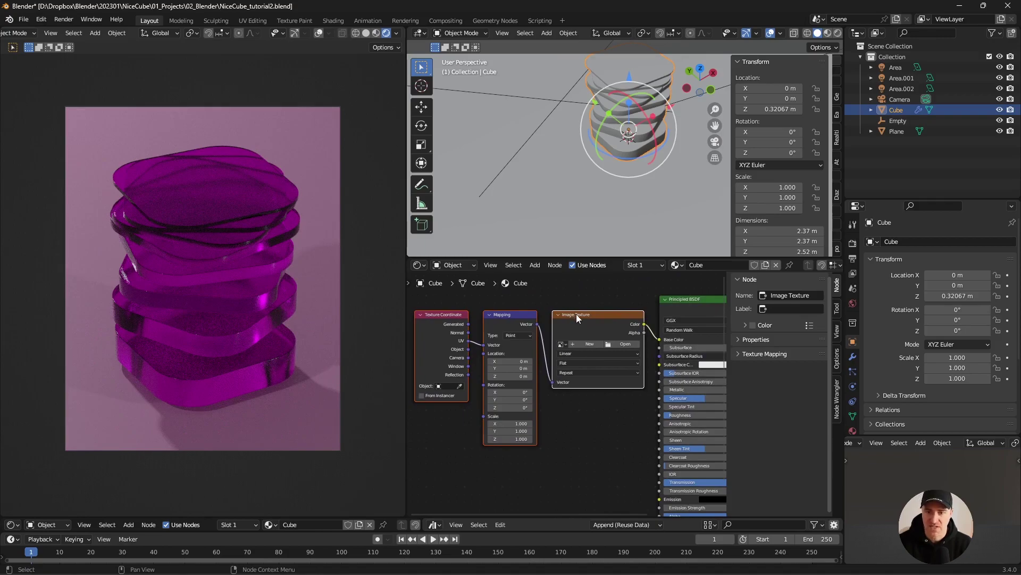
left_click(509, 314)
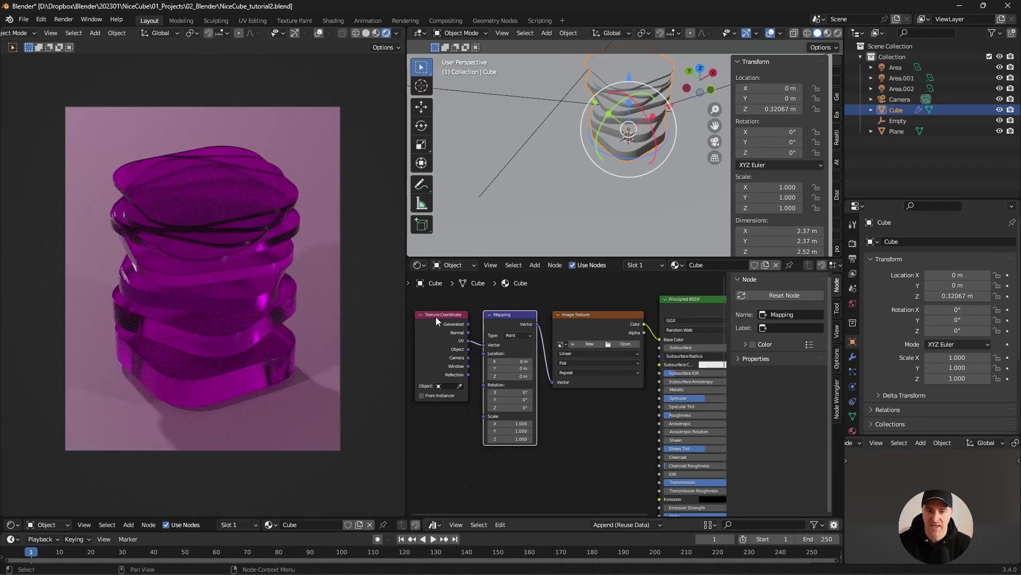
left_click(436, 317)
mouse_move(540, 294)
left_mouse_down()
mouse_move(588, 353)
mouse_move(639, 388)
left_mouse_up()
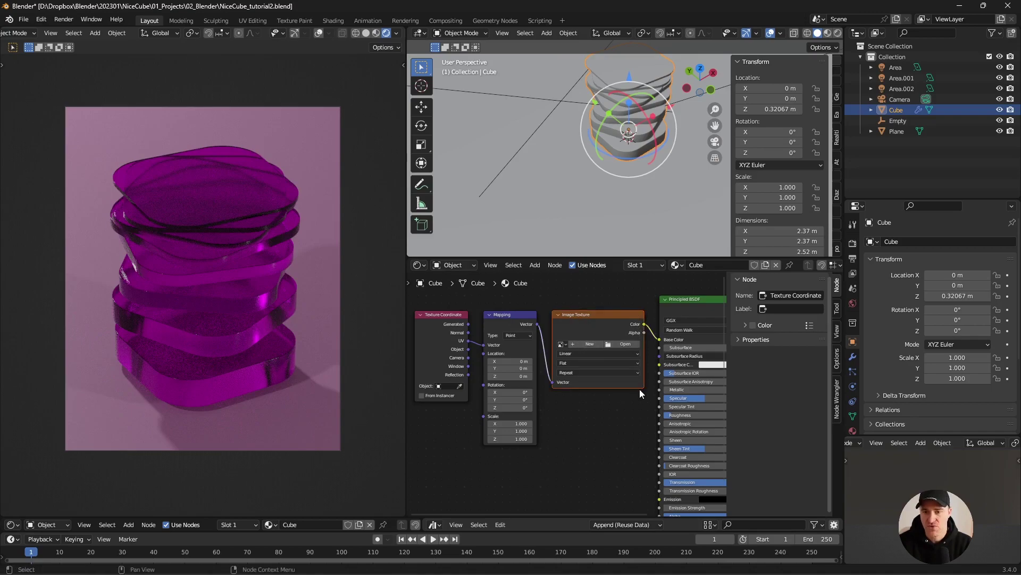
key("x")
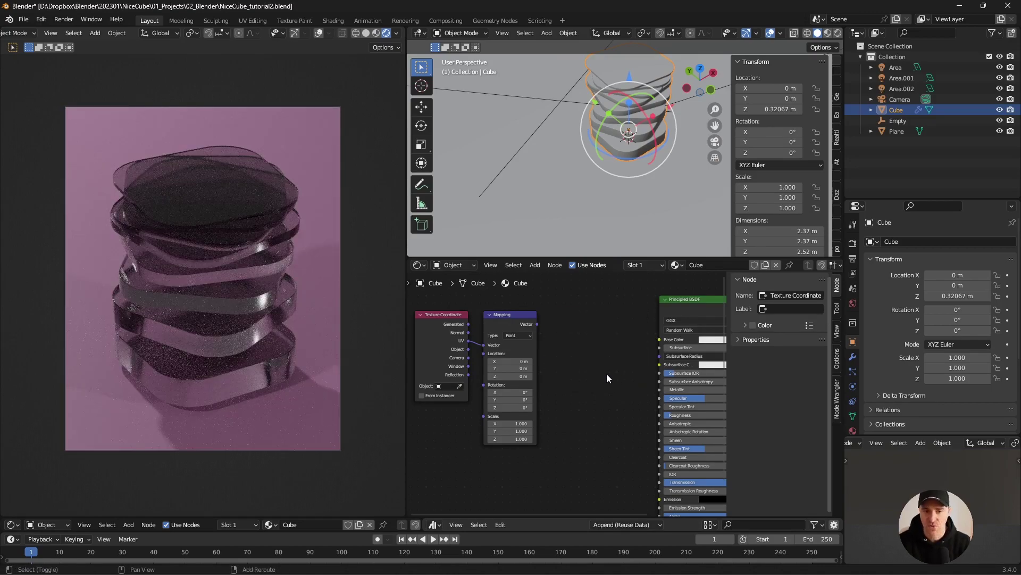
Add a ColorRamp node and place it beside the Mapping node.
key("shift+a")
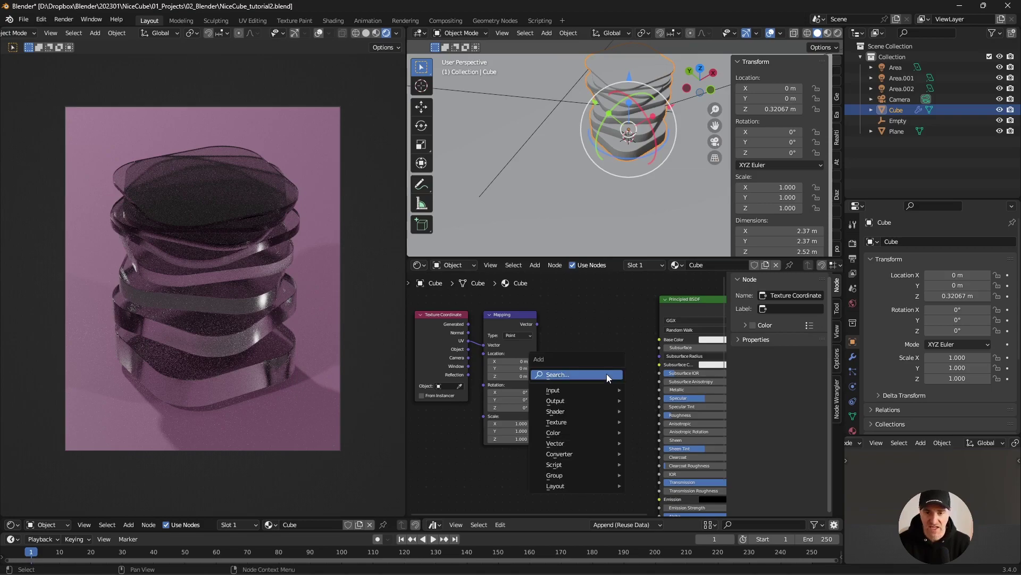
left_click(606, 373)
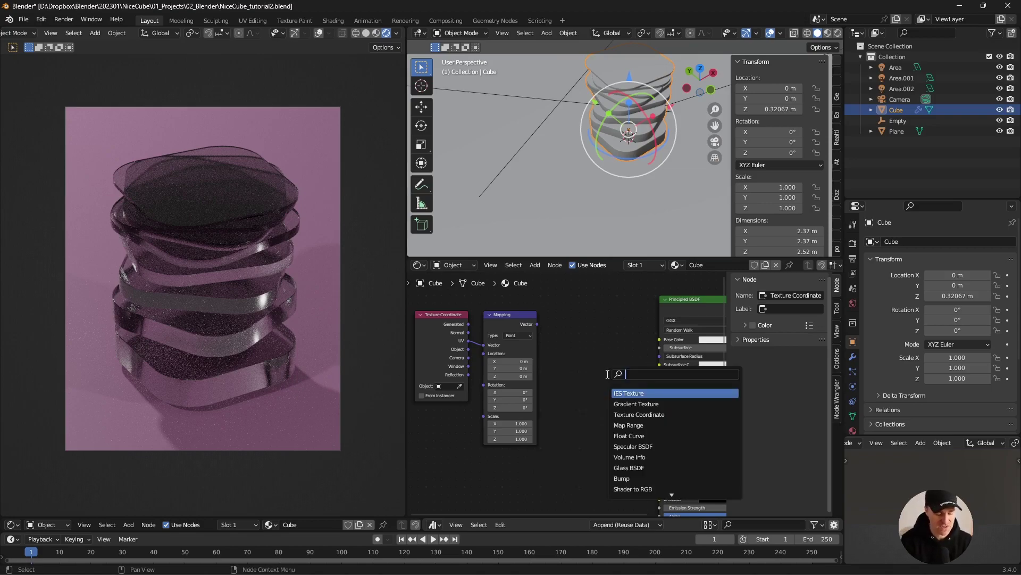
type("color ramp")
key("Return")
left_click(550, 317)
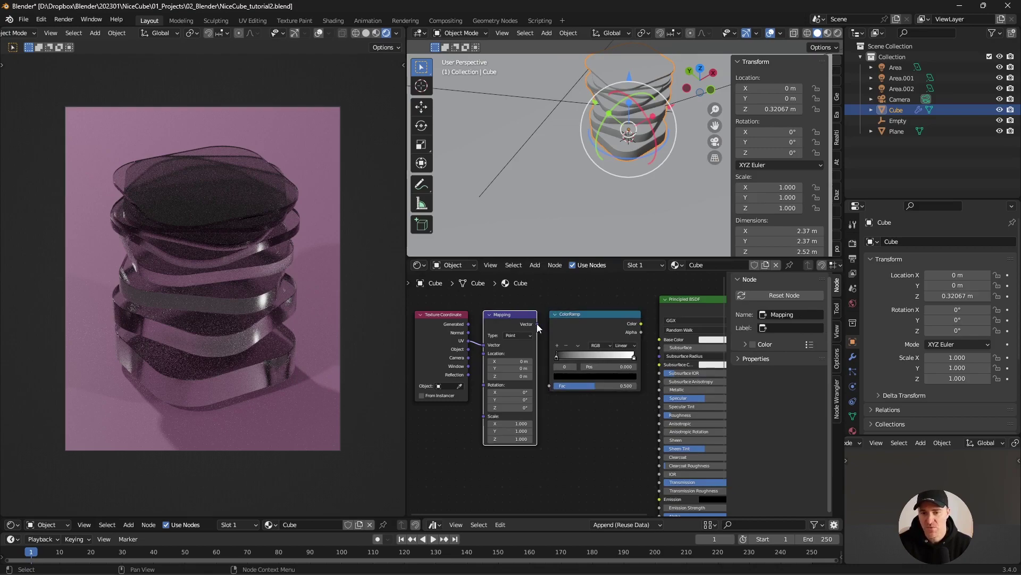
left_click(535, 326)
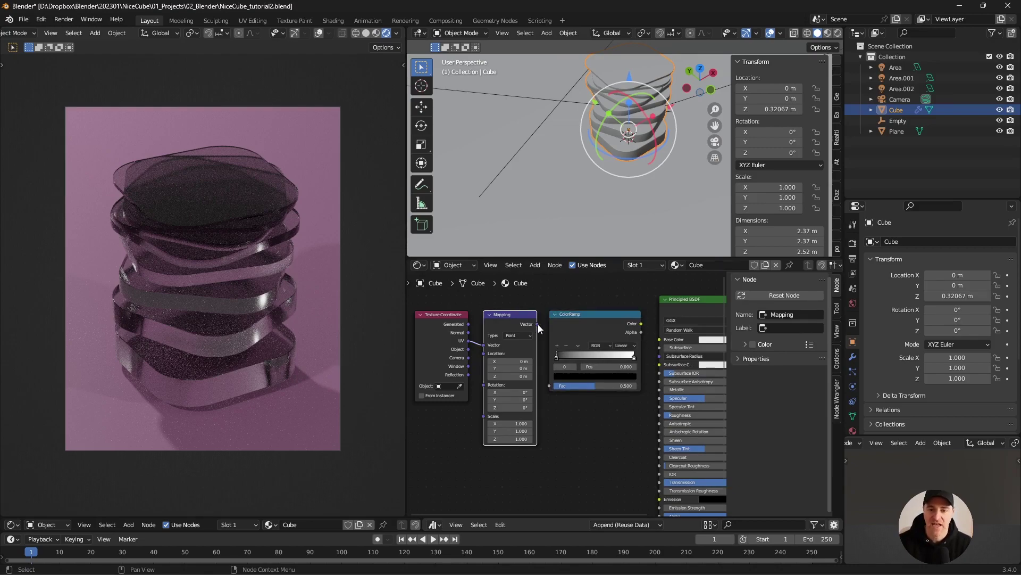
Link Mapping Vector to ColorRamp Fac and ColorRamp to Base Color; set Transmission 0.591, Subsurface 0.564.
left_click_drag(538, 325, 551, 390)
left_click_drag(641, 323, 660, 363)
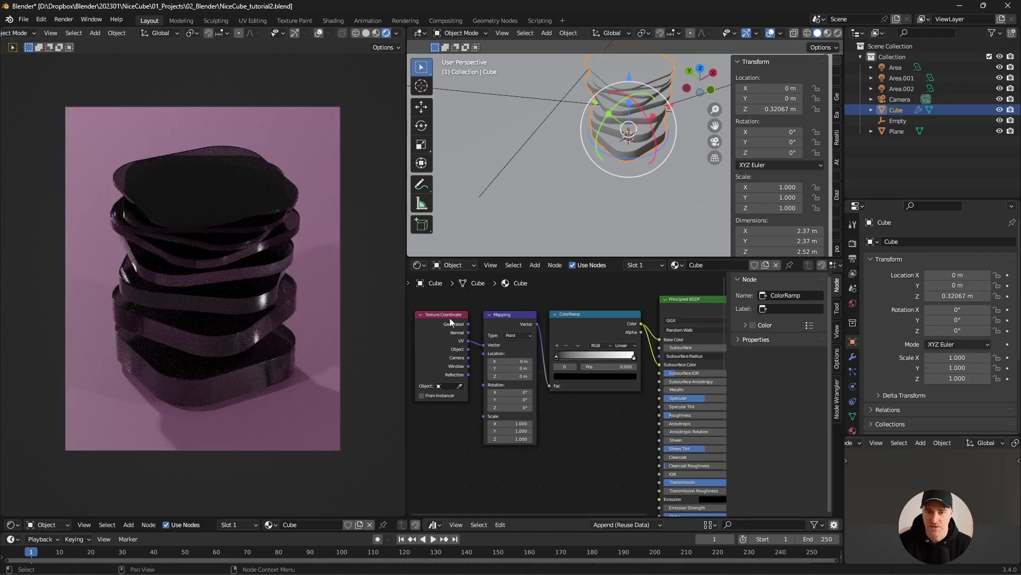
scroll(449, 318, "down", 5, "ctrl")
left_click_drag(666, 481, 642, 481)
left_click_drag(605, 349, 651, 350)
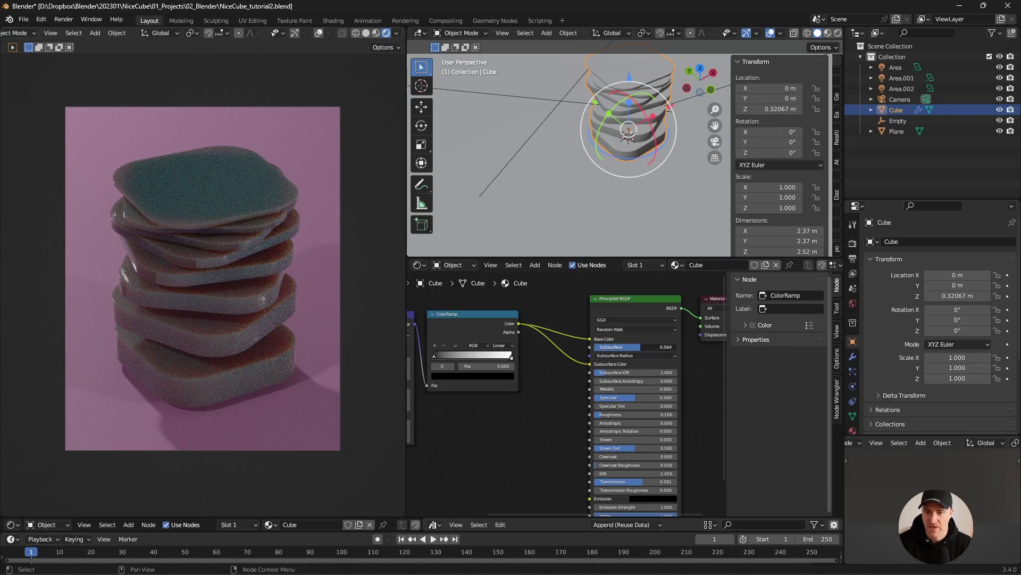
middle_click_drag(436, 358, 521, 374)
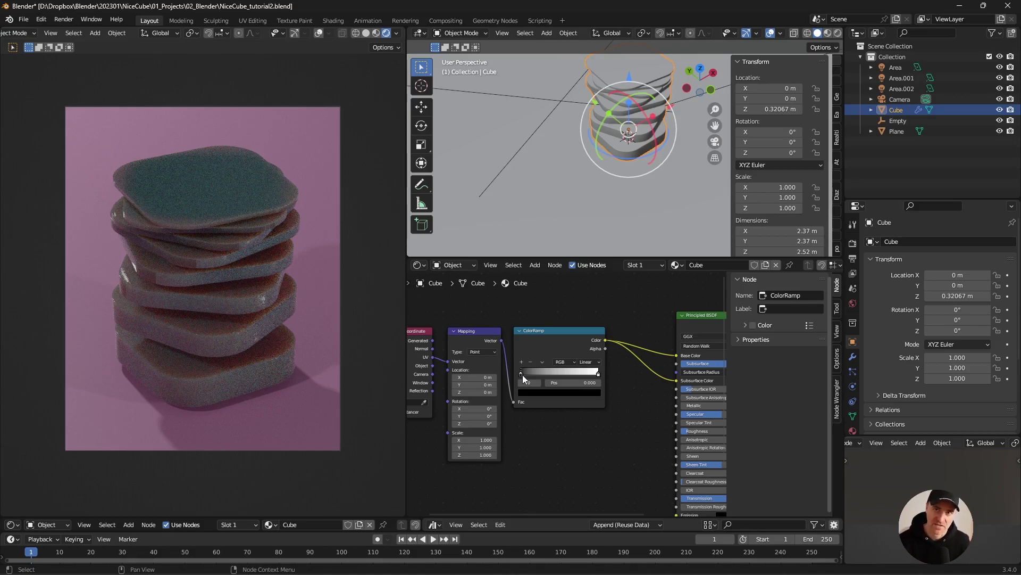
Set the ColorRamp stops to pink and purple.
left_click(559, 392)
left_click_drag(583, 332, 583, 285)
left_click(555, 318)
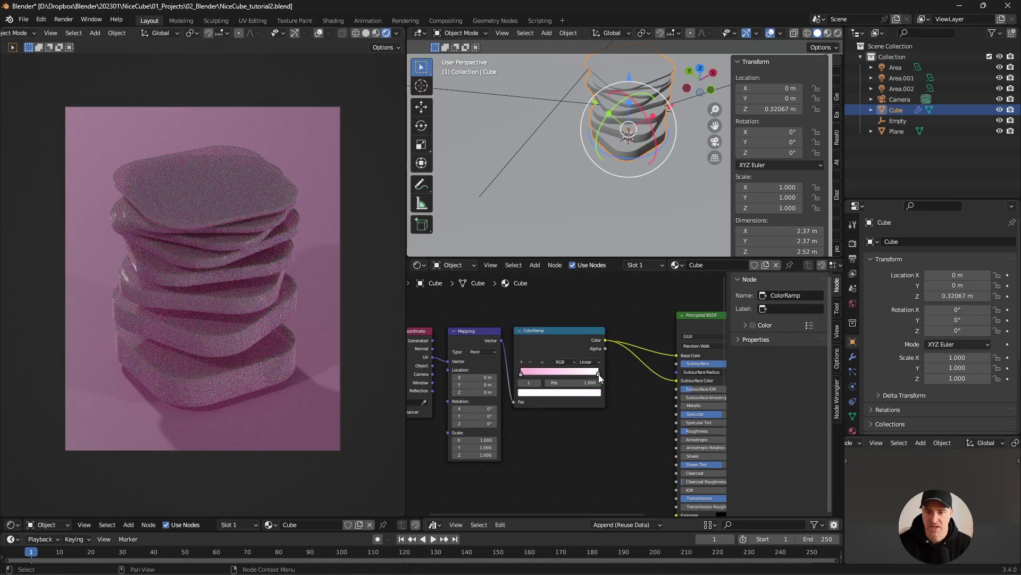
left_click(560, 392)
left_click(568, 312)
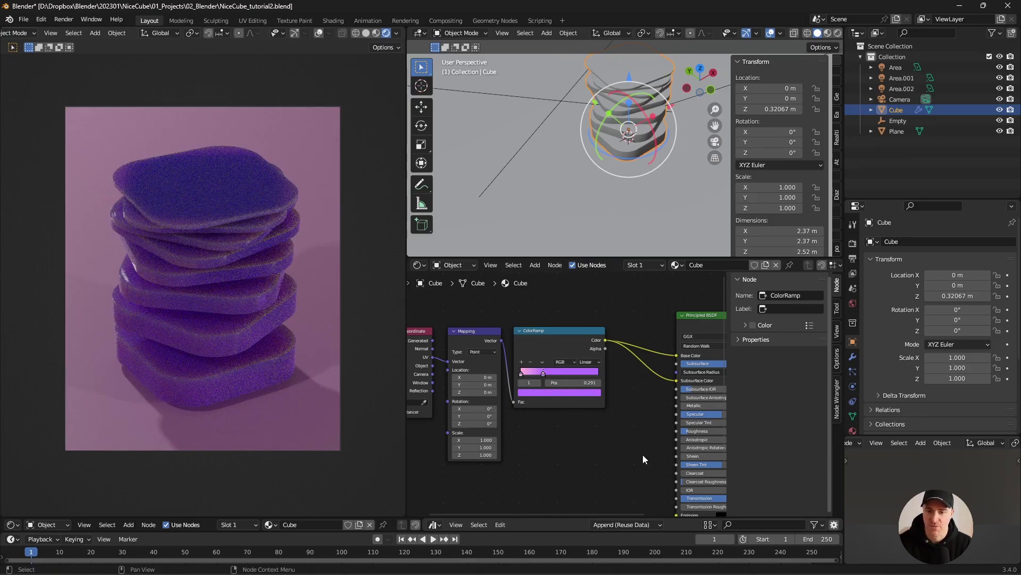
middle_click_drag(643, 431, 592, 406)
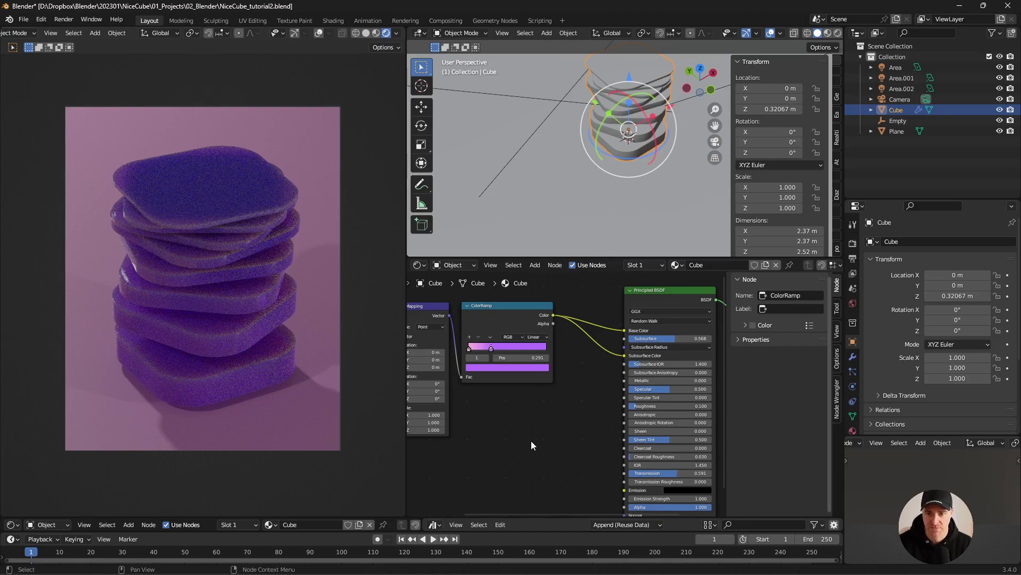
middle_click_drag(531, 442, 544, 443)
key("shift+a")
Insert a Math Add node into the link between the ColorRamp and the shader.
left_click(564, 407)
type("ast")
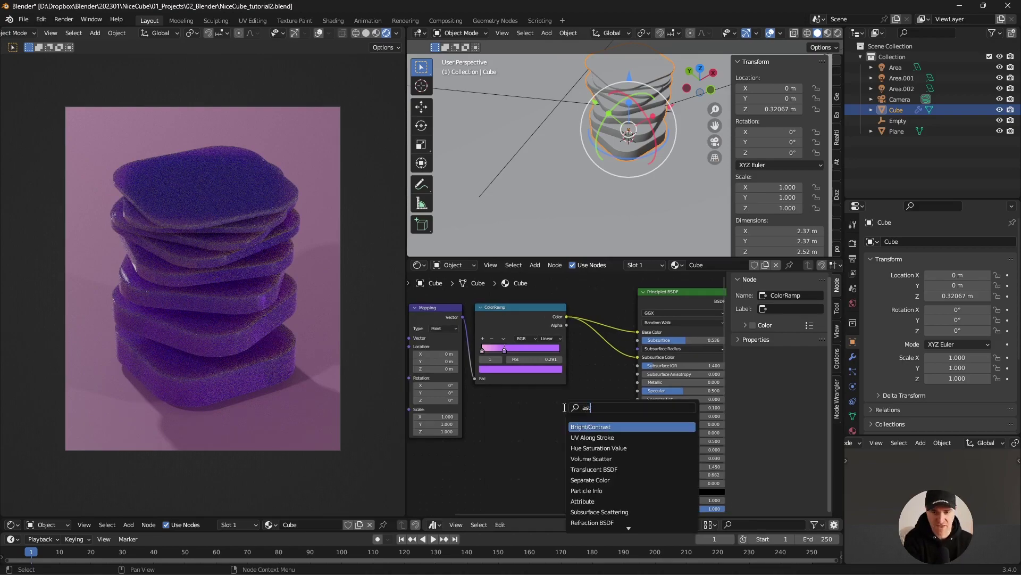
key("BackSpace")
key("BackSpace")
key("BackSpace")
type("math")
key("Return")
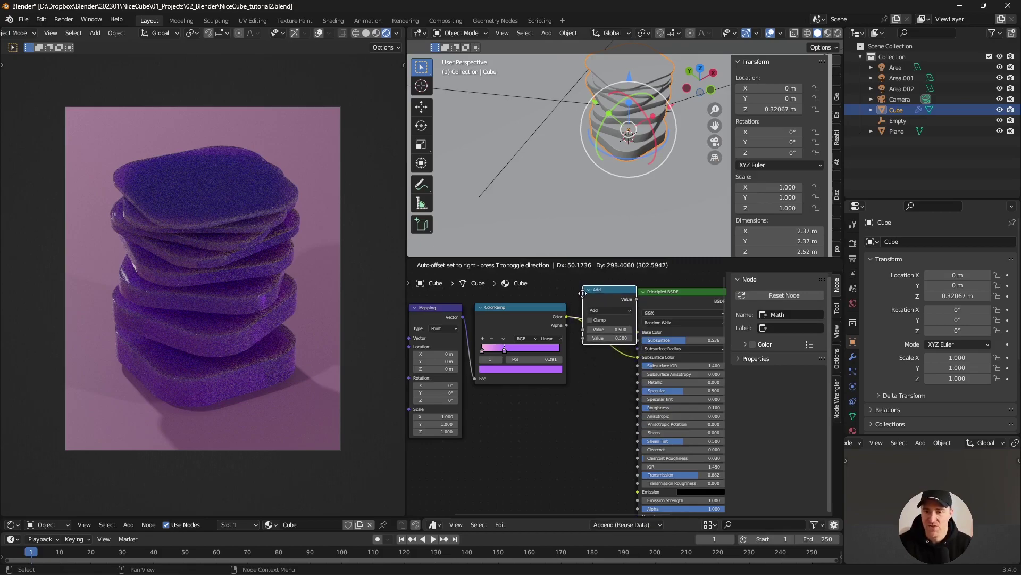
left_click(597, 294)
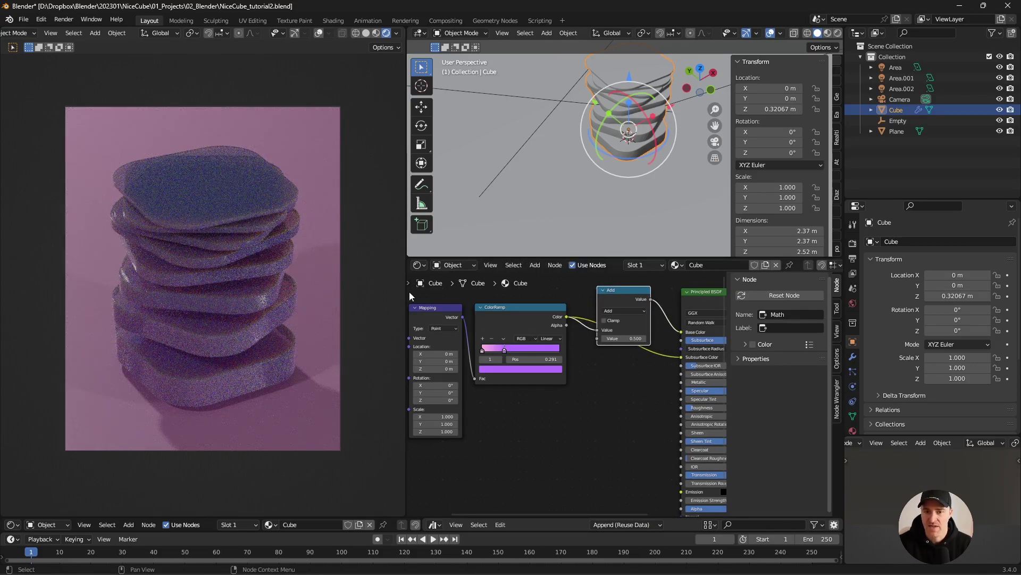
left_click_drag(409, 296, 496, 375)
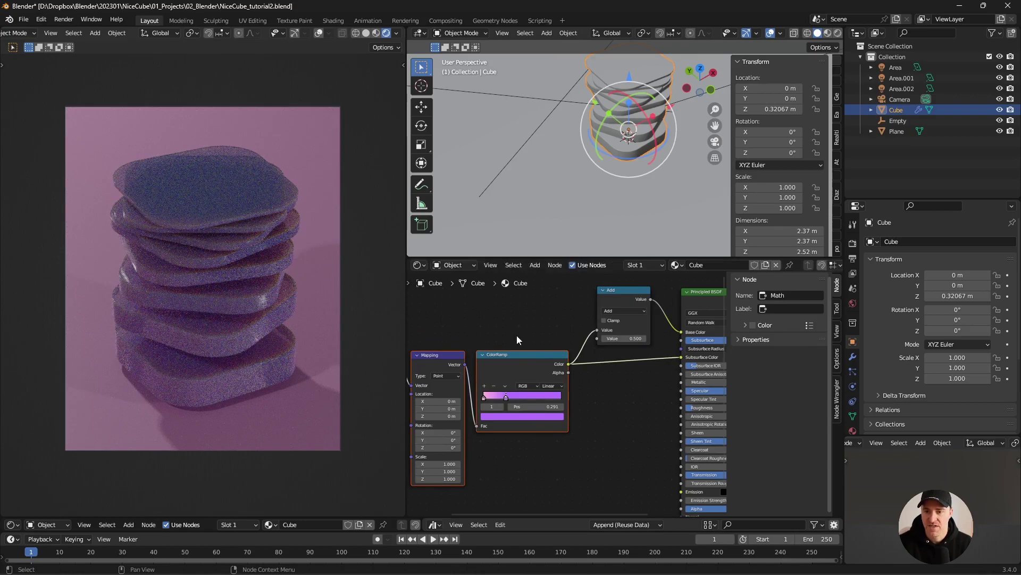
key("ctrl+t")
middle_click_drag(626, 340, 570, 341)
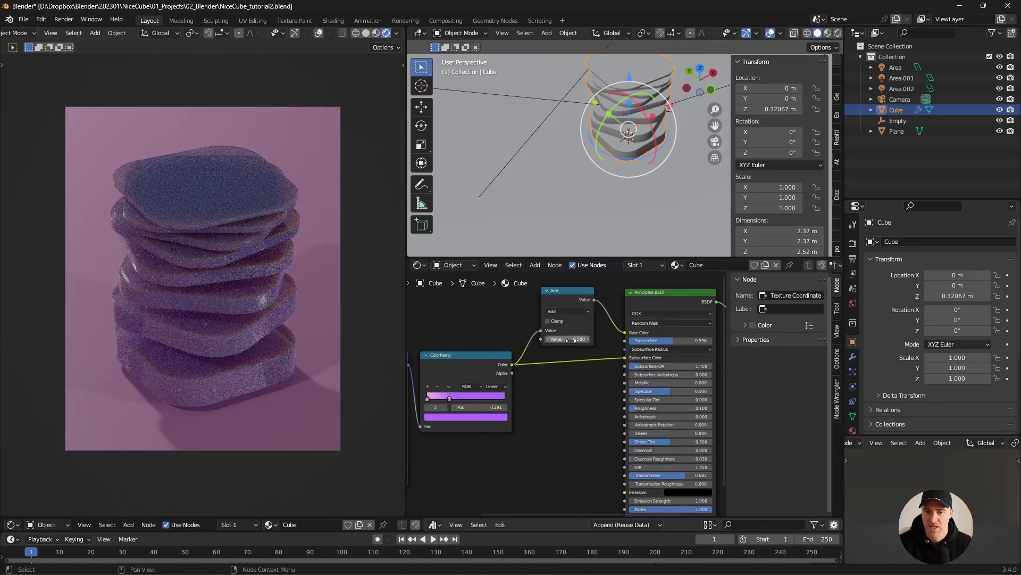
Set the Add node's value to 0.800.
double_click(571, 340)
type("2.2")
key("Return")
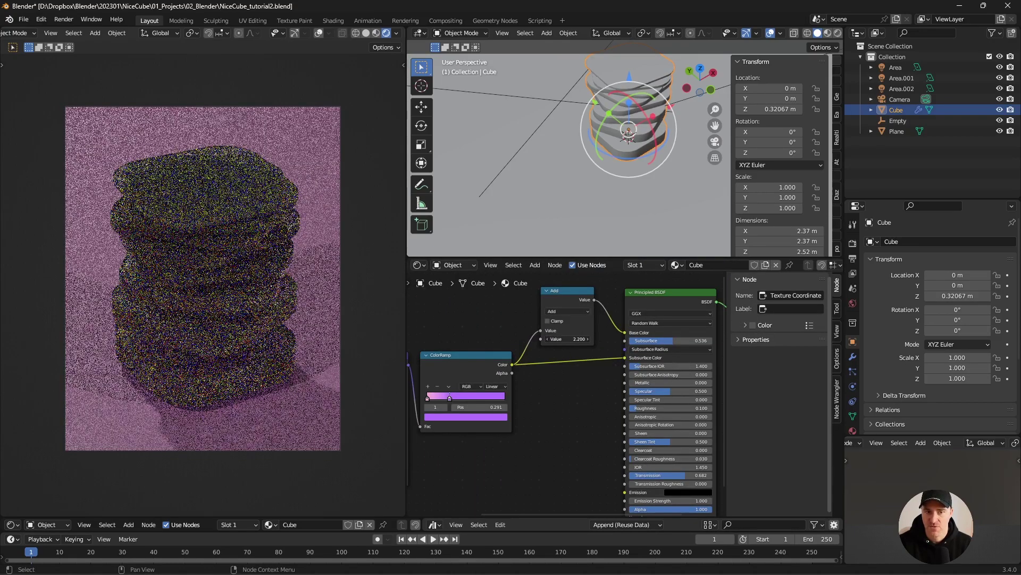
left_click_drag(570, 339, 540, 339)
middle_click_drag(553, 425, 588, 403)
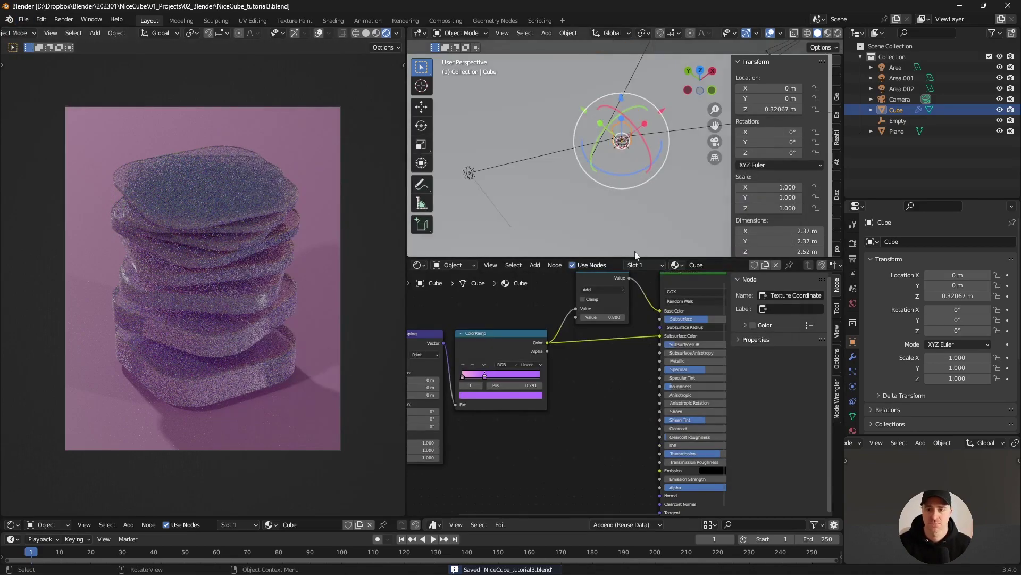
Rotate and stretch Area.002, move Area.001 in orthographic side views, and adjust the light's scale values.
middle_click_drag(586, 192, 579, 260)
key("s")
key("y")
left_click(633, 283)
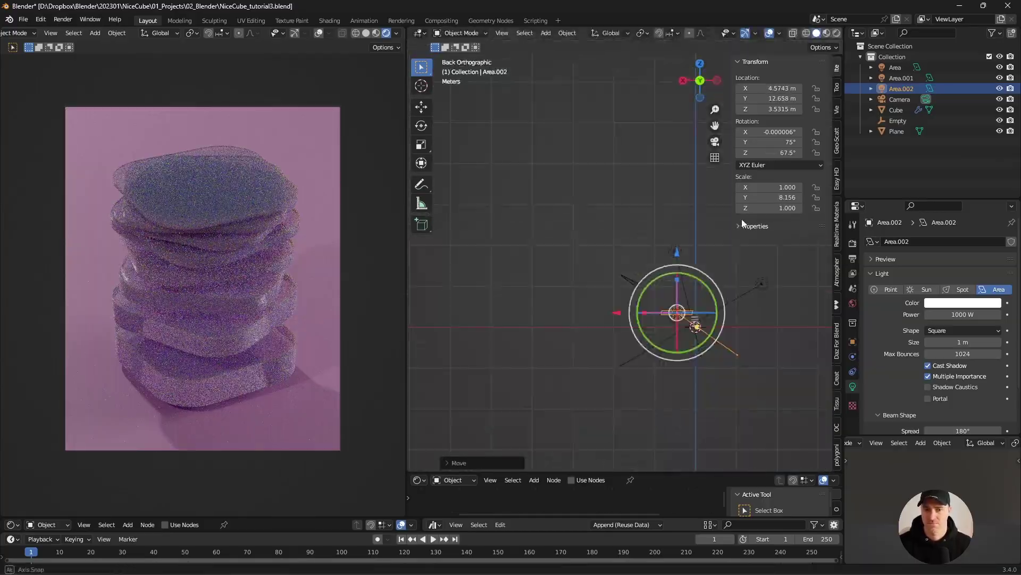
middle_click_drag(639, 346, 633, 192)
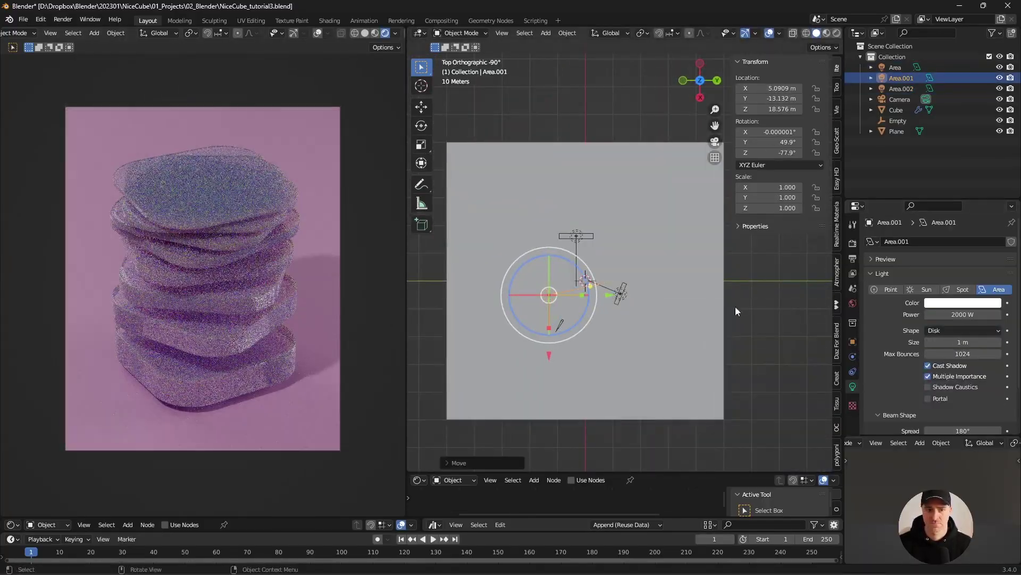
middle_click_drag(736, 306, 557, 212, "alt")
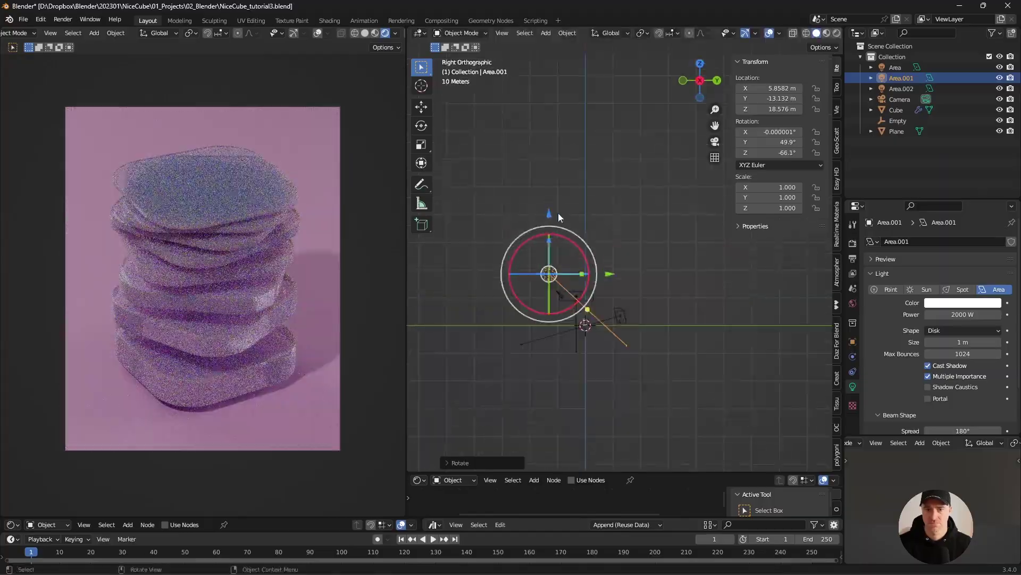
key("g")
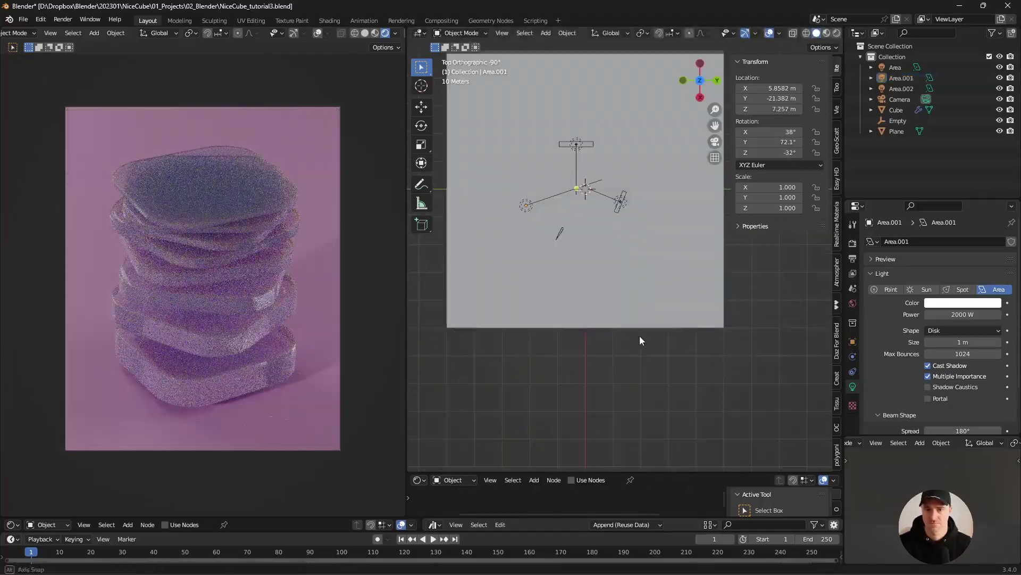
left_click_drag(776, 207, 776, 188)
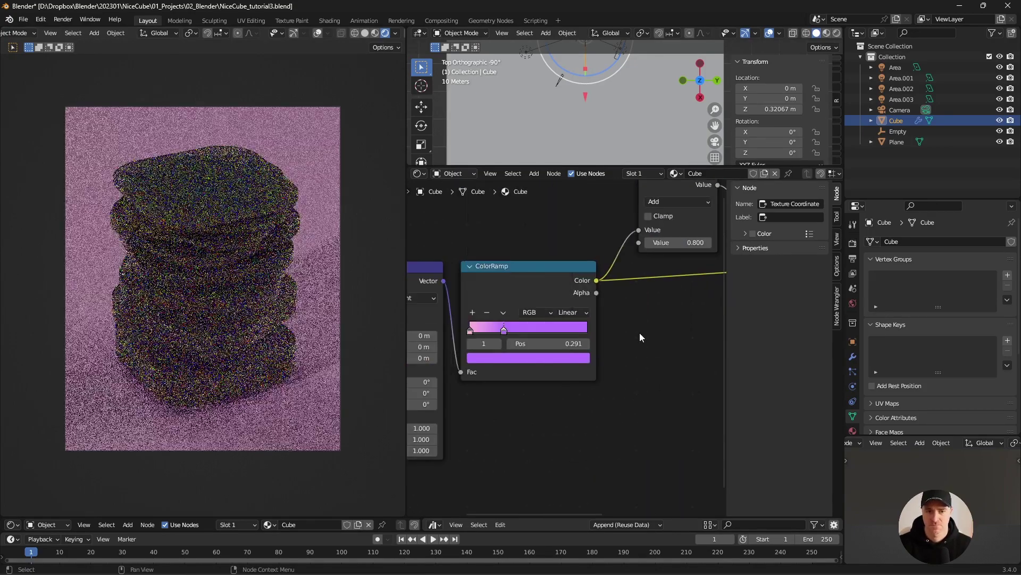
Render the current frame with F12 and close the finished render.
key("F12")
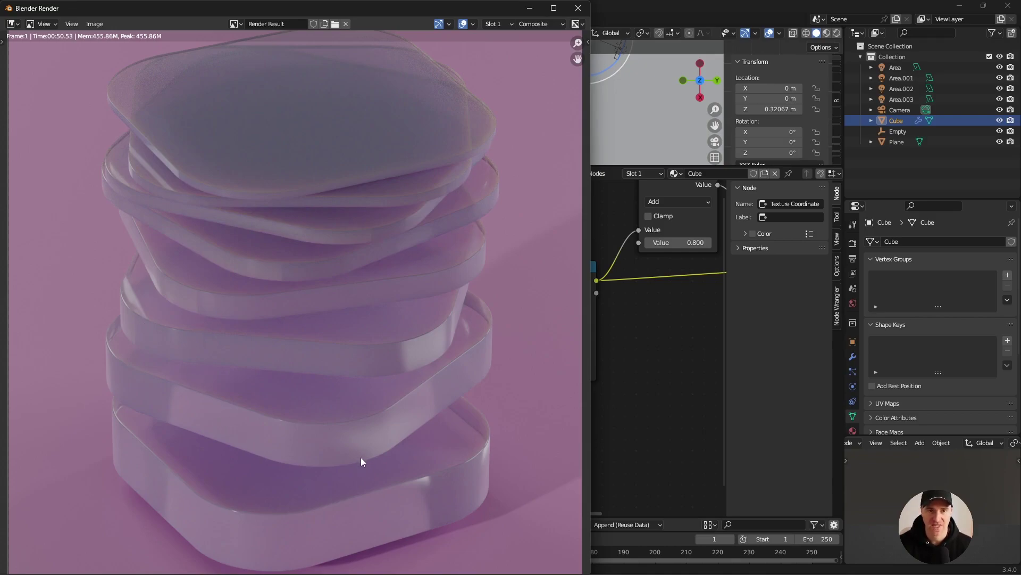
key("Escape")
Lower the Empty's Z rotation to reduce the twist, then cube-project UVs on the linked base slab.
left_click(883, 132)
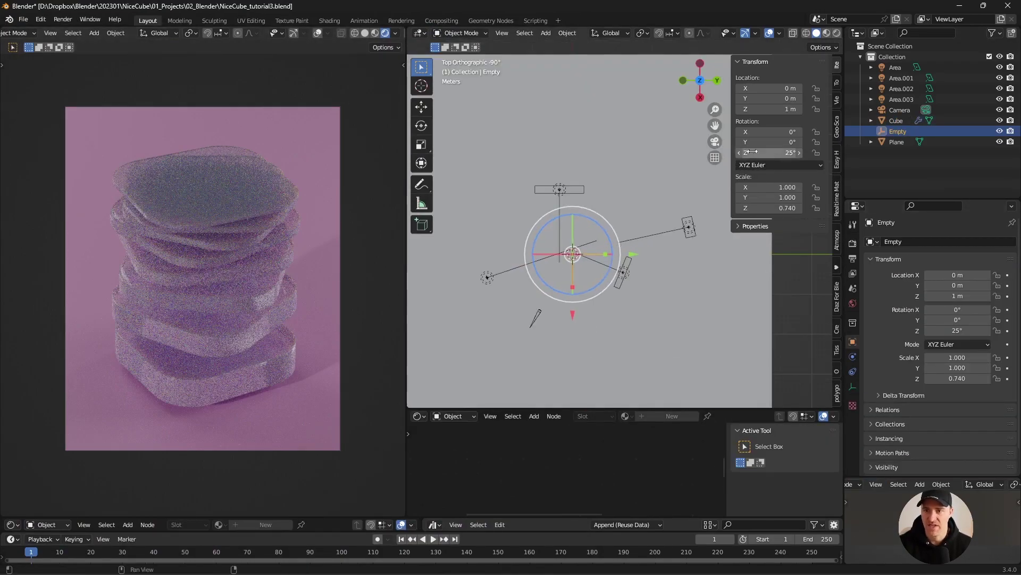
left_click_drag(777, 153, 737, 153)
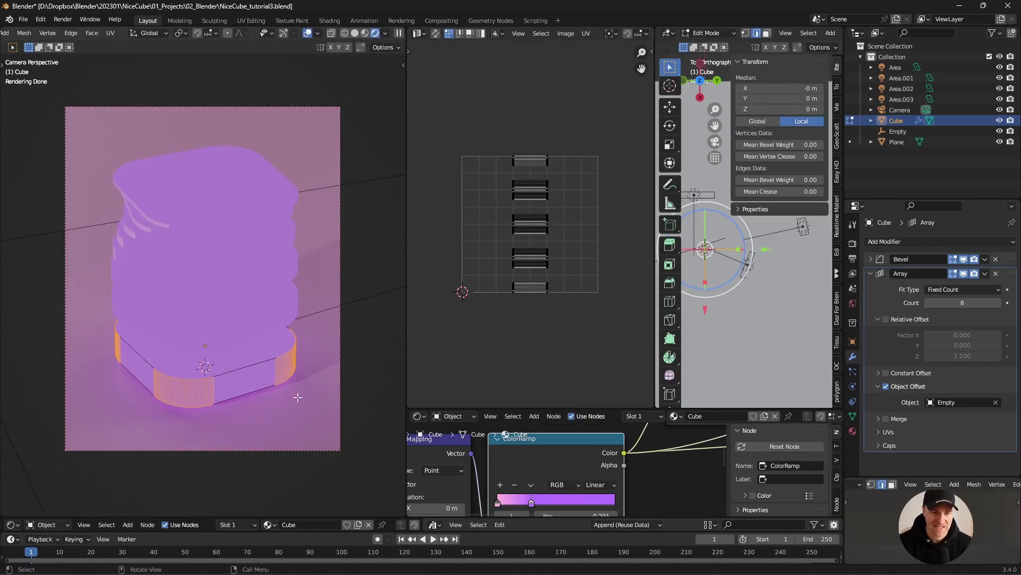
key("ctrl+l")
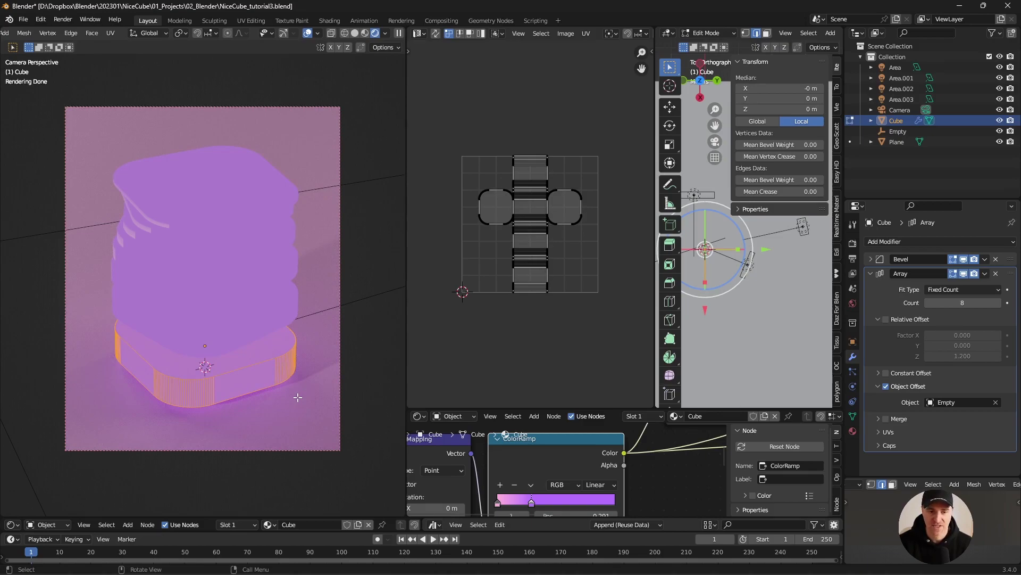
key("u")
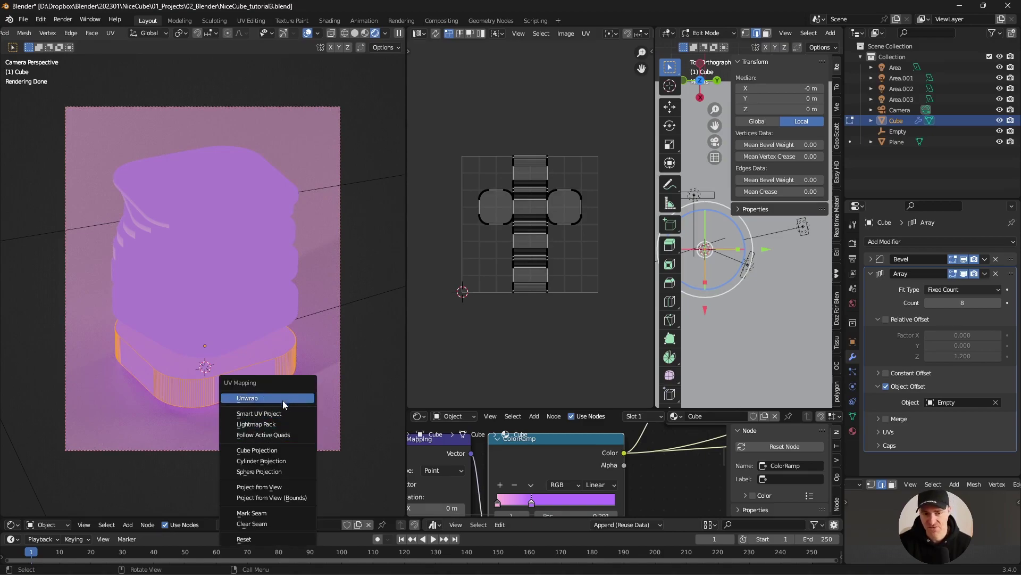
left_click(295, 450)
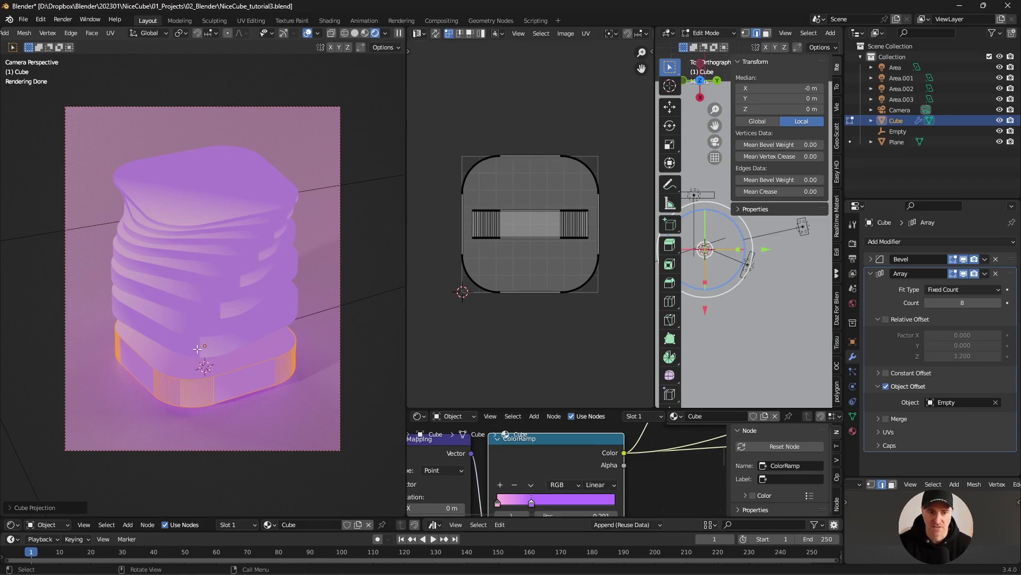
left_click(274, 371, "shift")
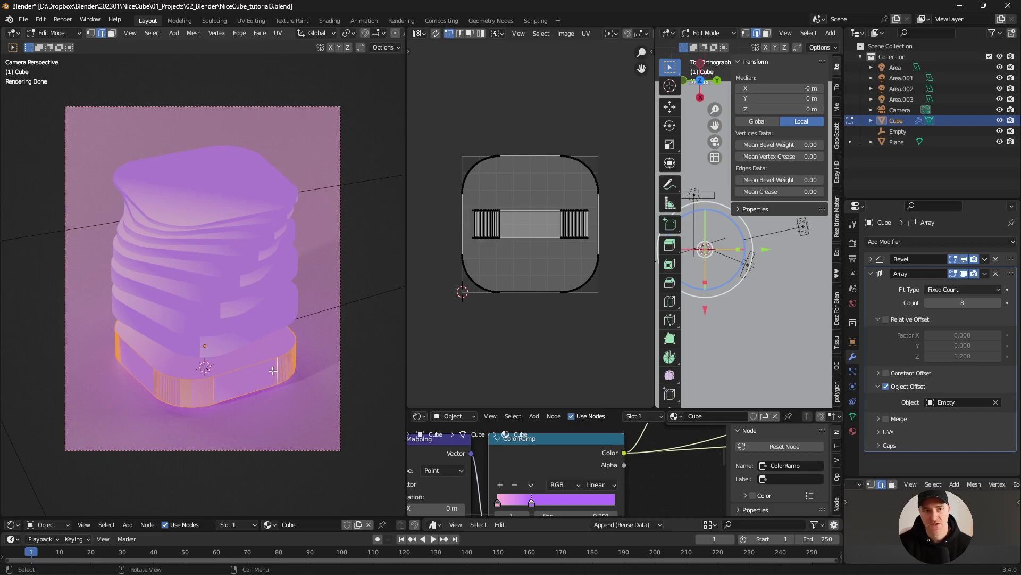
left_click(112, 34)
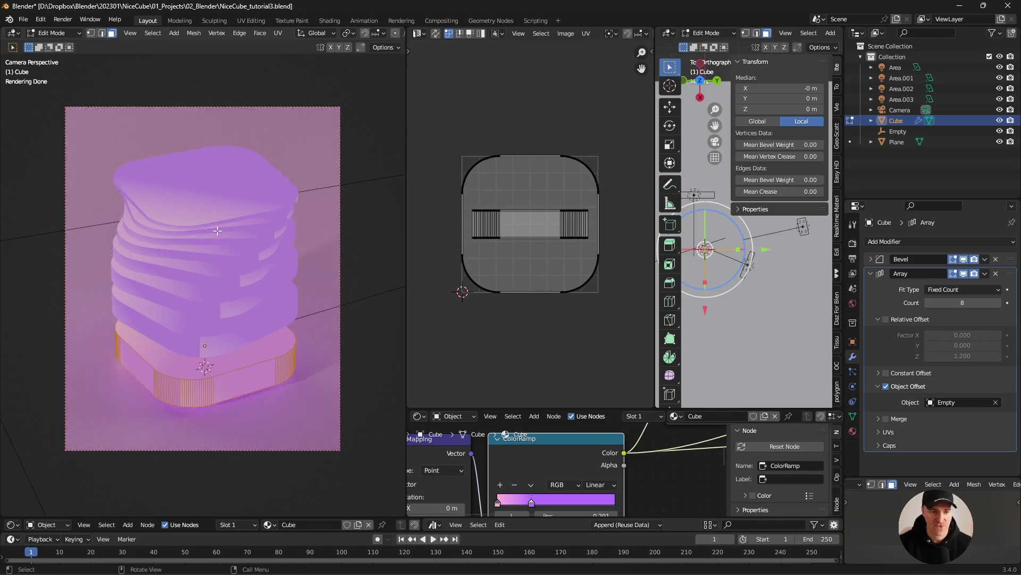
Select the base slab's side face loop, move its UVs right, and return to Object Mode.
left_click(234, 389)
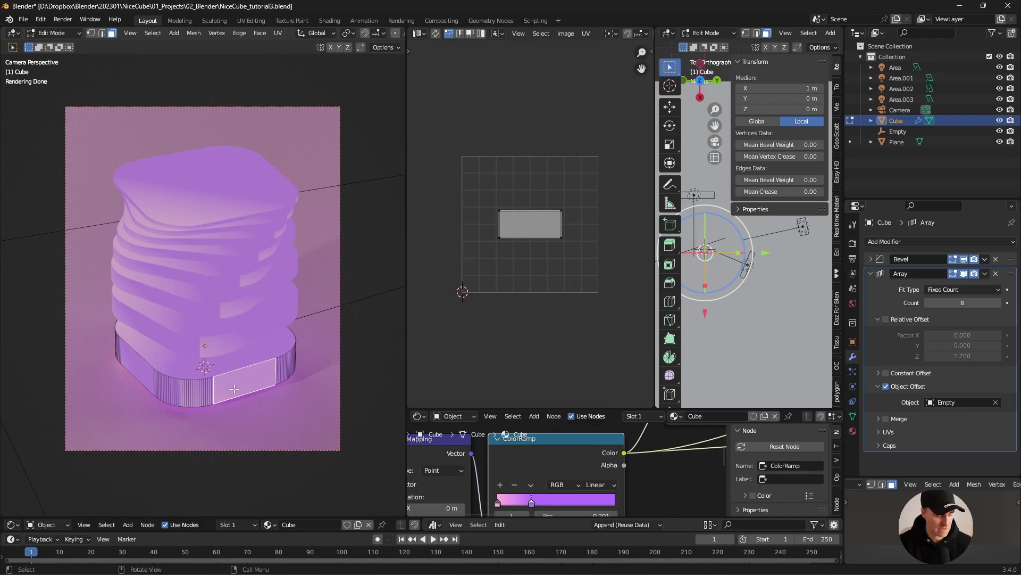
left_click(278, 369, "alt")
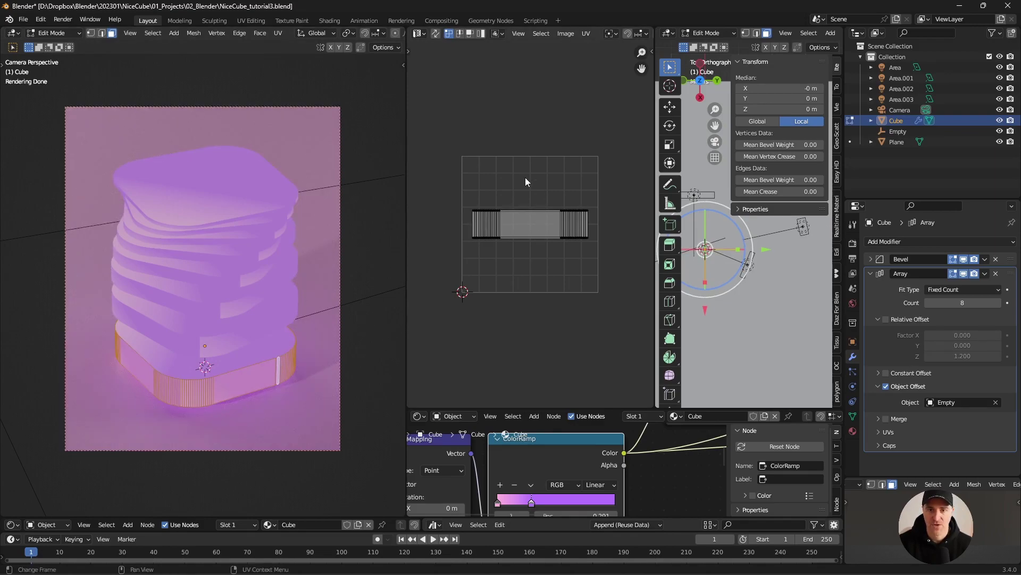
key("a")
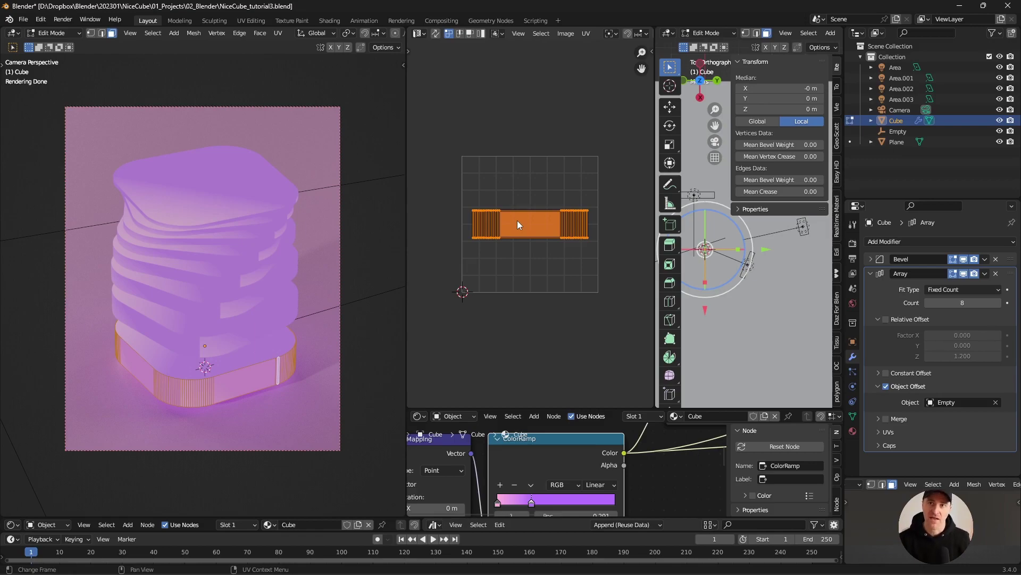
key("g")
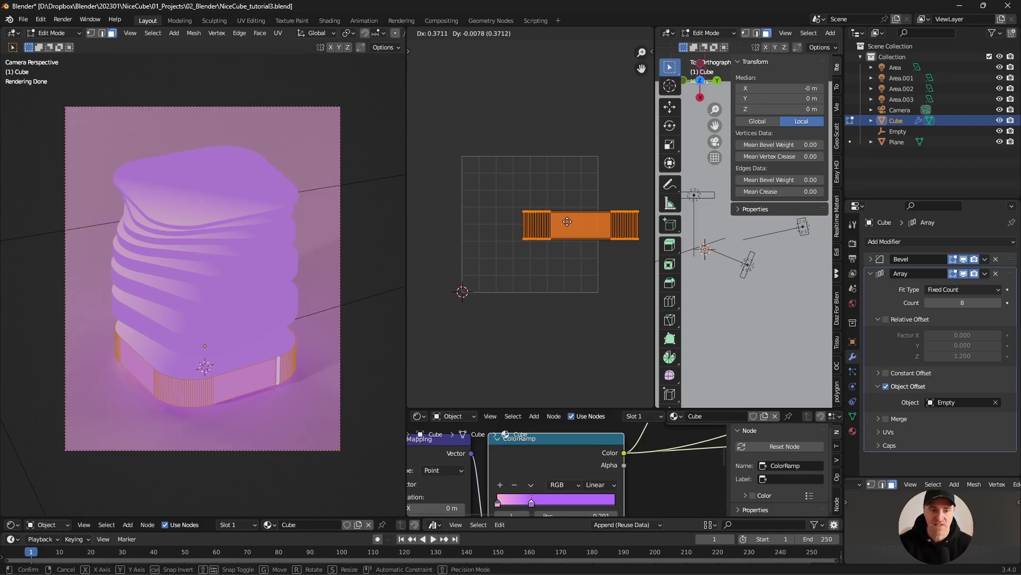
left_click(568, 221)
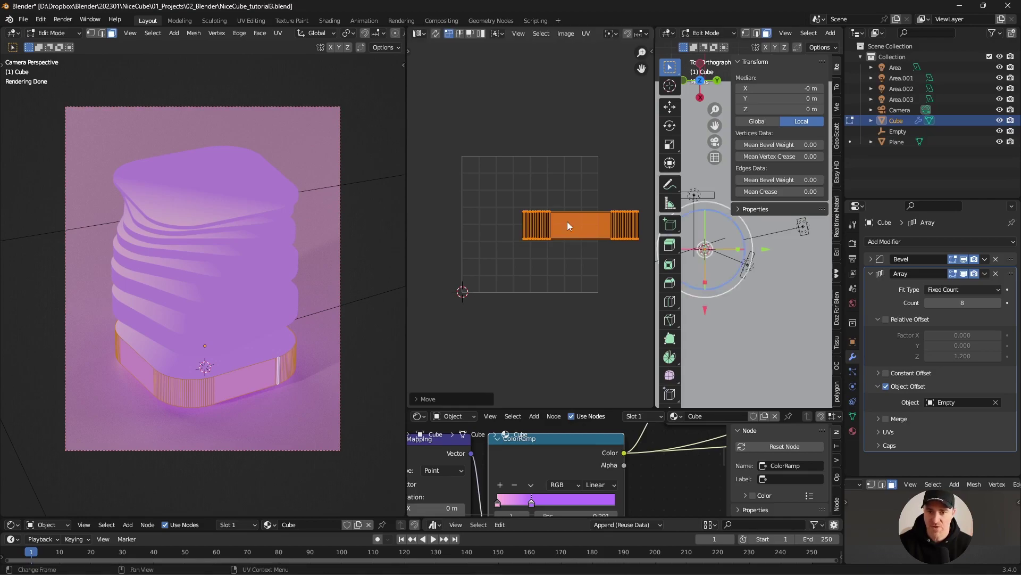
key("Tab")
key("Home")
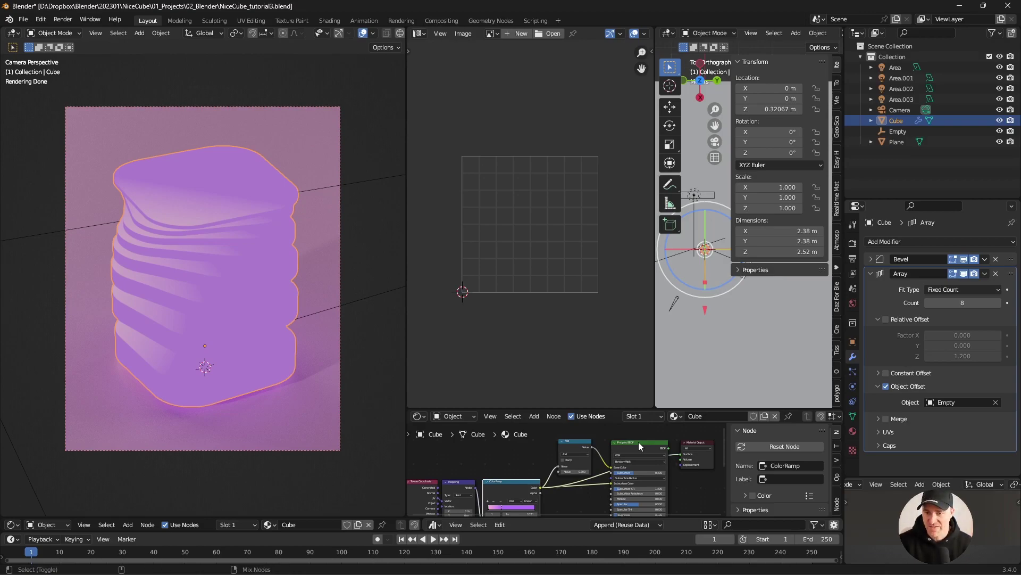
Save the current file, then save it as the new version NiceCube_tutorial4.blend.
left_click(638, 441, "ctrl+shift")
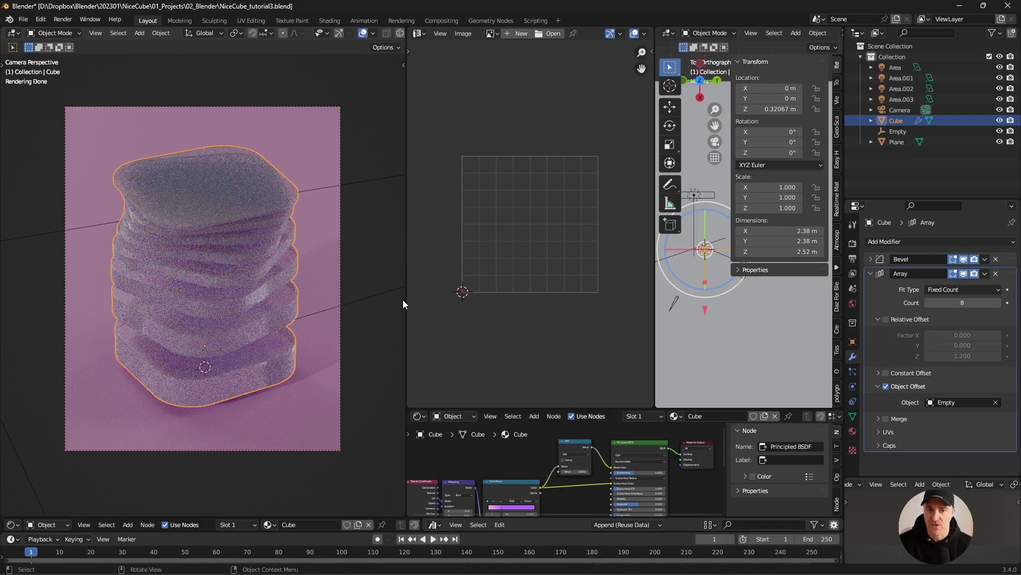
left_click(372, 165)
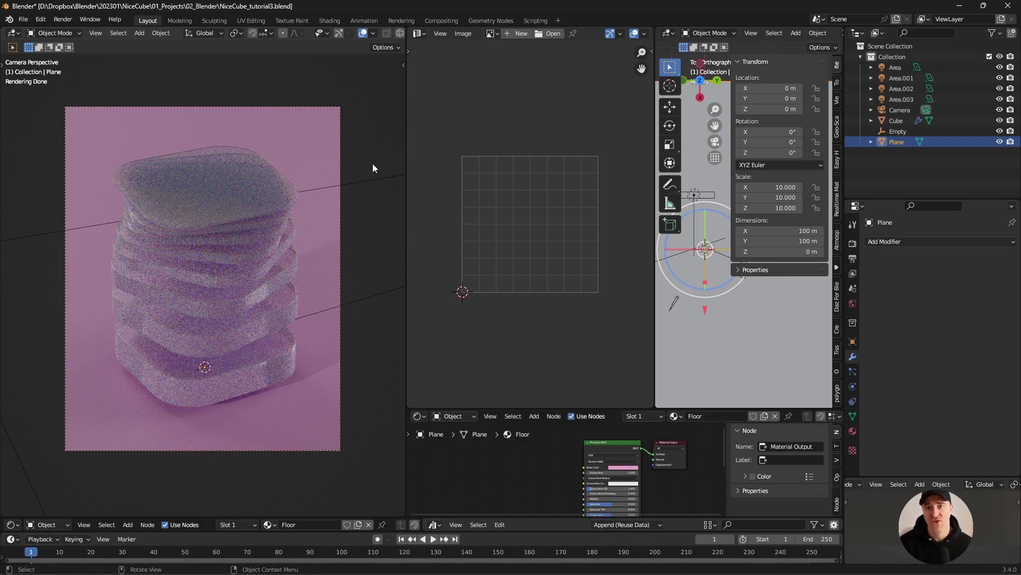
key("ctrl+s")
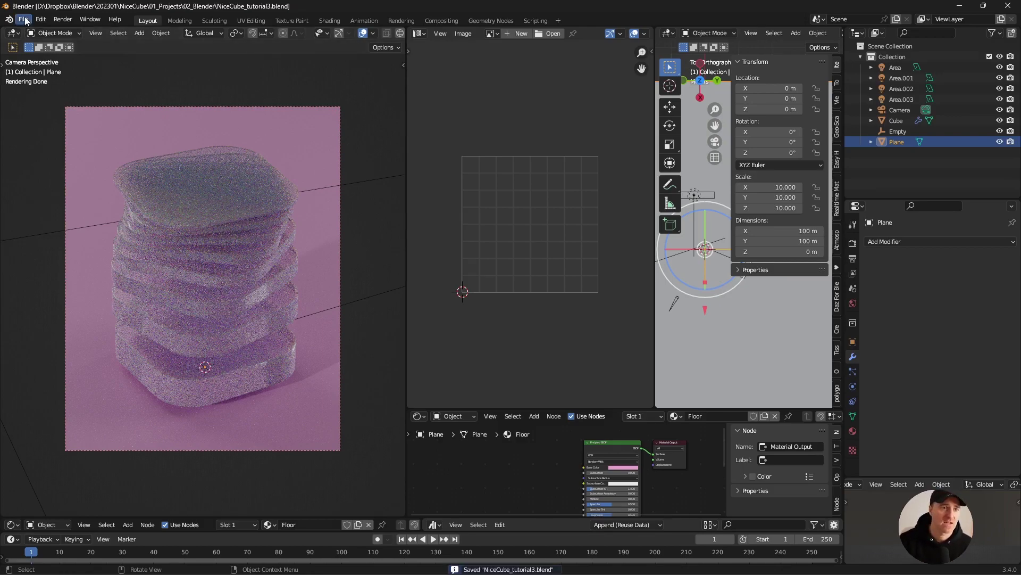
left_click(23, 19)
left_click(42, 100)
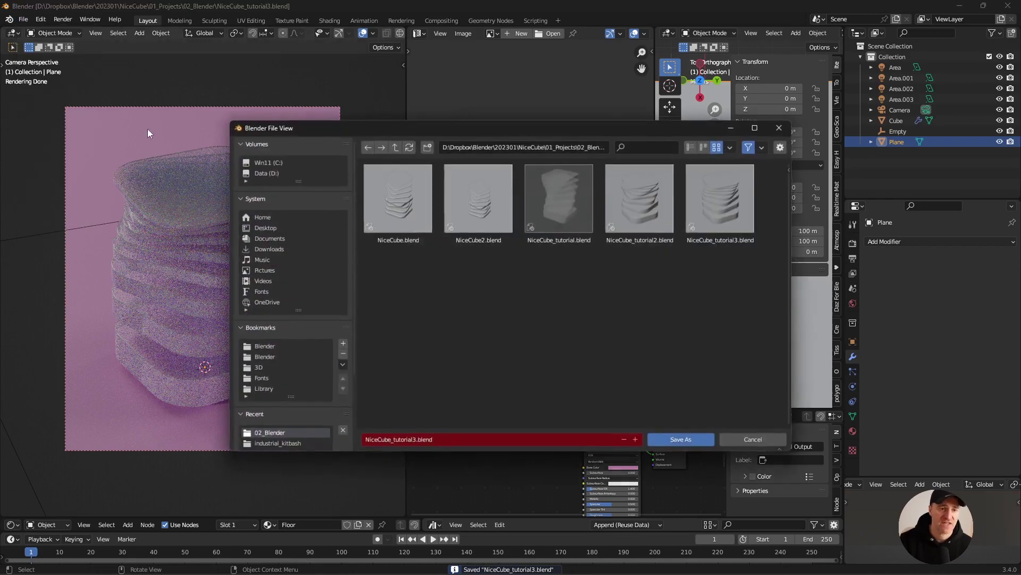
left_click(427, 439)
key("BackSpace")
type("4")
key("Return")
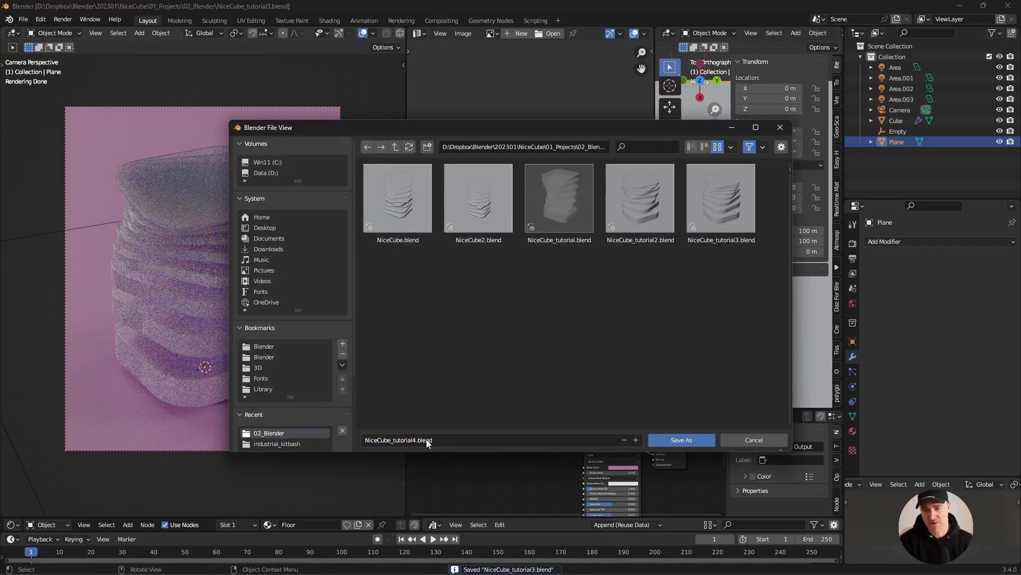
left_click(668, 438)
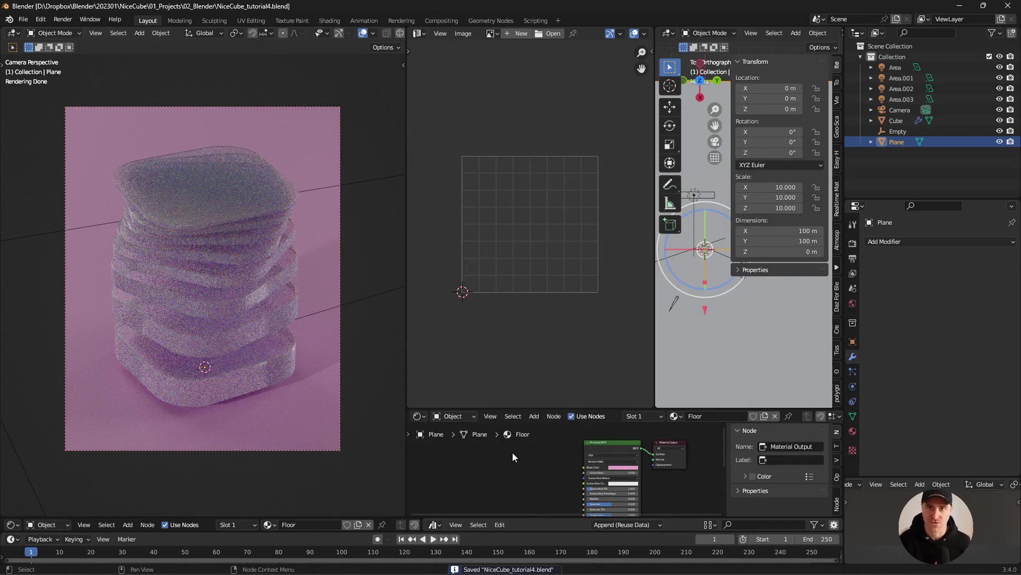
Recolour the Cube's ColorRamp stop at 0.291 from purple to pink (hue 0.893, saturation 0.770).
left_click(276, 282)
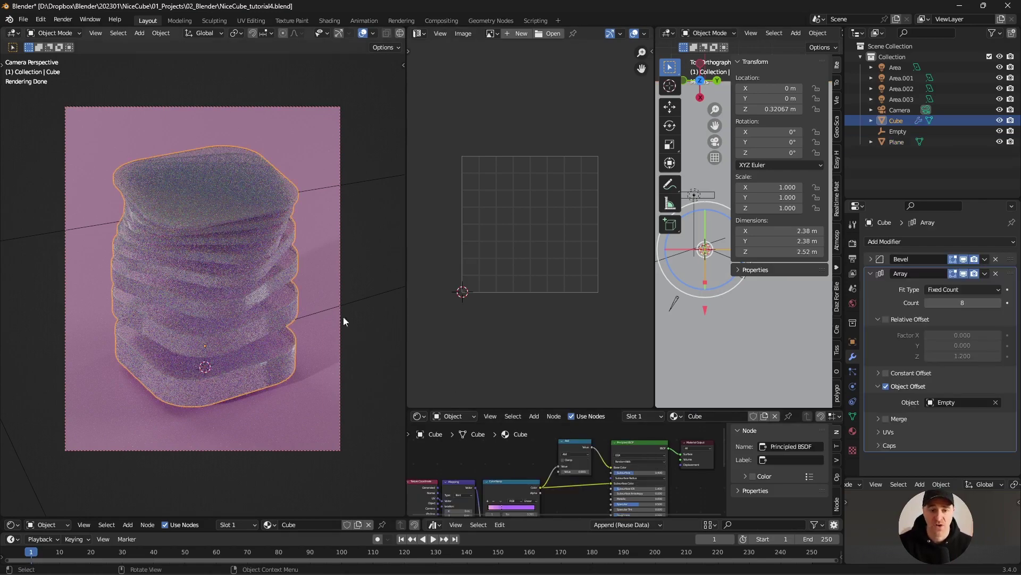
middle_click_drag(570, 506, 550, 469)
scroll(573, 476, "up", 3)
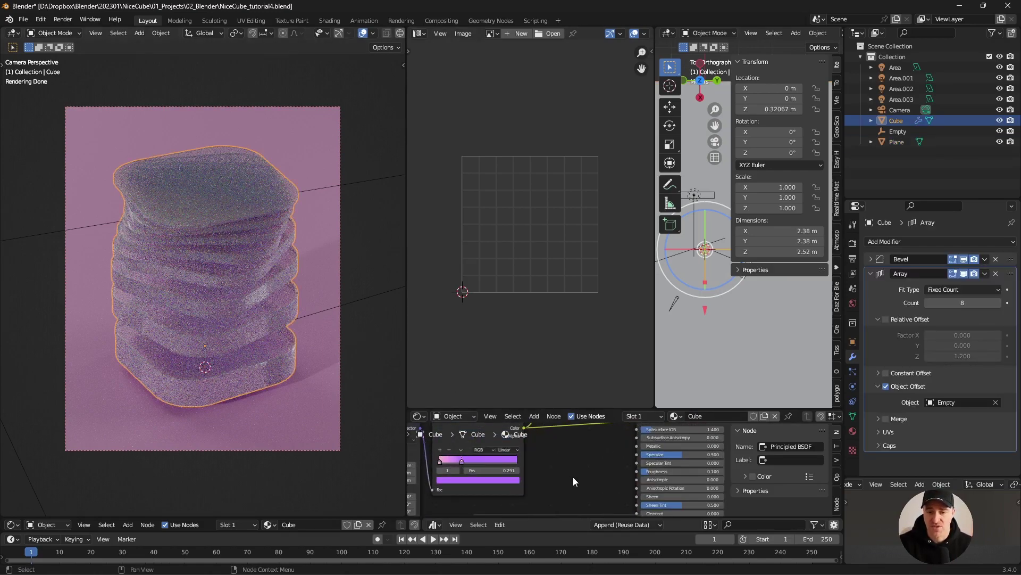
left_click(506, 469)
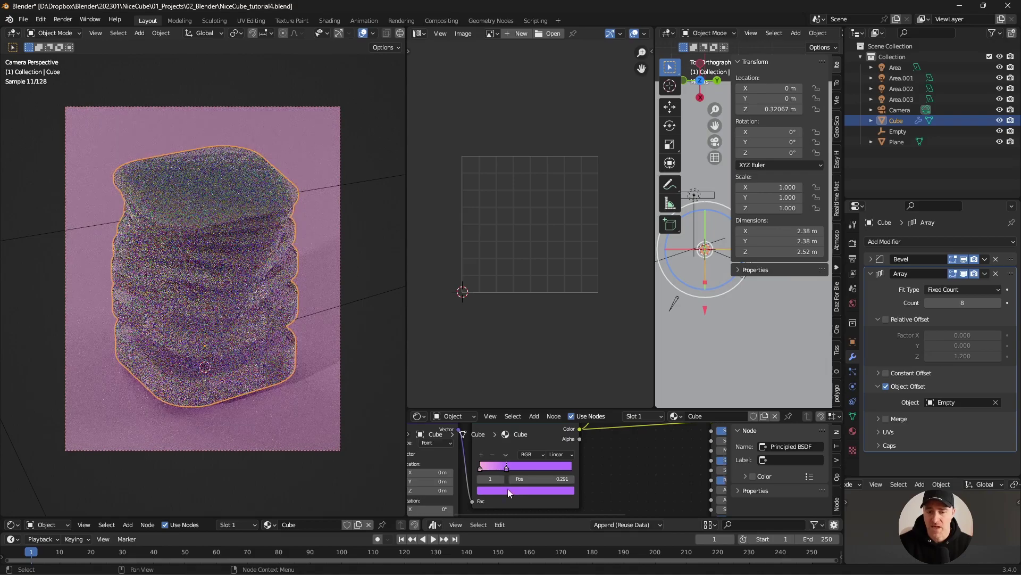
left_click(507, 488)
left_click(521, 405)
left_click(525, 407)
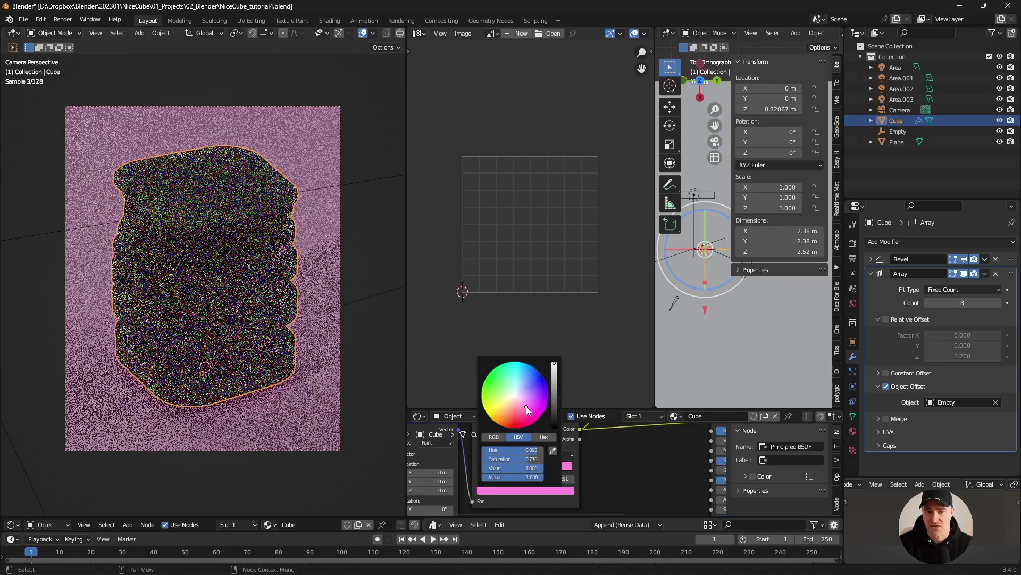
left_click(529, 407)
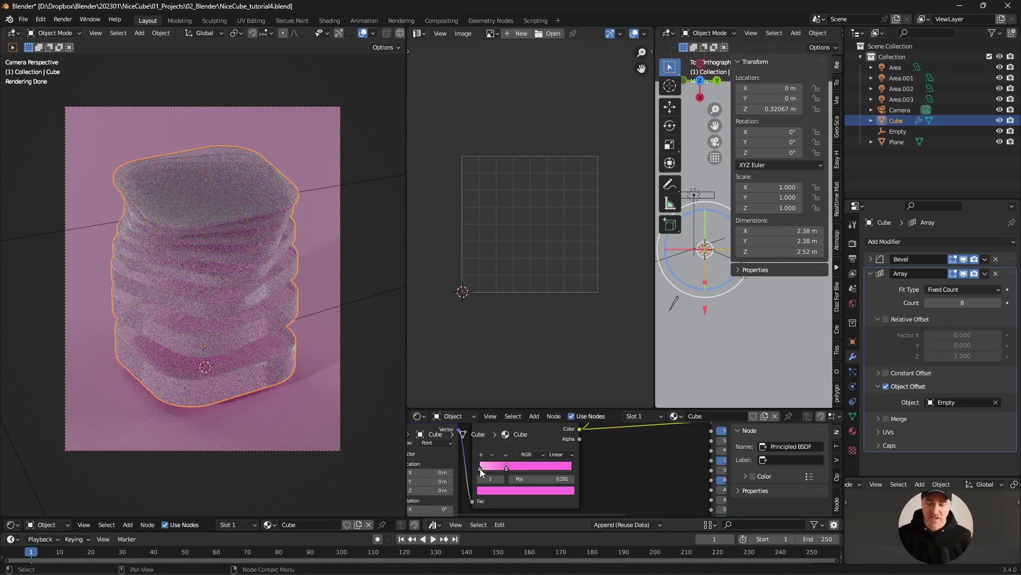